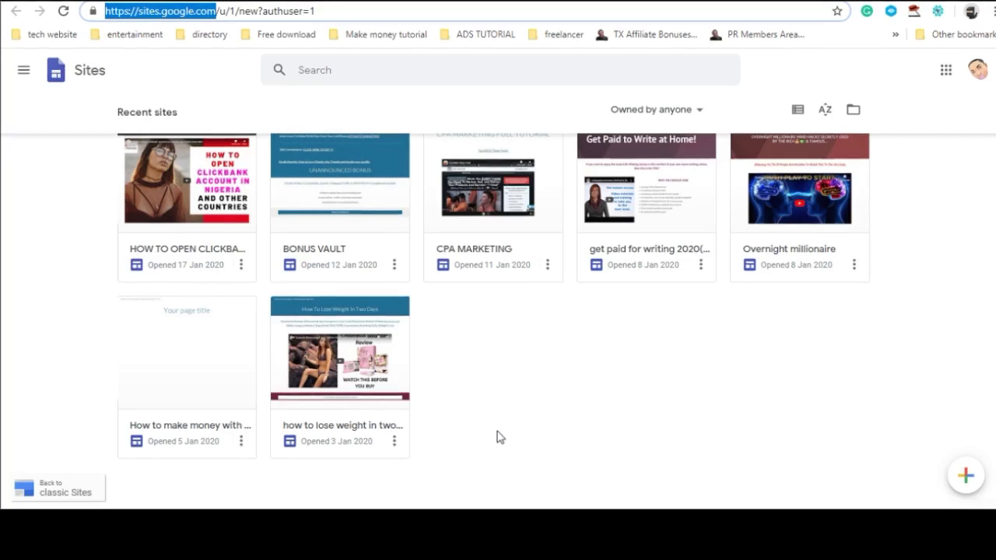
- Open the existing Overnight millionaire site, review its page from header to footer, and return to the sites list
left_click(800, 194)
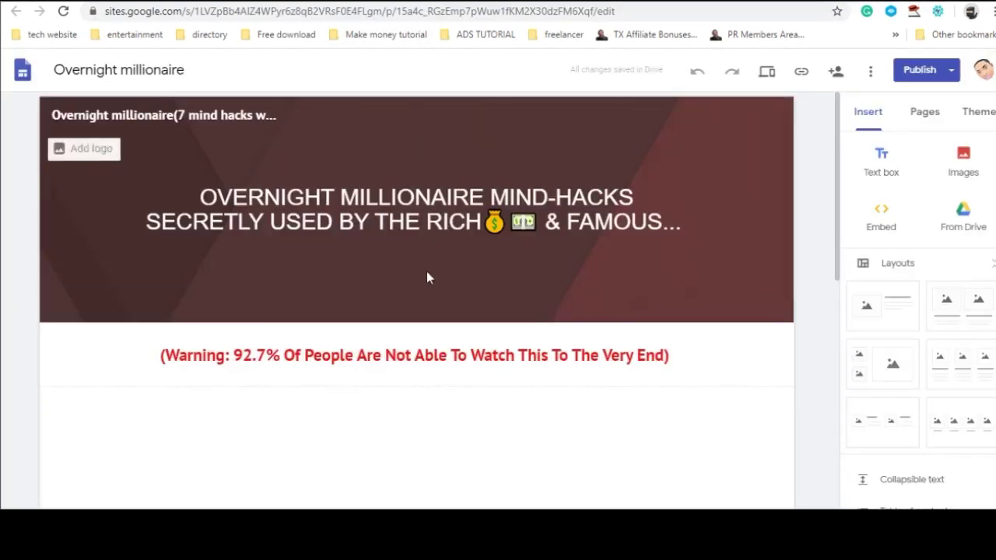
scroll(427, 278, "down", 6)
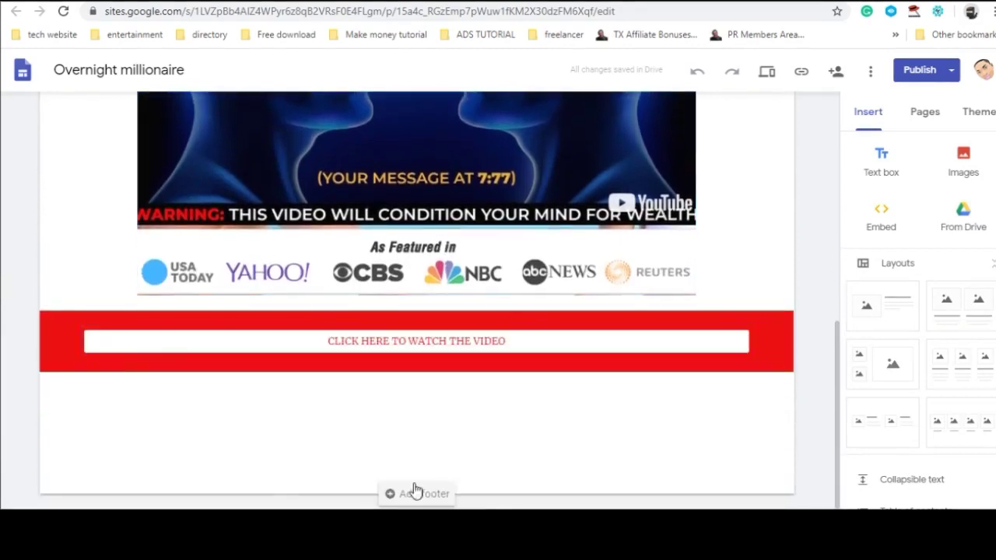
scroll(794, 378, "up", 10)
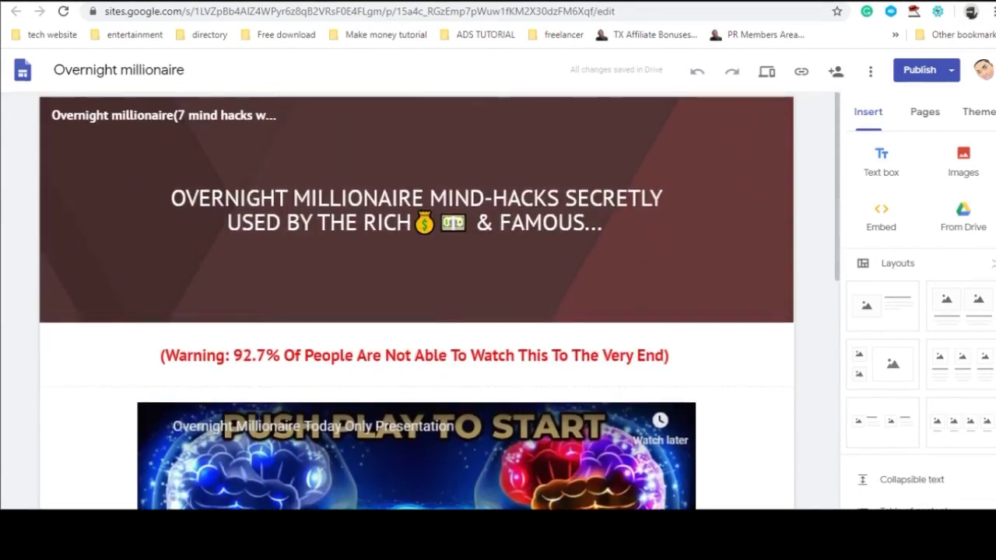
key("alt+Left")
- Create a new blank site and set its page title to "CLickbank Revolution"
left_click(965, 477)
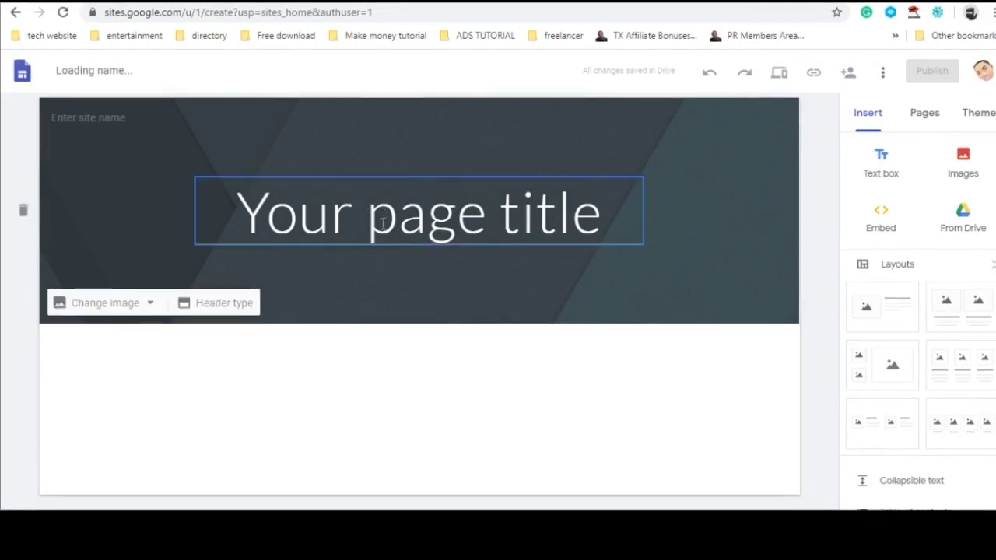
left_click(380, 222)
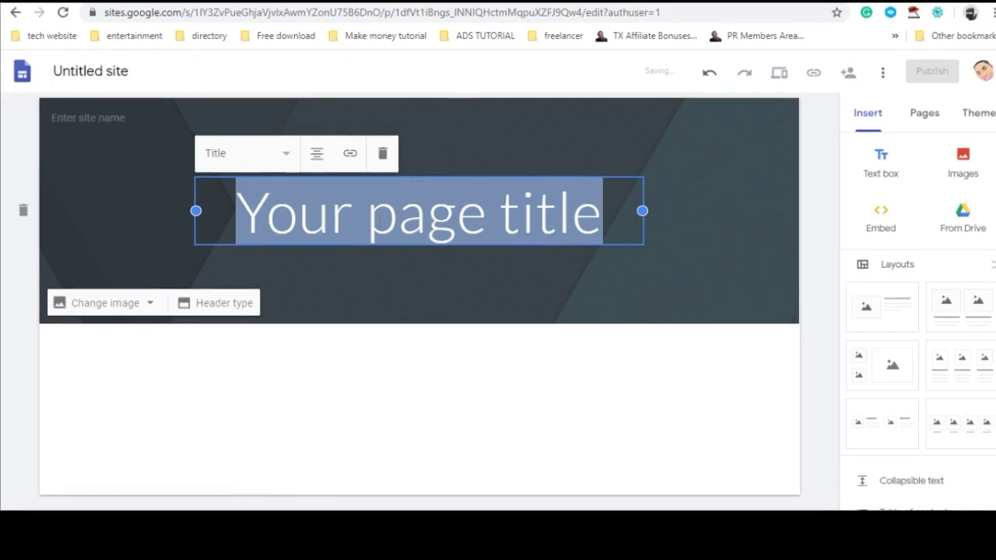
type("CLickbank")
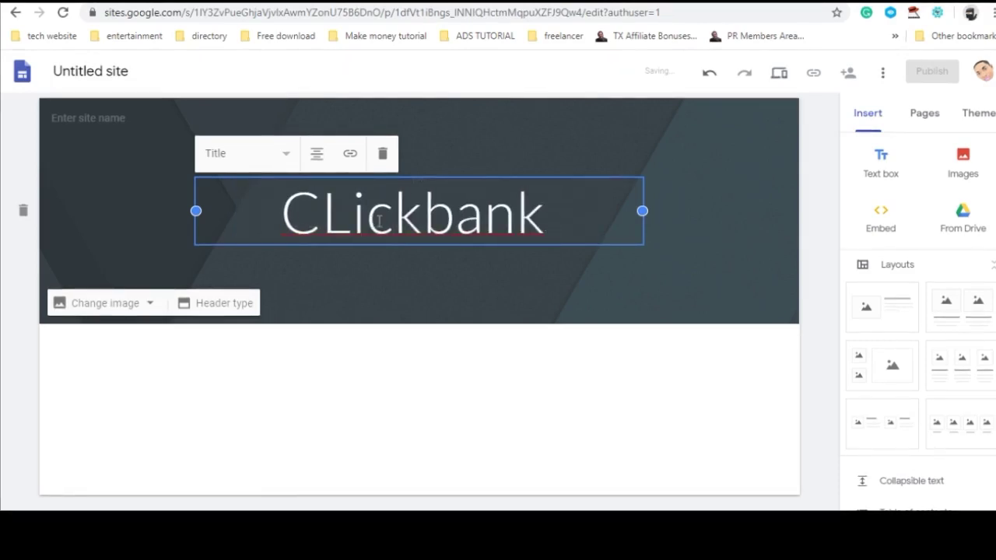
type(" Revolution")
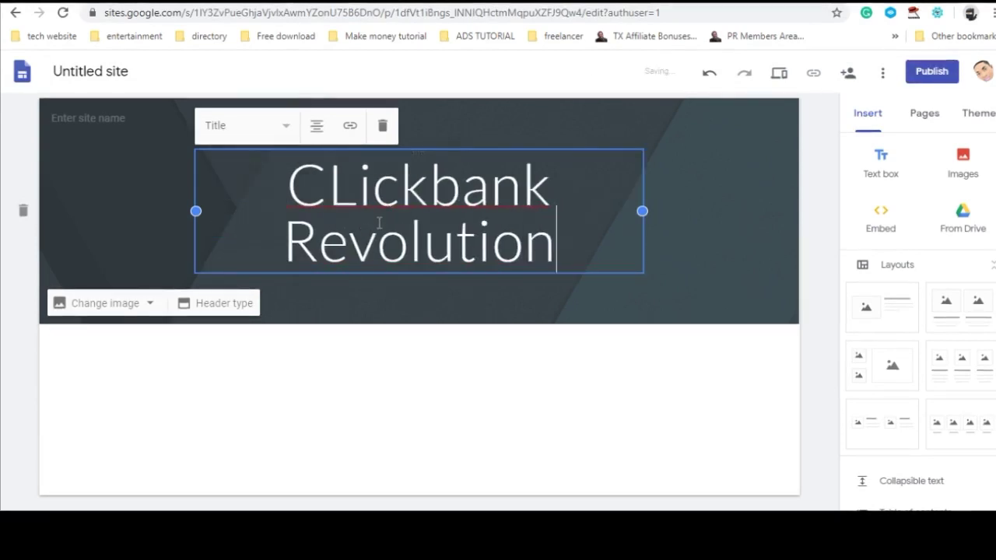
- Copy the page title and use "CLickbank Revolution" as both the document name and the site name in the header
left_click(134, 71)
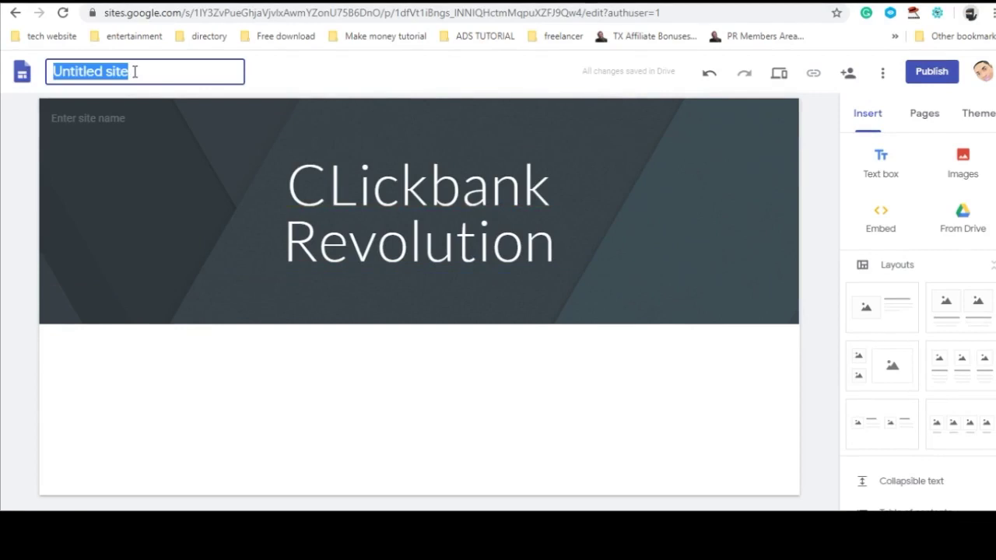
double_click(379, 216)
triple_click(381, 216)
key("ctrl+c")
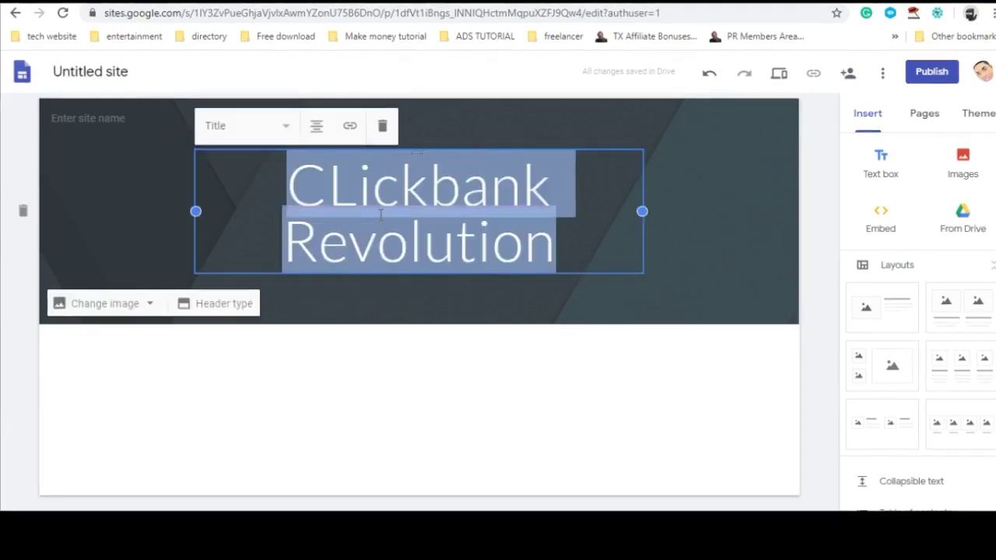
left_click(115, 71)
key("ctrl+v")
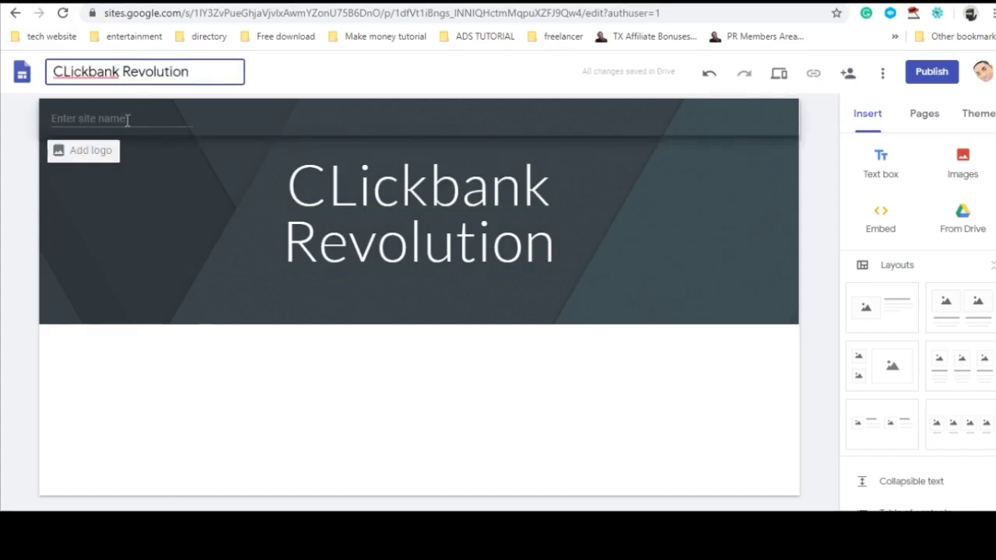
left_click(125, 117)
left_click(264, 438)
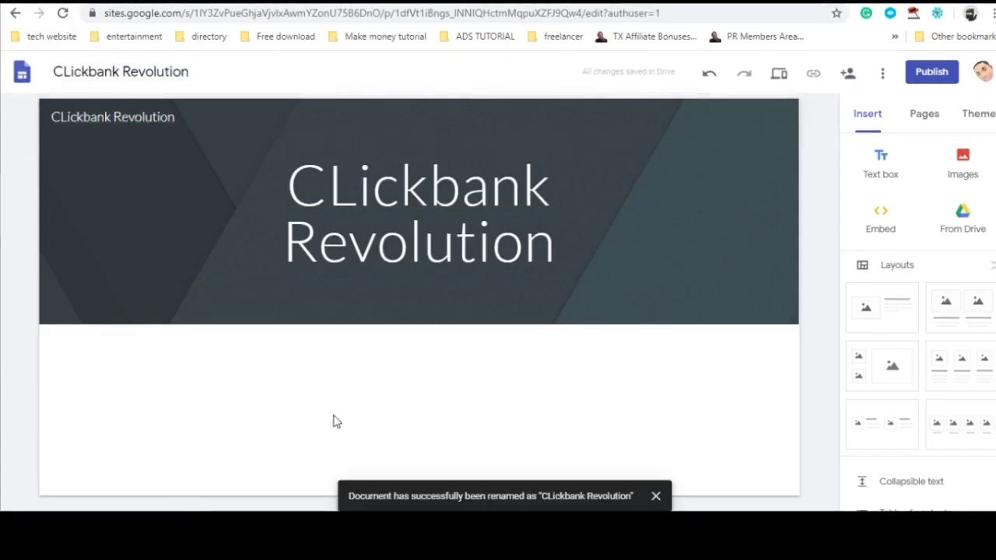
- Examine the layouts and content elements that can be inserted on the page
scroll(942, 327, "down", 3)
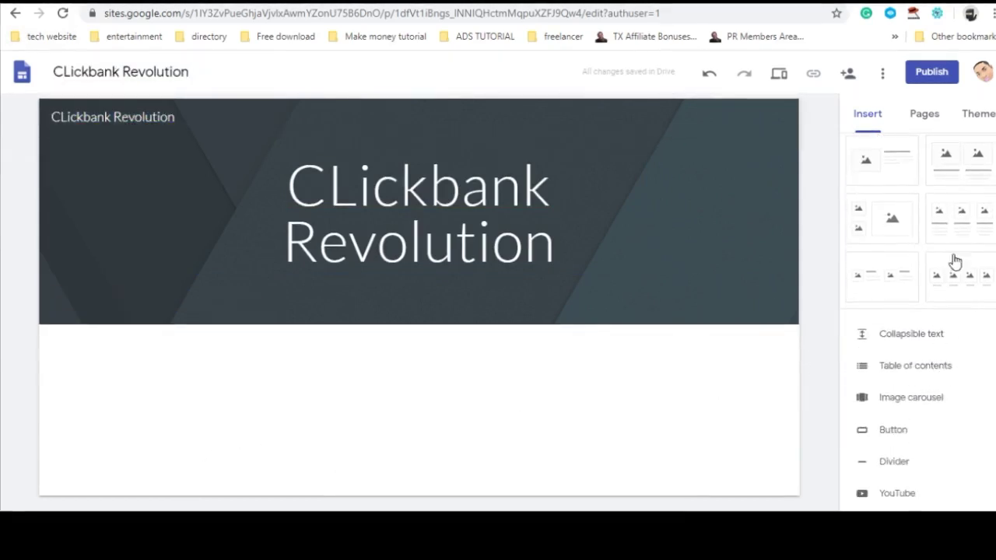
scroll(944, 357, "down", 3)
scroll(944, 361, "up", 4)
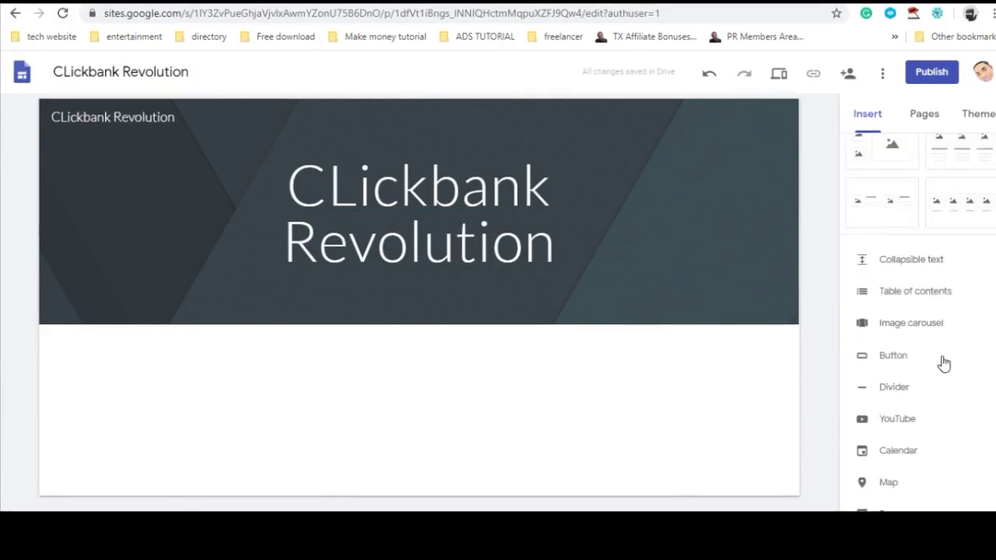
scroll(943, 364, "up", 2)
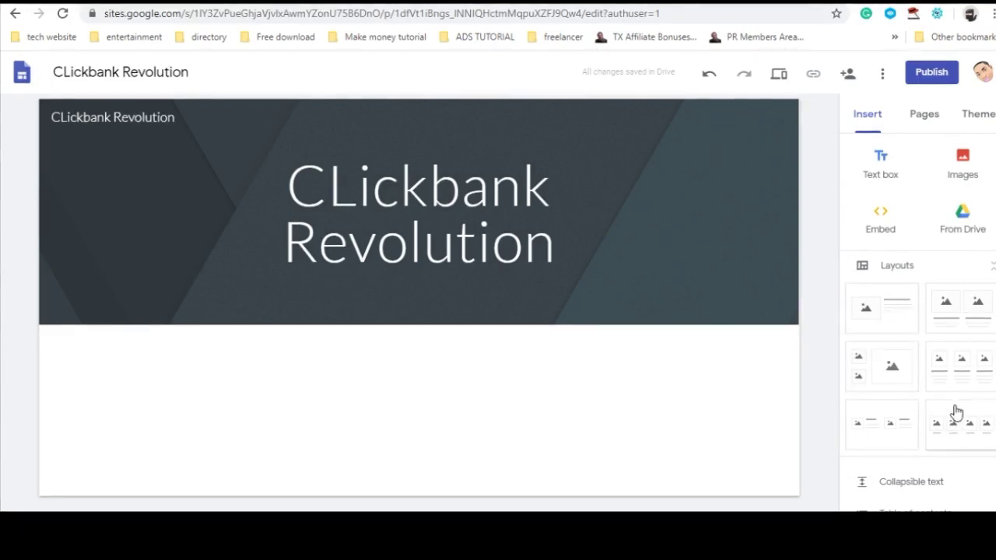
scroll(957, 412, "down", 9)
scroll(932, 441, "up", 9)
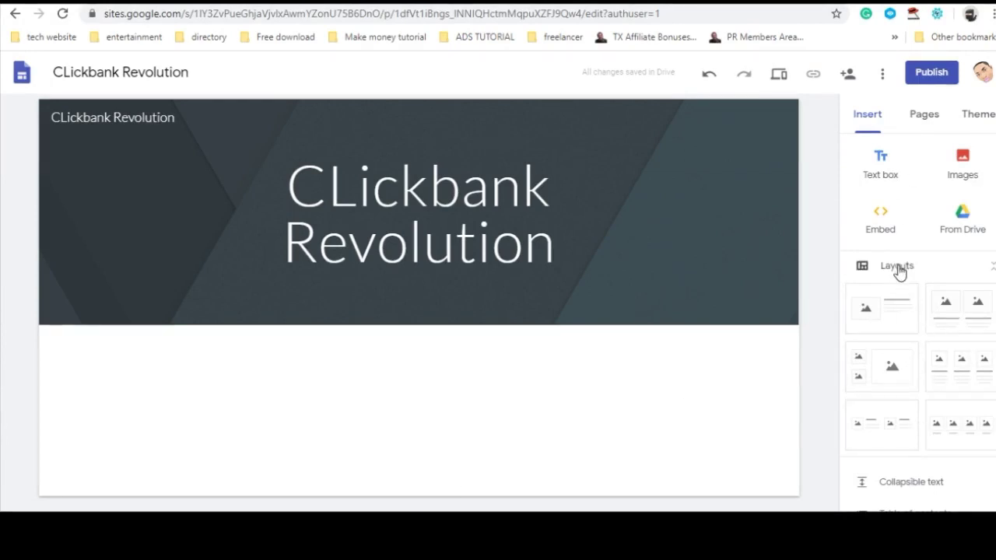
scroll(903, 295, "down", 2)
scroll(923, 327, "up", 2)
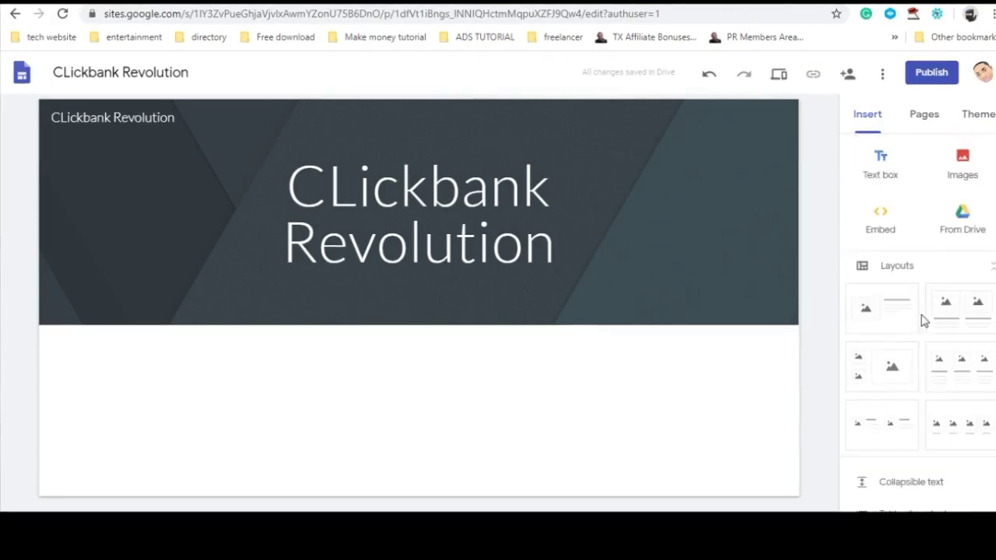
left_click(890, 172)
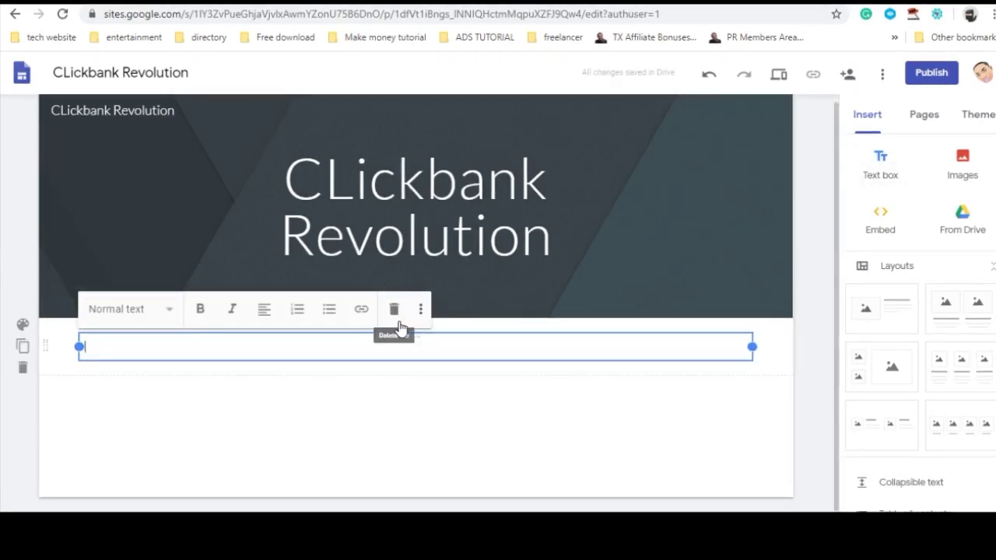
type("C")
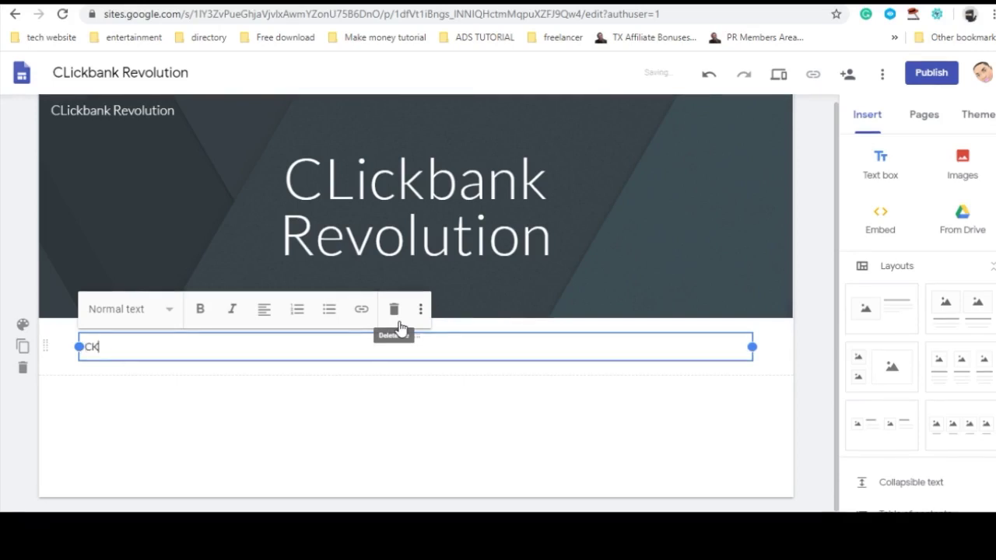
key("BackSpace")
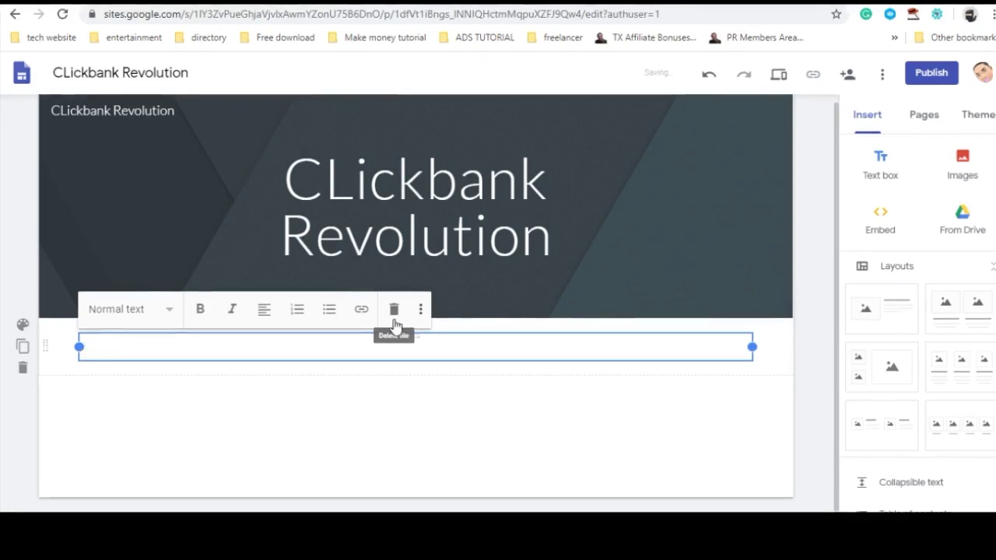
left_click(395, 310)
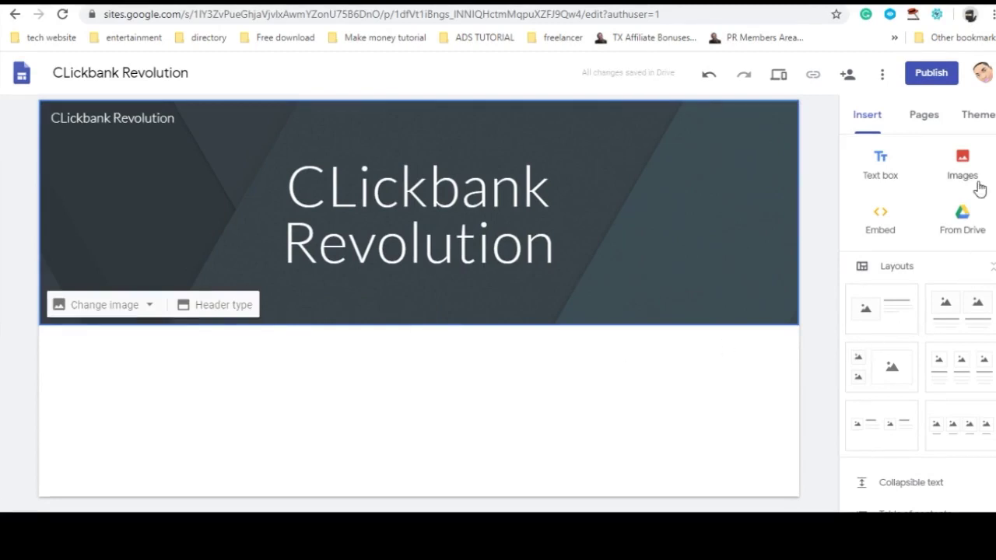
- Search YouTube for "clickbank" and insert the video "Clickbank For Beginners: Make $100+ Per Day From Clickbank In 2020 (Best Way)" below the header
scroll(957, 241, "down", 4)
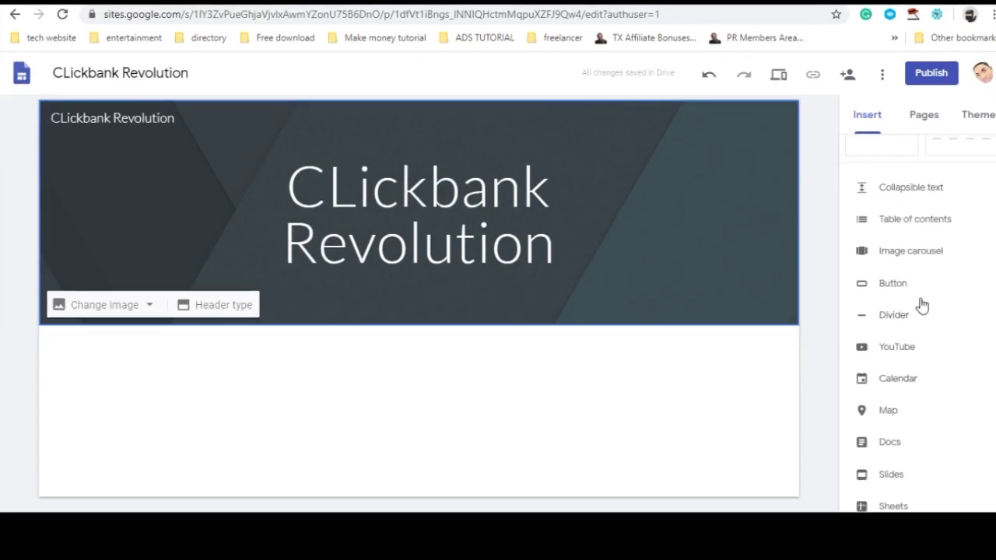
scroll(939, 330, "up", 3)
scroll(934, 342, "down", 3)
left_click(896, 421)
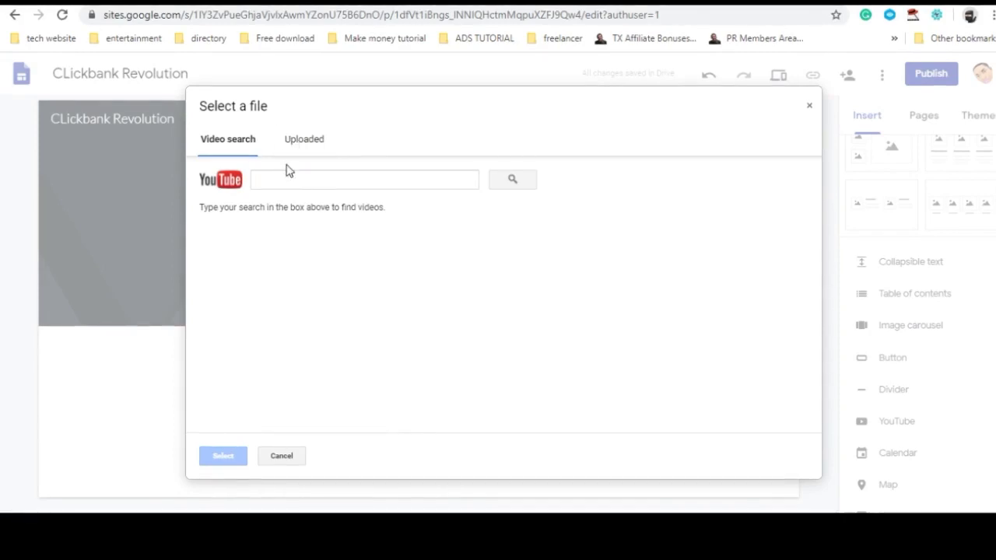
left_click(318, 183)
type("cli")
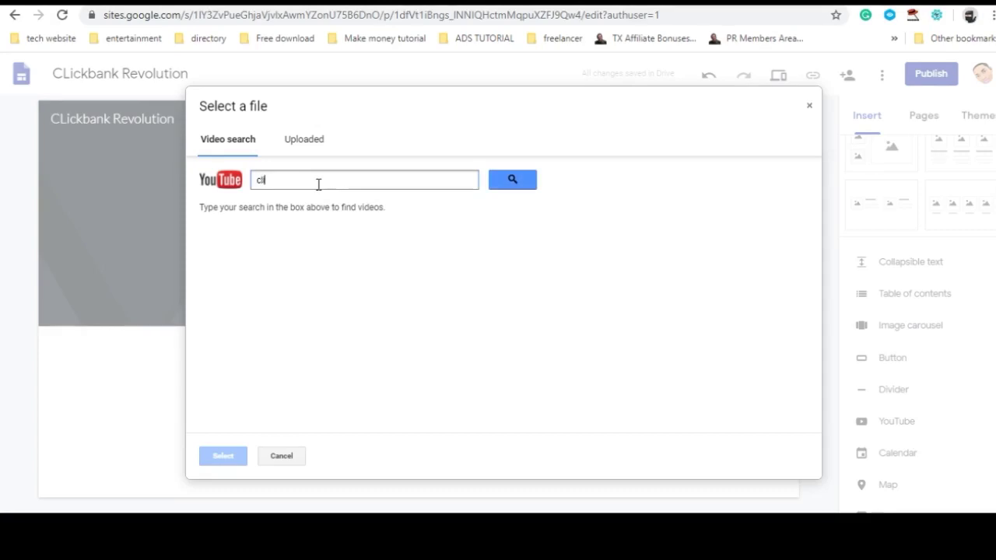
type("ckbank")
left_click(515, 181)
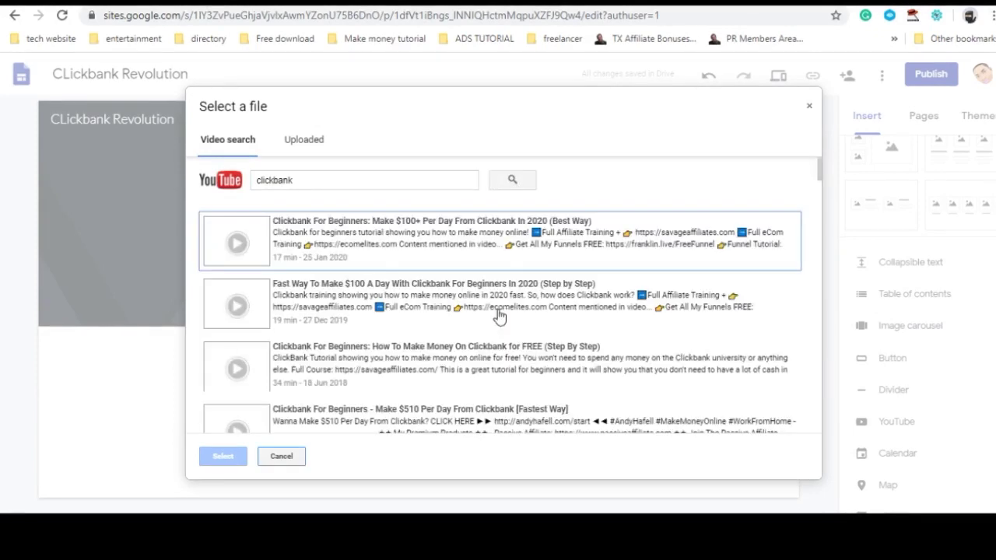
left_click(388, 259)
left_click(223, 456)
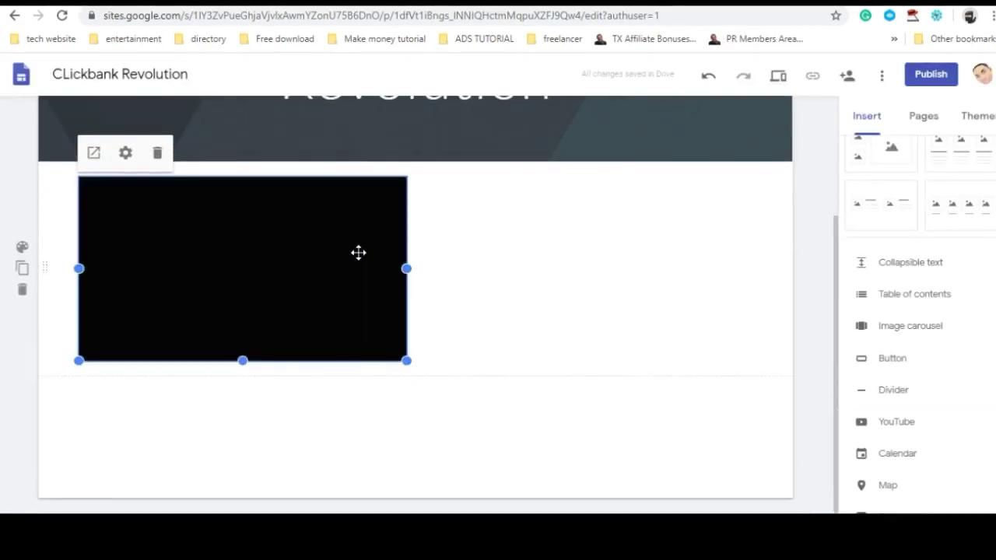
- Enlarge the embedded Clickbank video and centre it horizontally in its section
left_click_drag(410, 364, 588, 447)
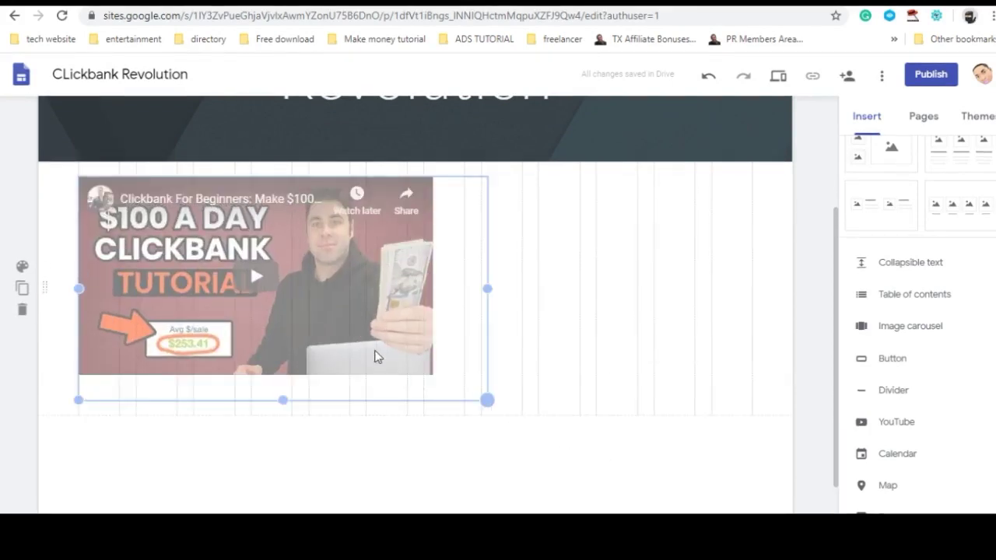
scroll(381, 342, "up", 3)
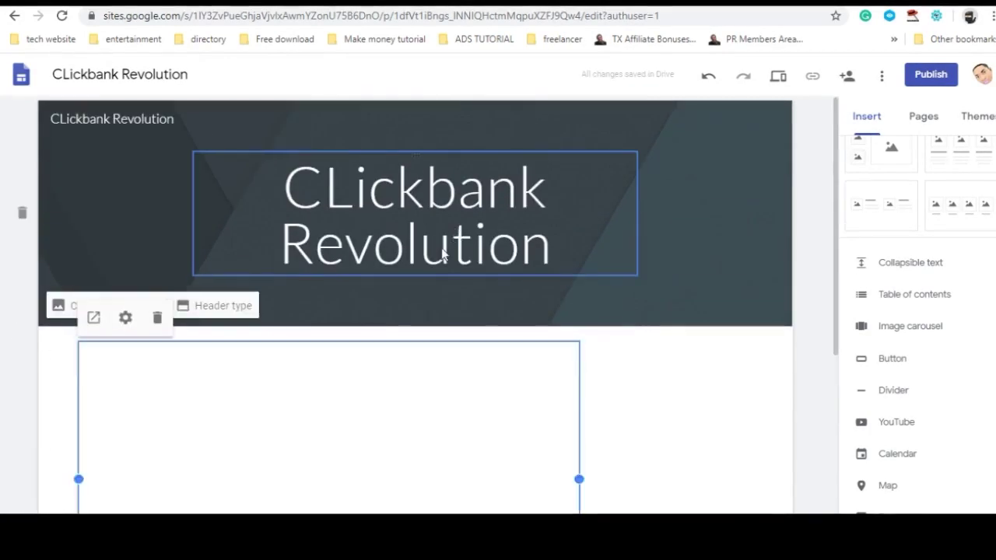
scroll(405, 316, "down", 3)
left_click_drag(405, 316, 443, 314)
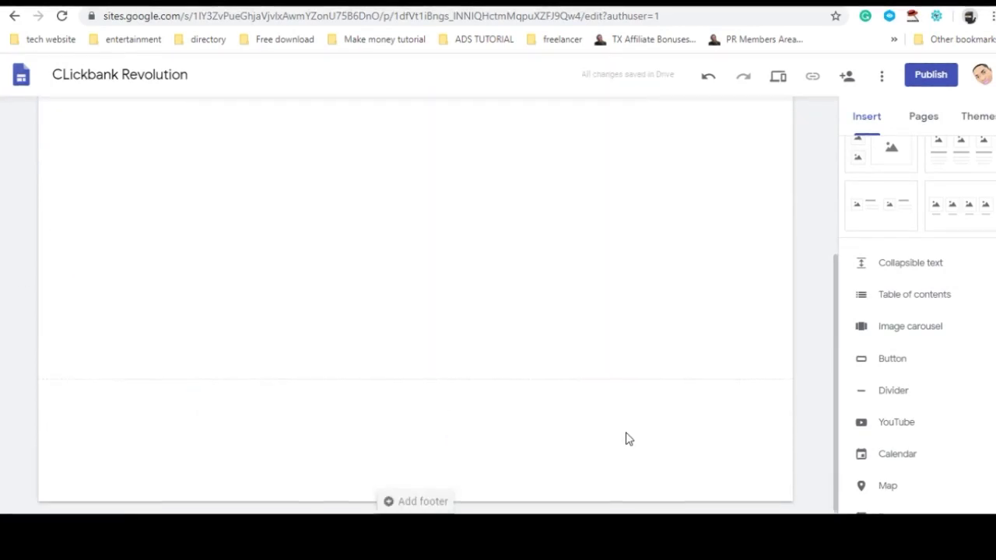
scroll(627, 435, "up", 2)
scroll(625, 433, "down", 2)
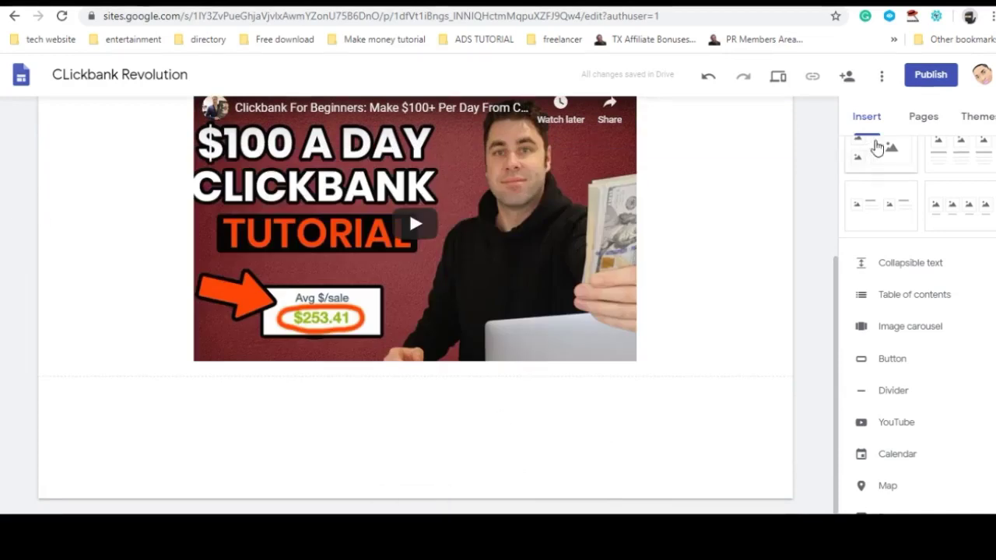
- Add a text box below the video reading "CLICK THE BUTTON BLOW TO GET STARTED"
scroll(931, 340, "up", 3)
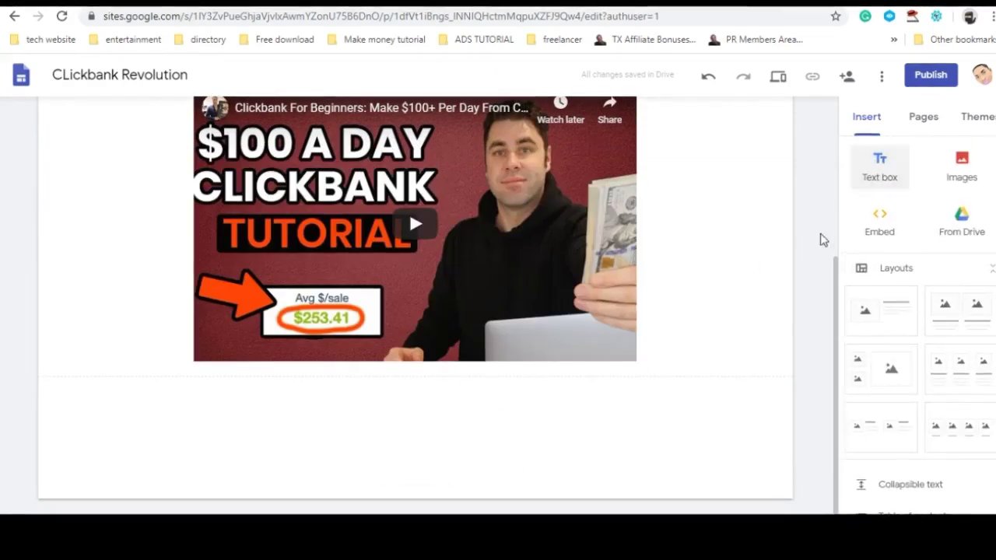
left_click(883, 163)
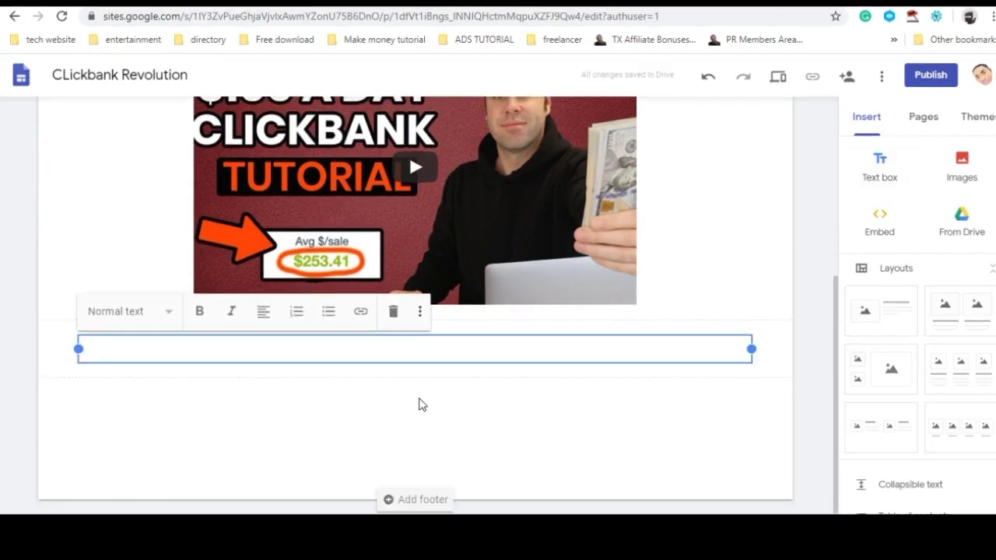
type("Click")
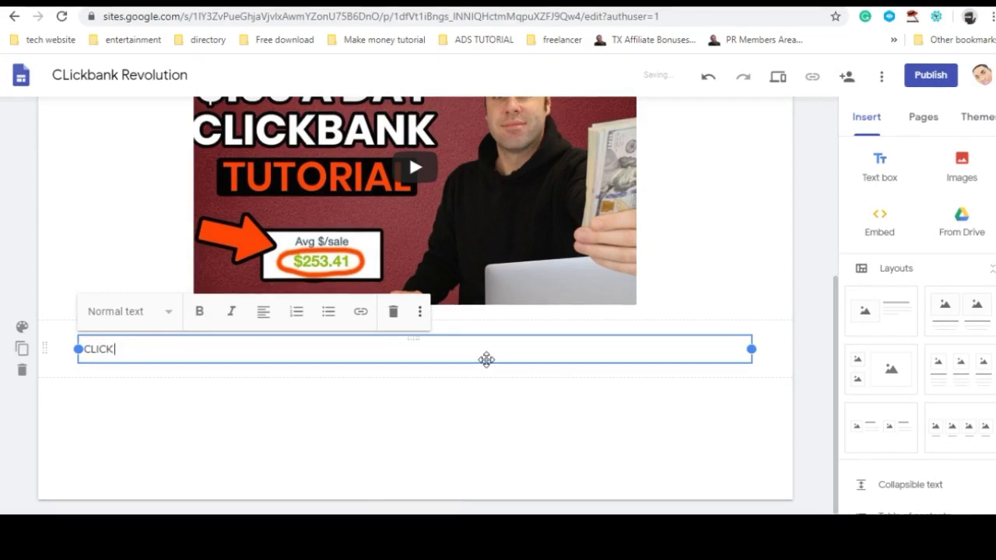
type(" THE BUT")
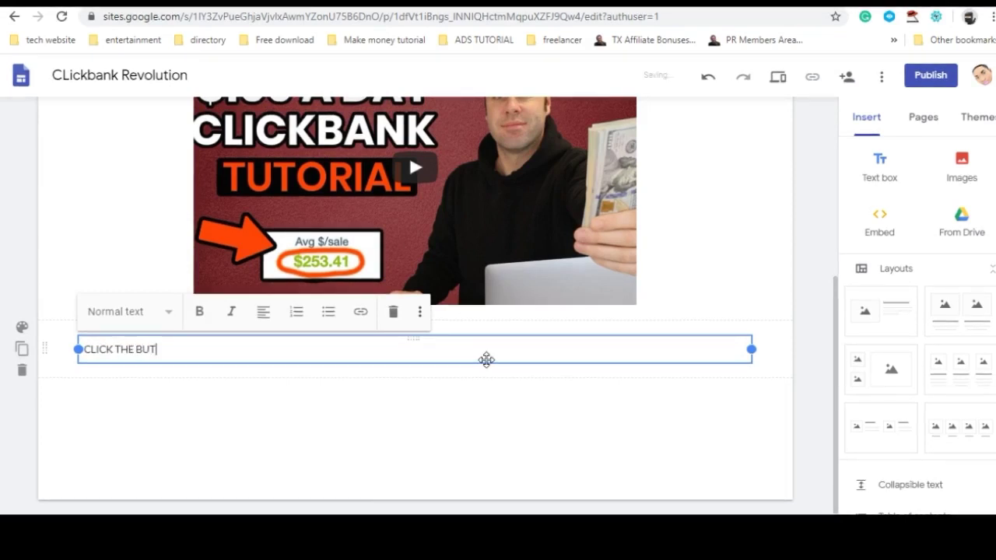
type("TON BL")
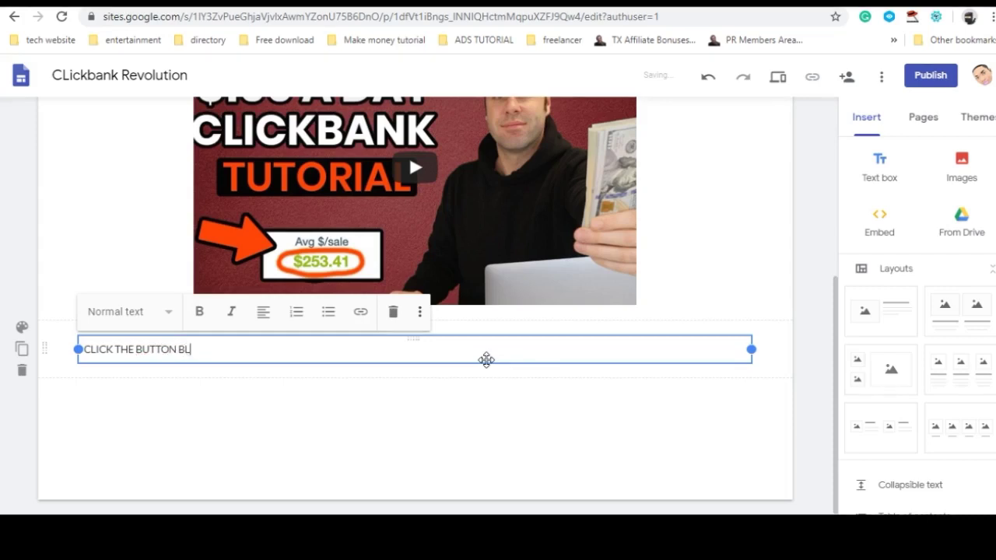
type("OW TO GET")
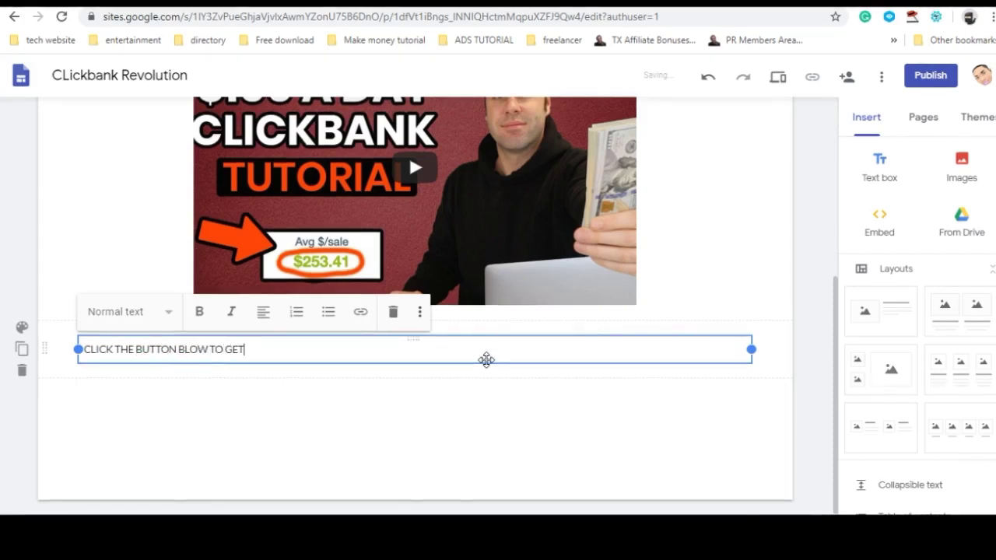
type(" STARTED")
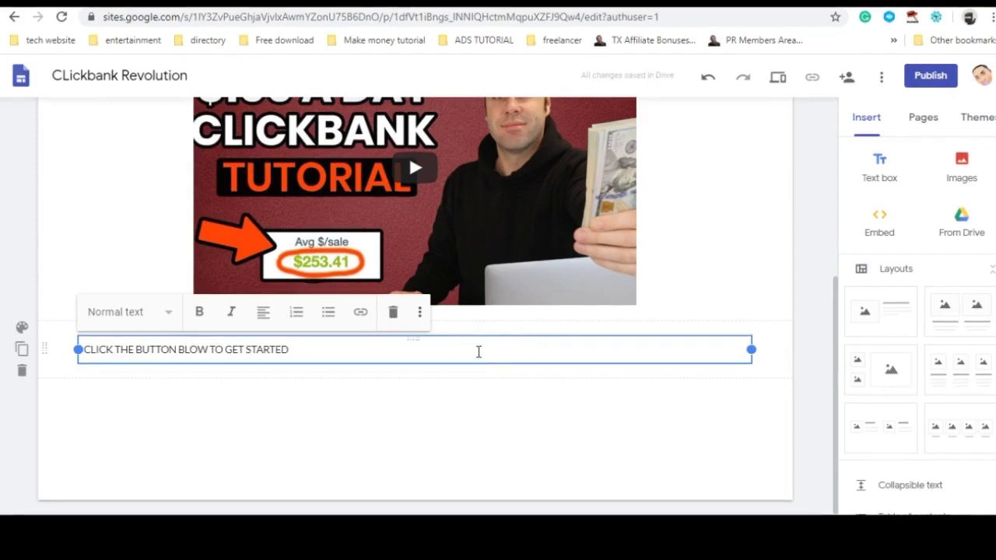
- Make the call-to-action text bold, centre it and apply the Title style
key("ctrl+a")
left_click(199, 313)
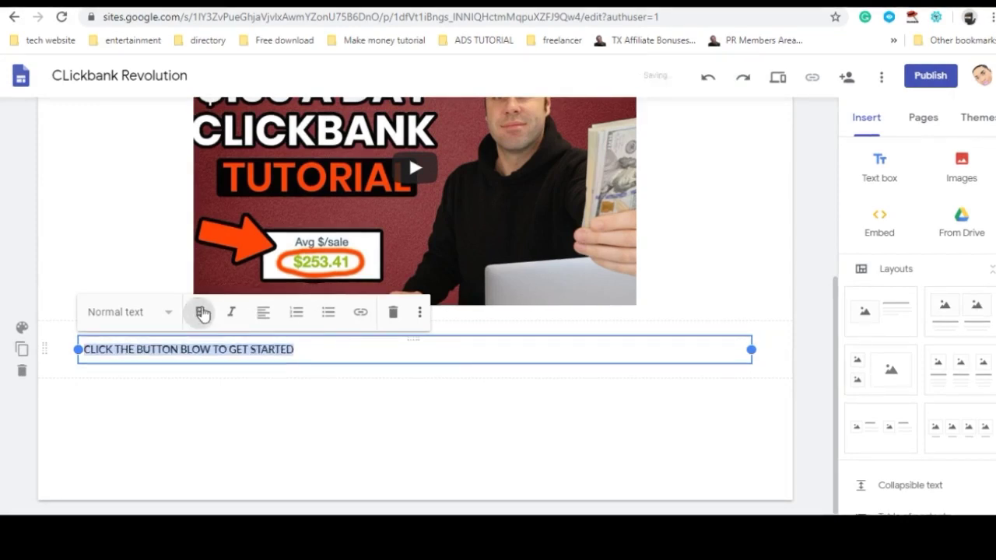
left_click(263, 313)
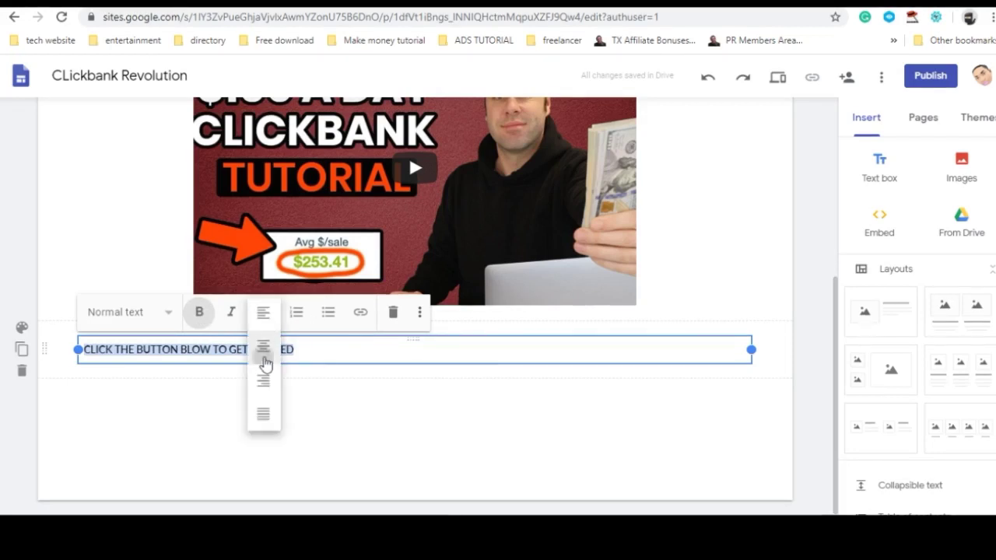
left_click(264, 358)
left_click(162, 324)
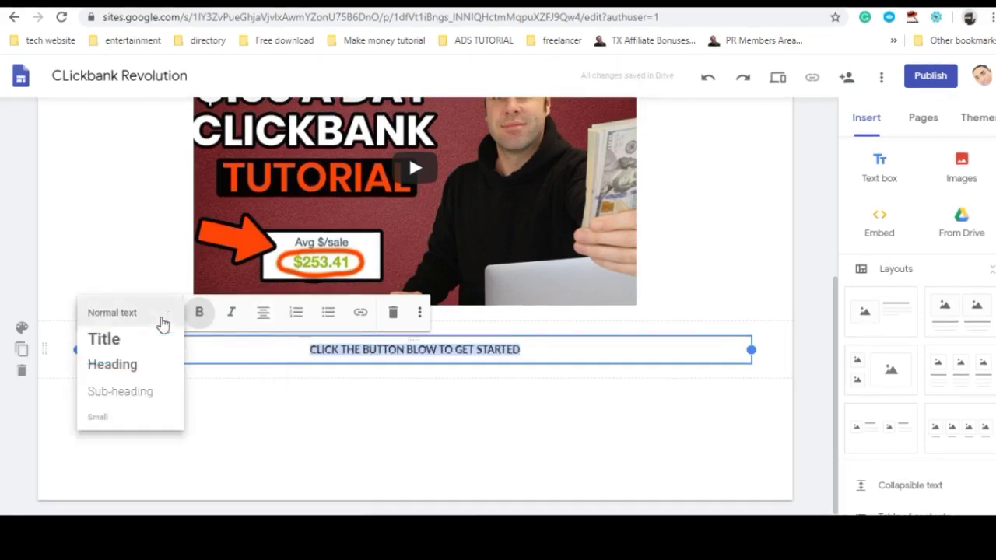
left_click(143, 348)
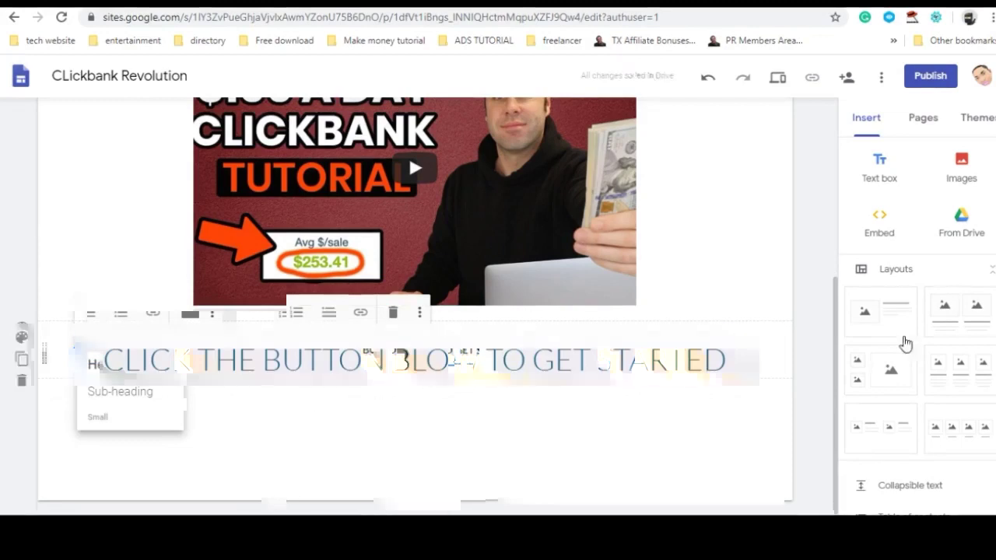
- Examine the insertable content elements and the existing Google Forms available to embed, in both list and grid views
scroll(921, 353, "down", 3)
left_click(892, 288)
key("Escape")
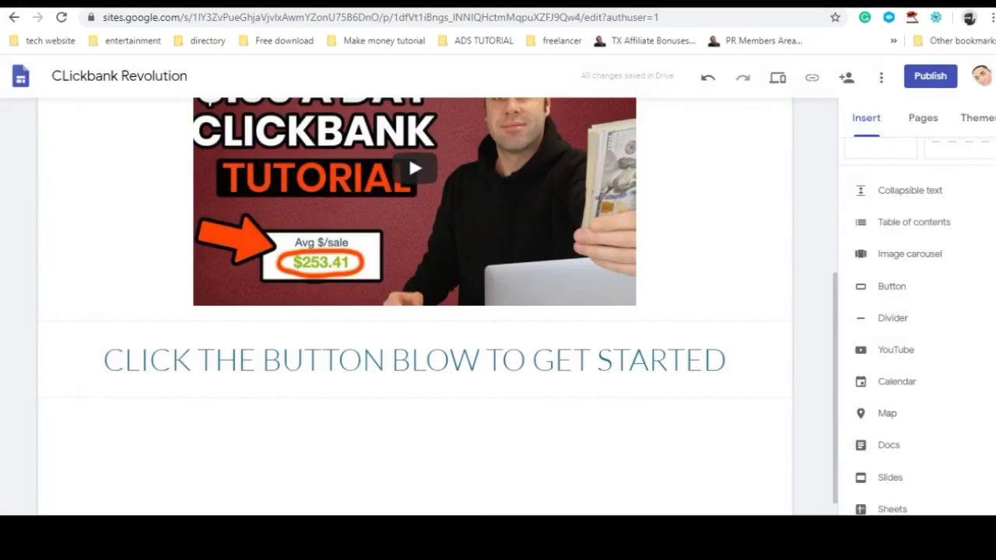
scroll(891, 322, "up", 5)
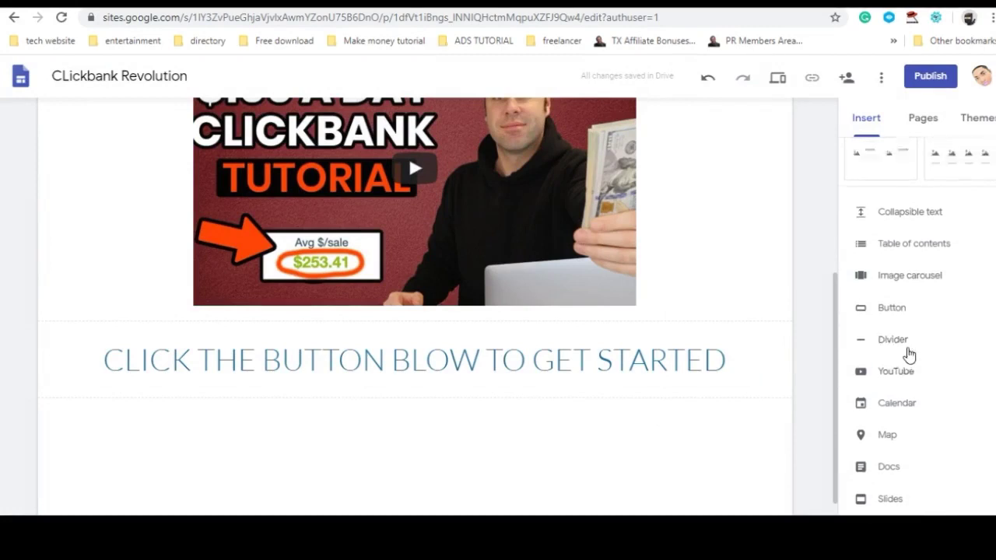
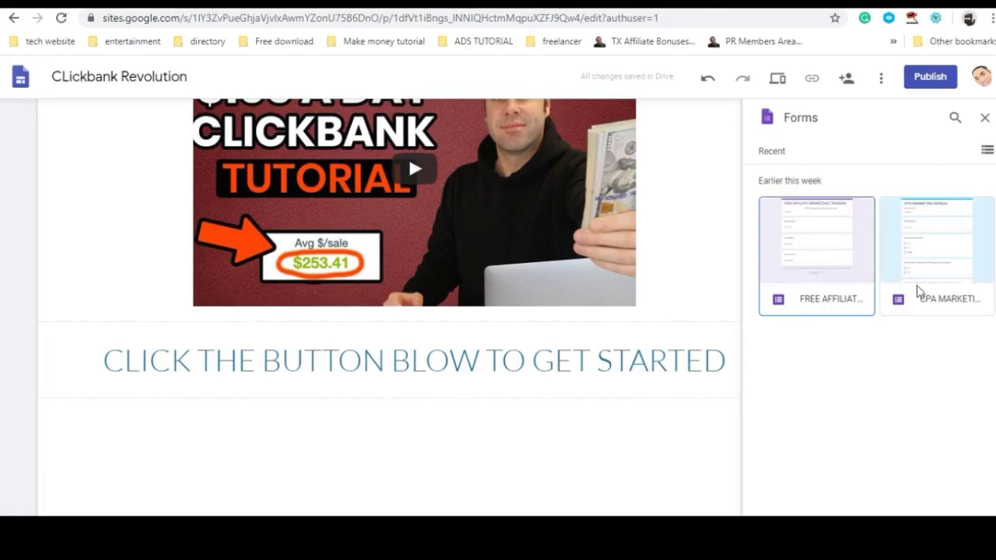
left_click(985, 152)
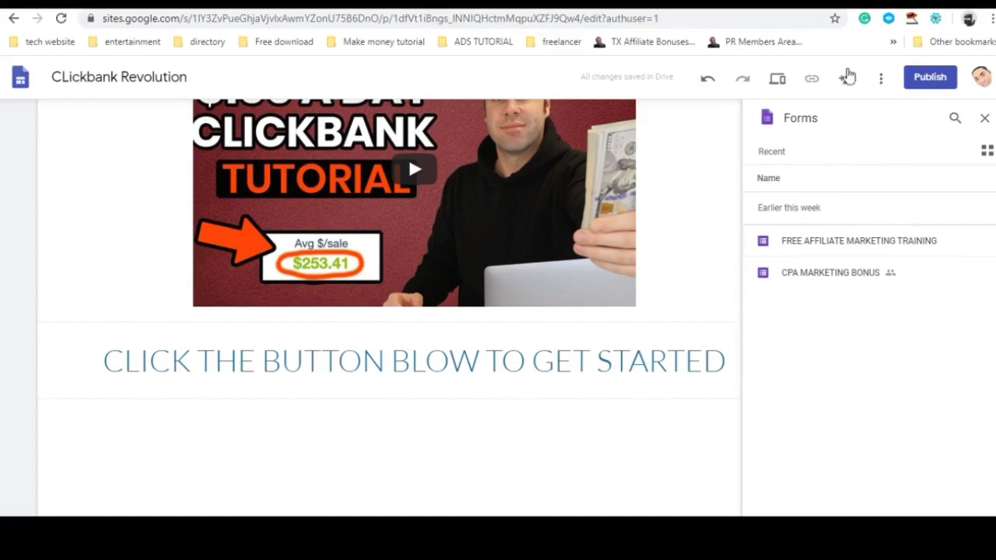
left_click(987, 151)
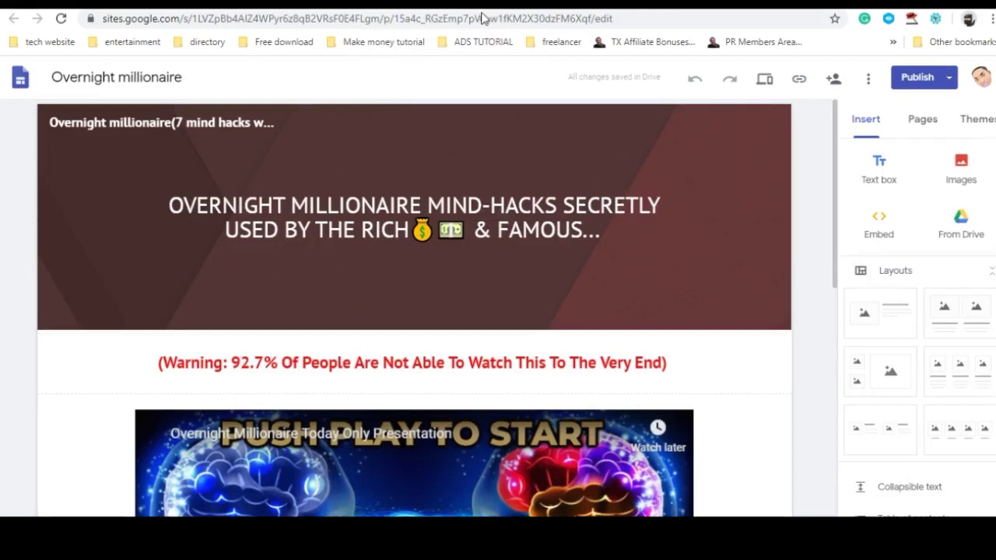
- Switch to the browser tab with the Overnight millionaire site and search Google there for "google form"
left_click(483, 17)
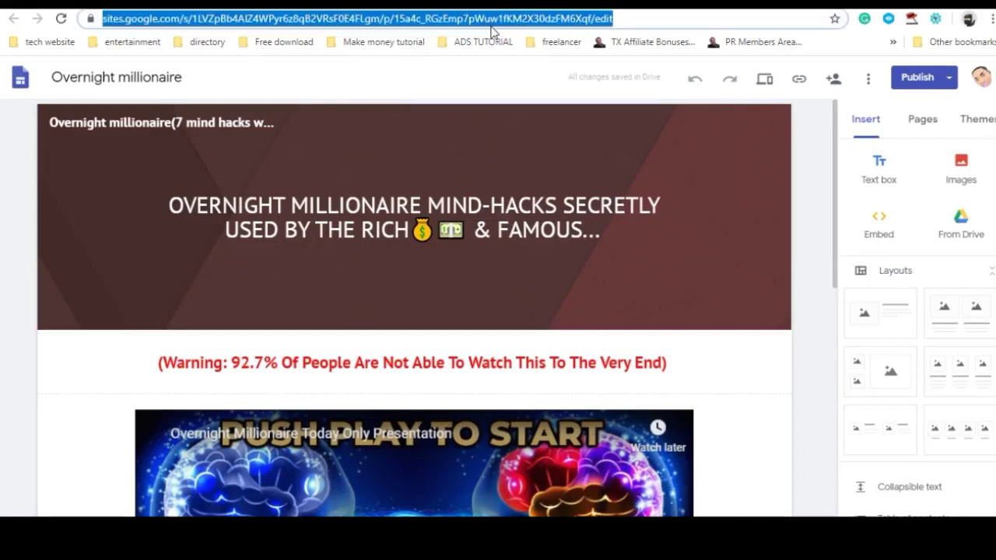
type("googl")
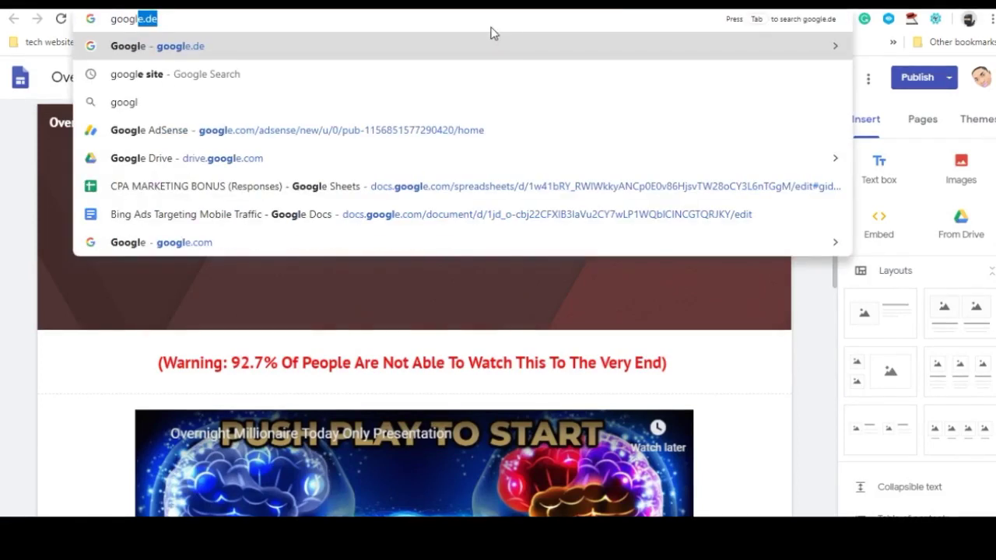
type("le f")
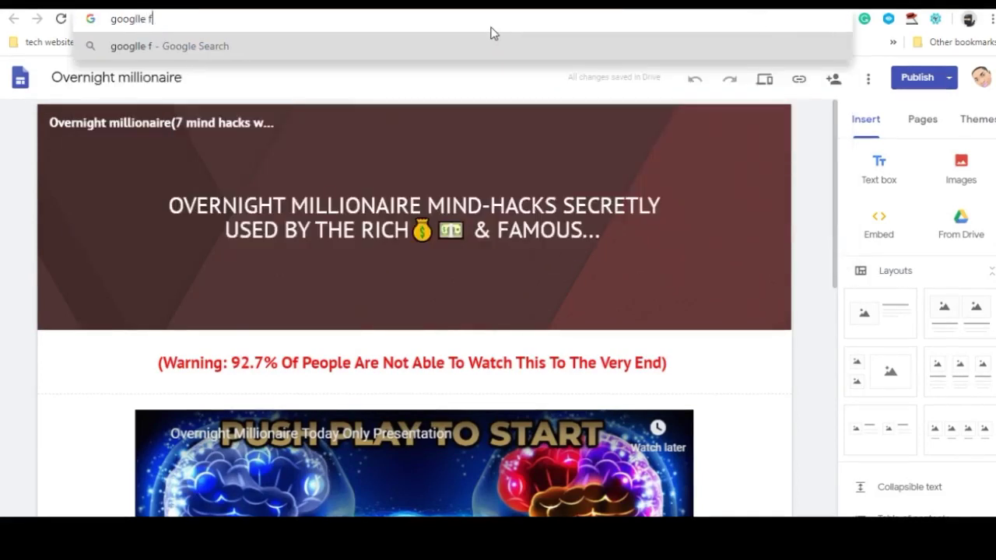
type("ore")
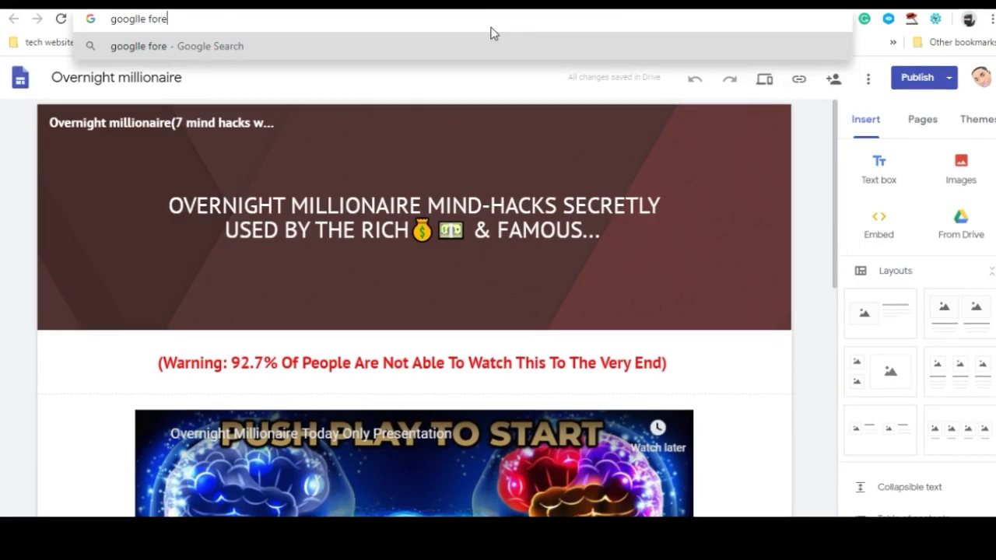
key("BackSpace")
key("BackSpace")
key("BackSpace")
key("BackSpace")
key("BackSpace")
key("BackSpace")
key("BackSpace")
type("e g")
key("BackSpace")
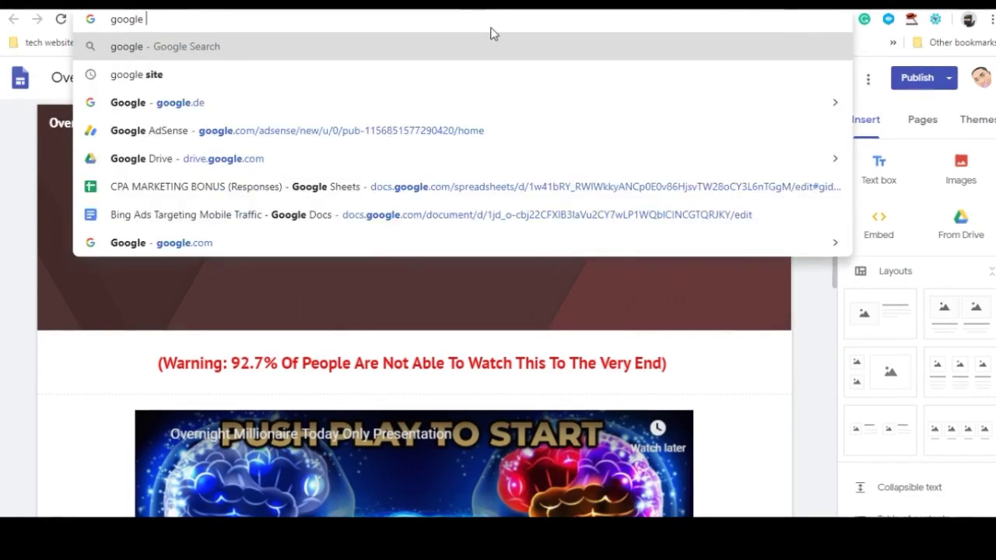
type("form")
key("Return")
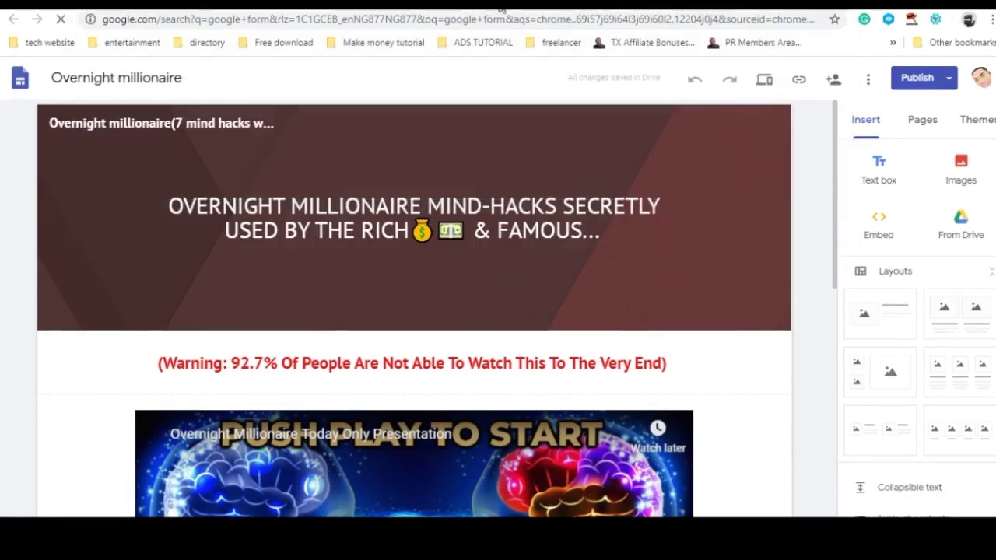
- Open the Google Forms sign-in page from the search results
left_click(233, 4)
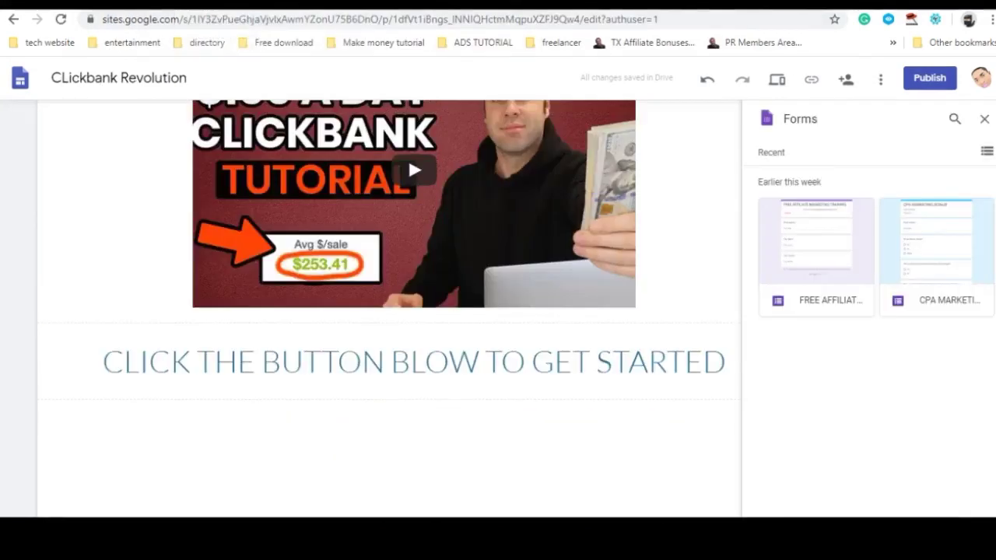
key("ctrl+shift+Tab")
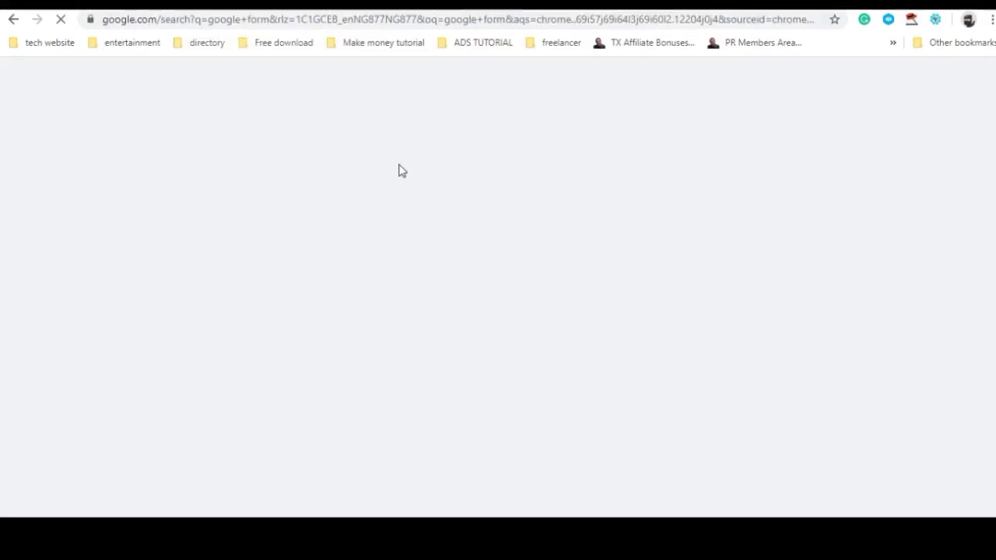
scroll(221, 303, "down", 1)
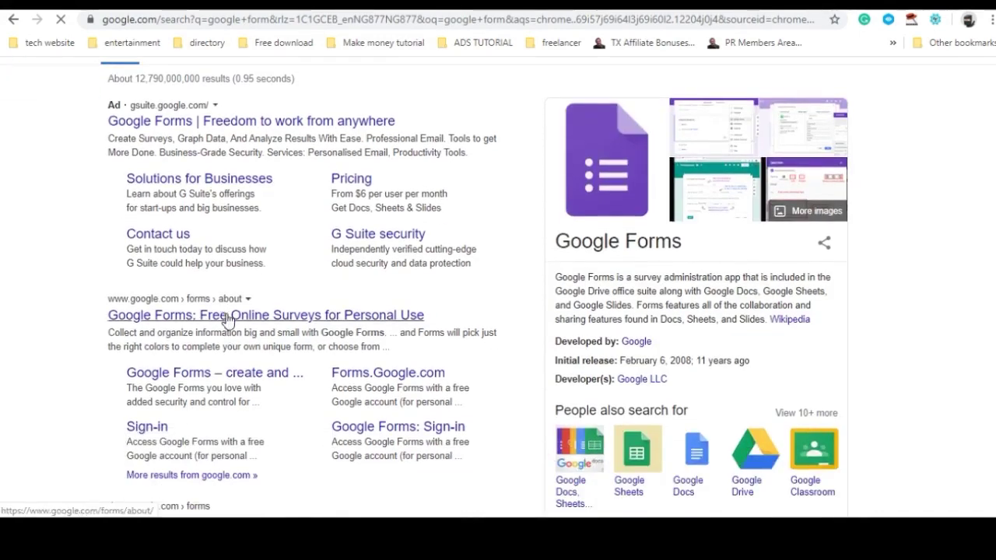
left_click(157, 428)
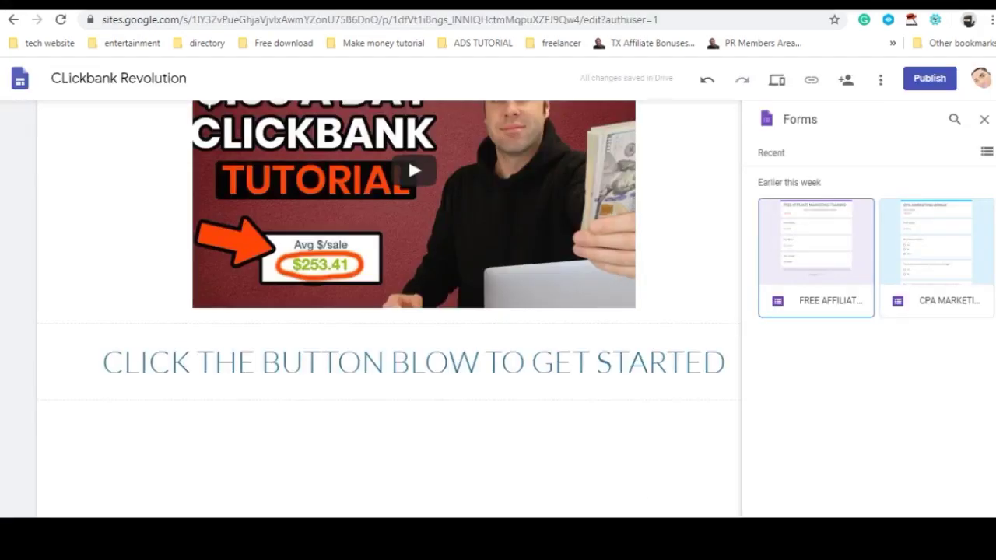
- Return to the CLickbank Revolution site and close its list of insertable forms
scroll(389, 478, "up", 4)
scroll(444, 304, "down", 3)
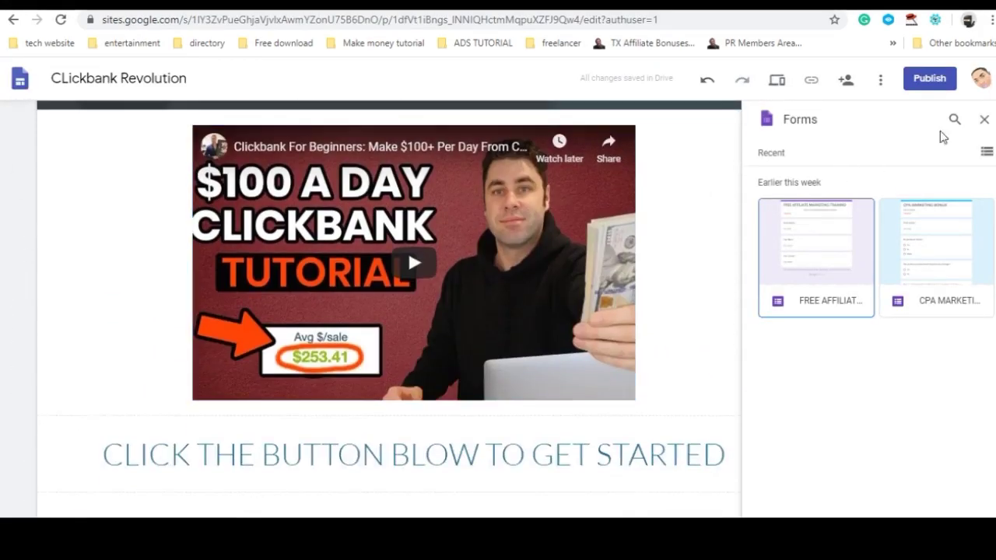
left_click(984, 119)
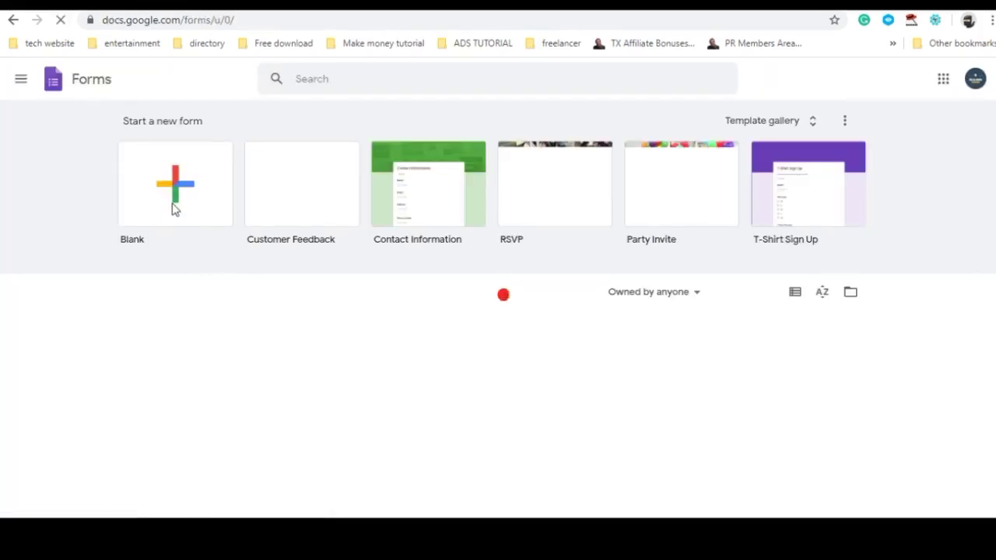
- Switch Google Forms to the account used for the site and create a blank form
left_click(977, 80)
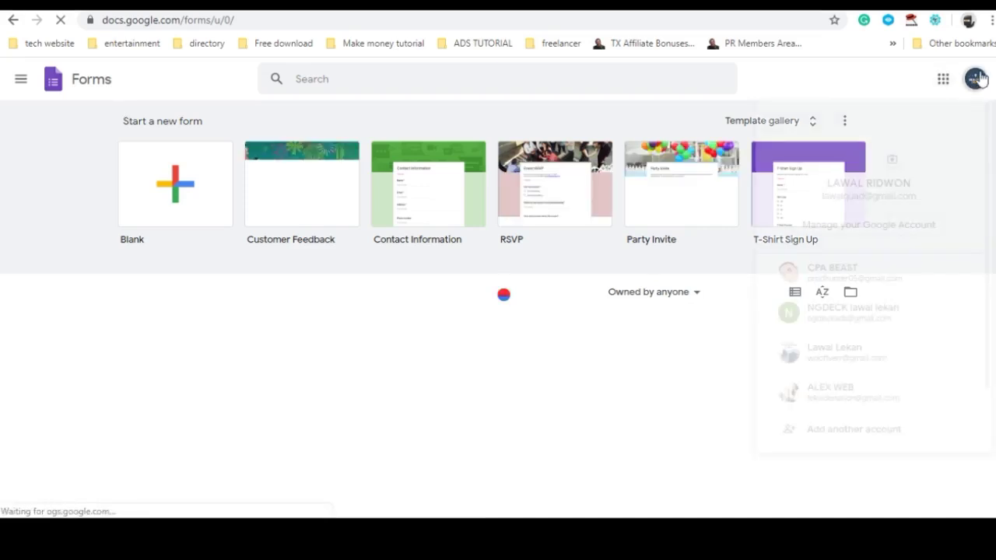
left_click(851, 283)
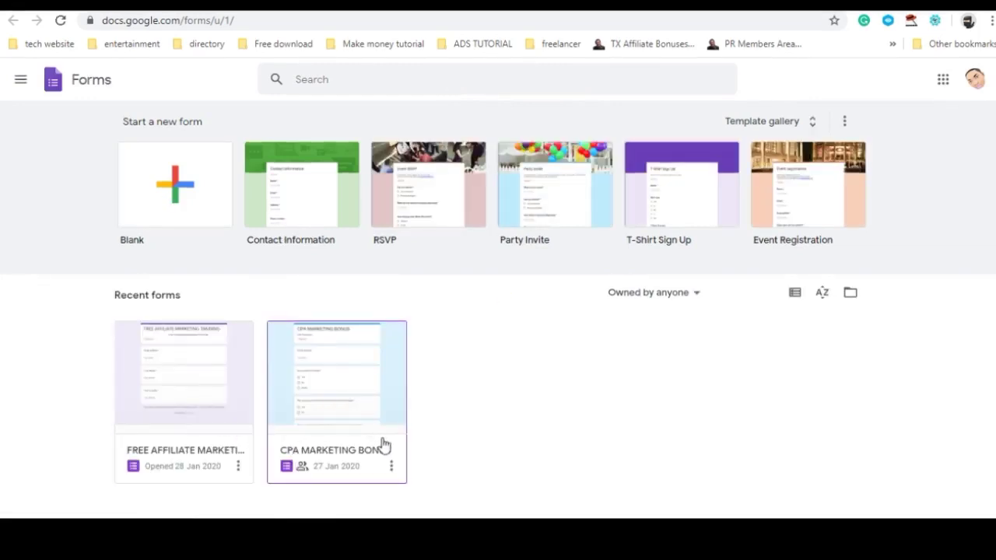
left_click(196, 202)
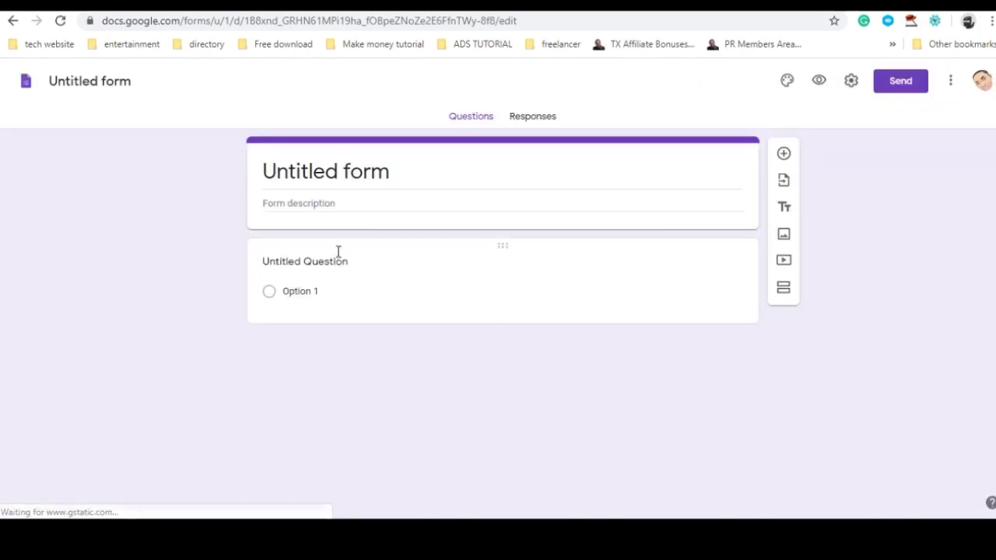
double_click(371, 179)
triple_click(410, 179)
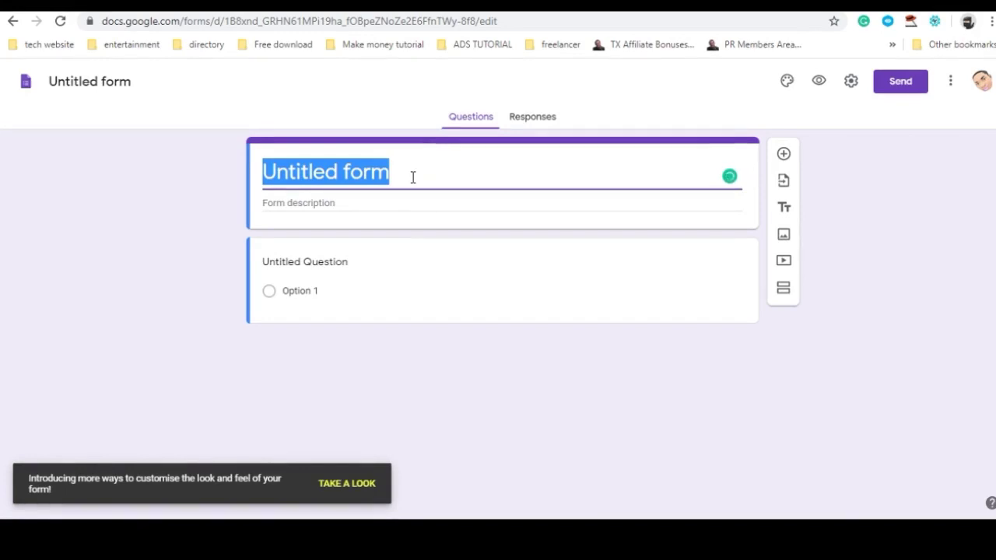
key("BackSpace")
key("Escape")
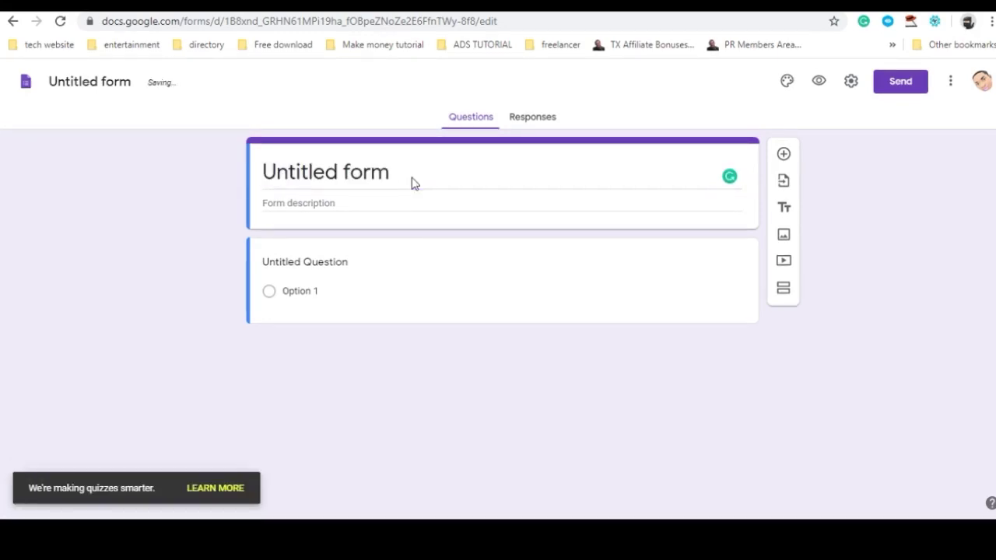
key("Return")
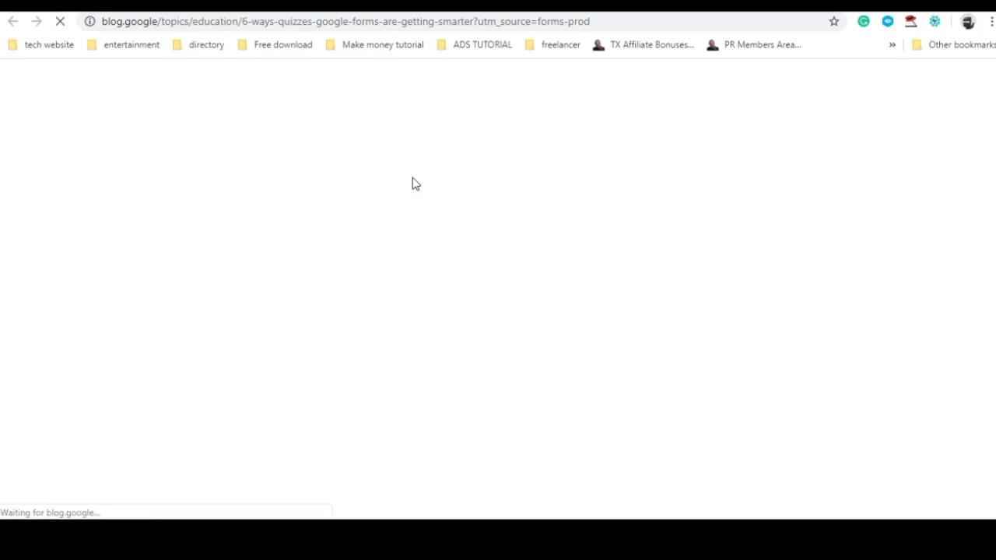
key("alt+Left")
left_click(358, 205)
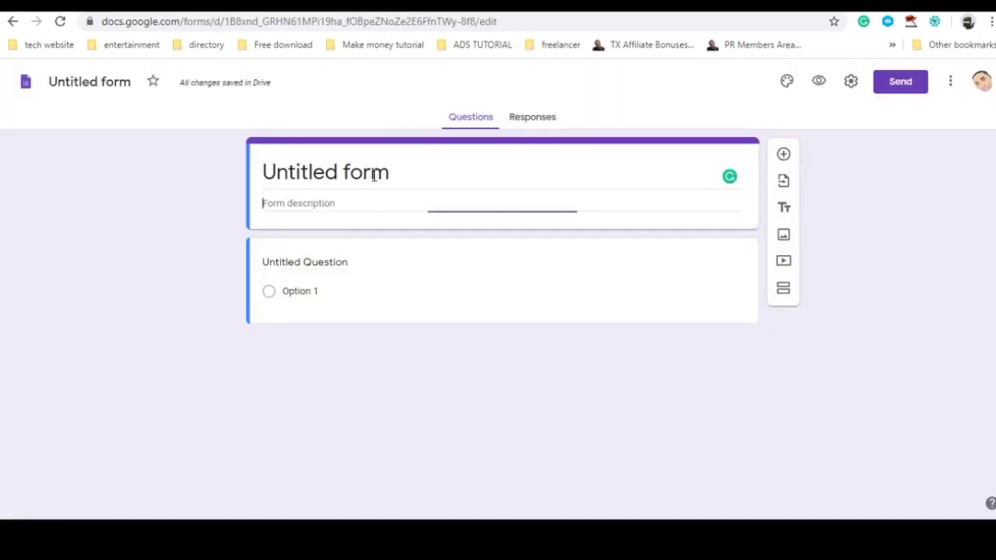
- Replace the form's title with "Get A Free PDf on How to Promote Your CB Product"
left_click(375, 172)
type("Get A")
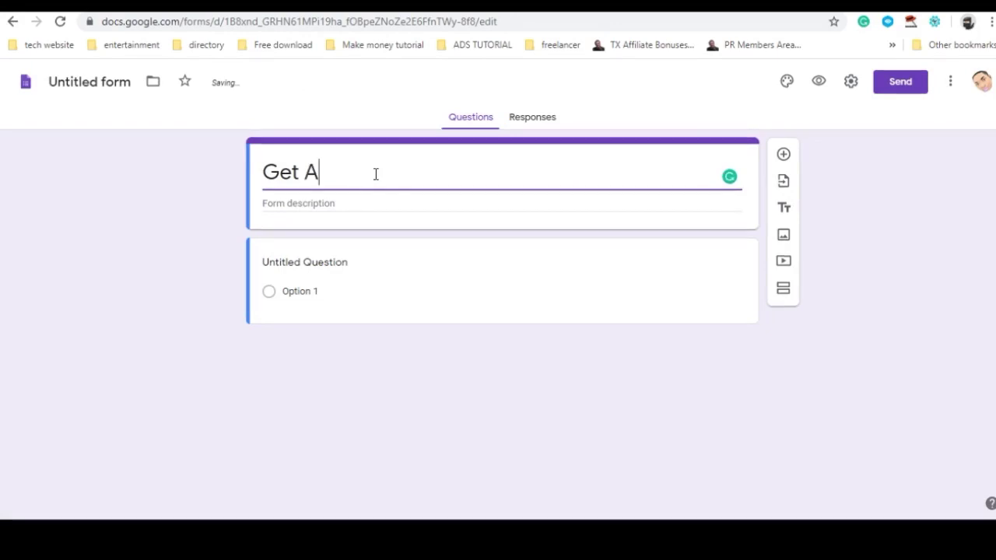
type(" Free")
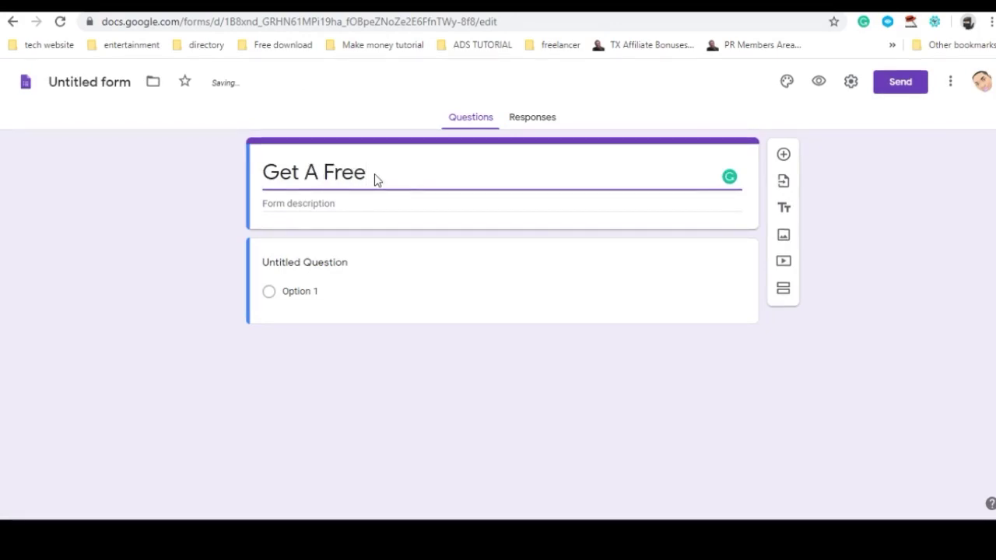
type("PDf on ")
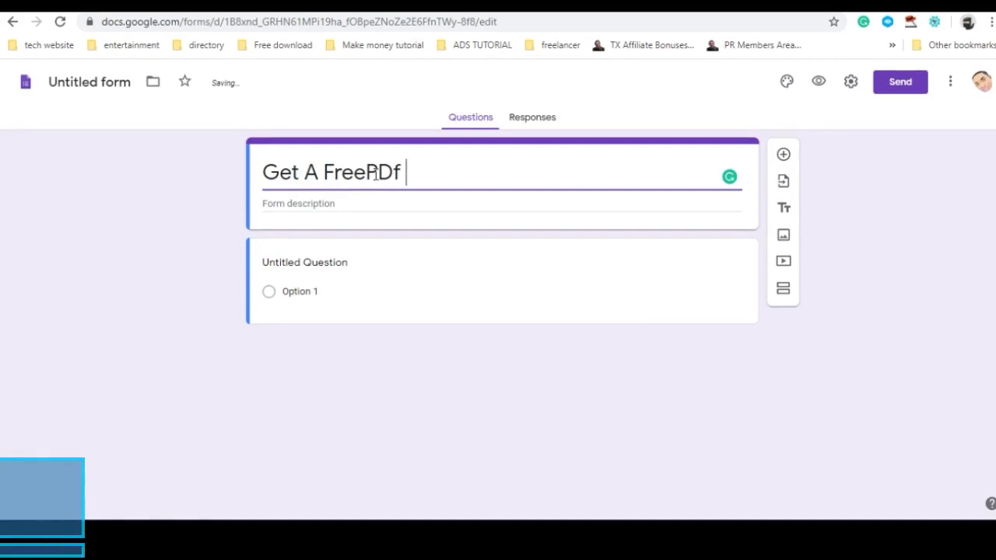
type("How")
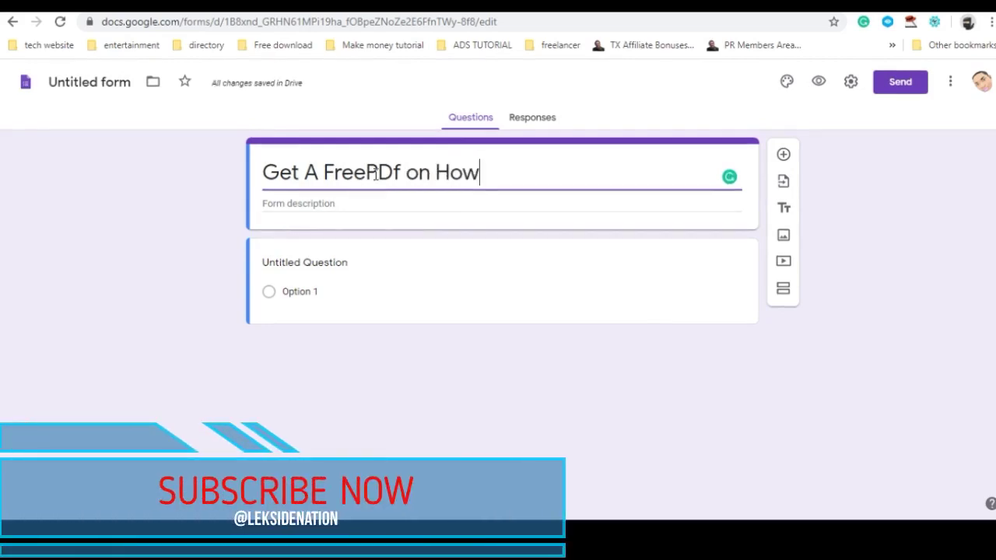
type(" to P")
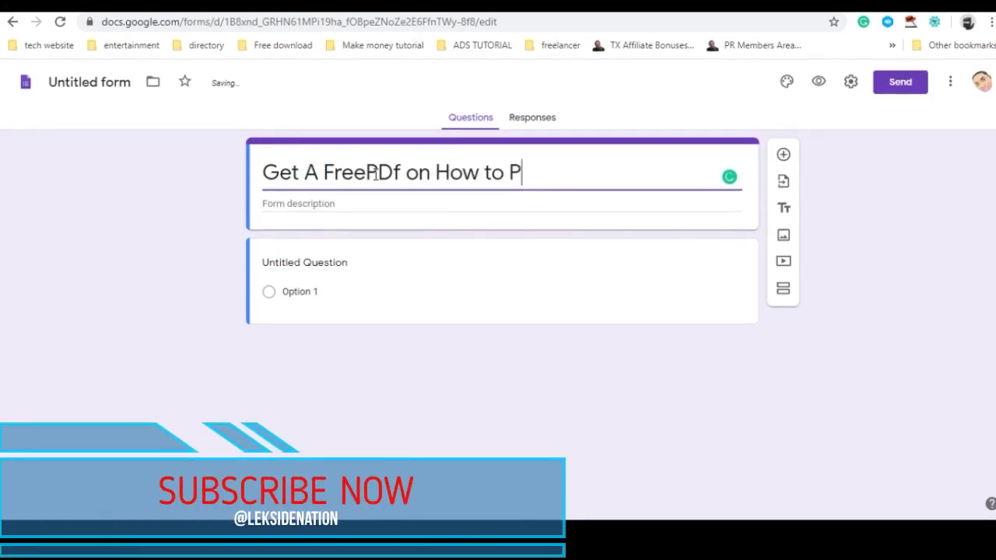
type("romote ")
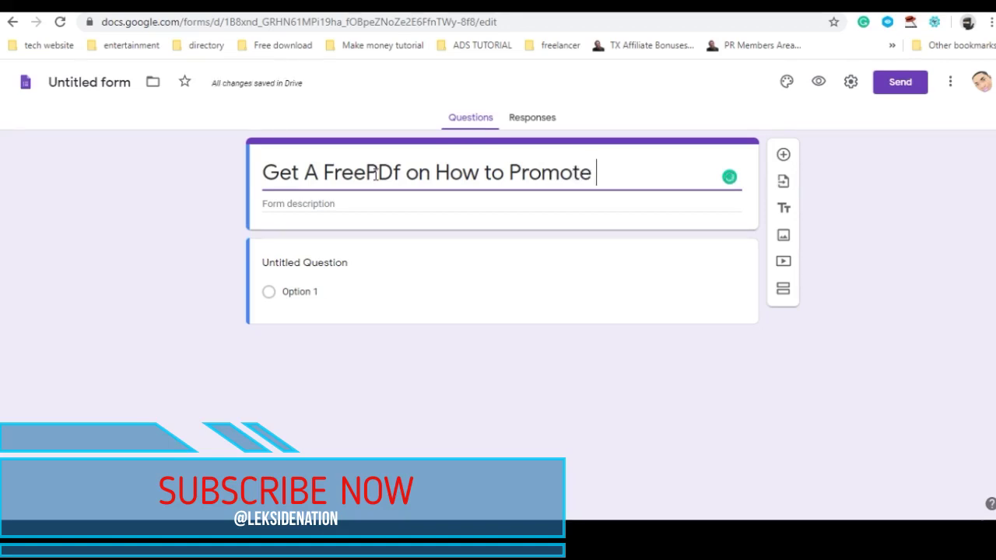
type("You")
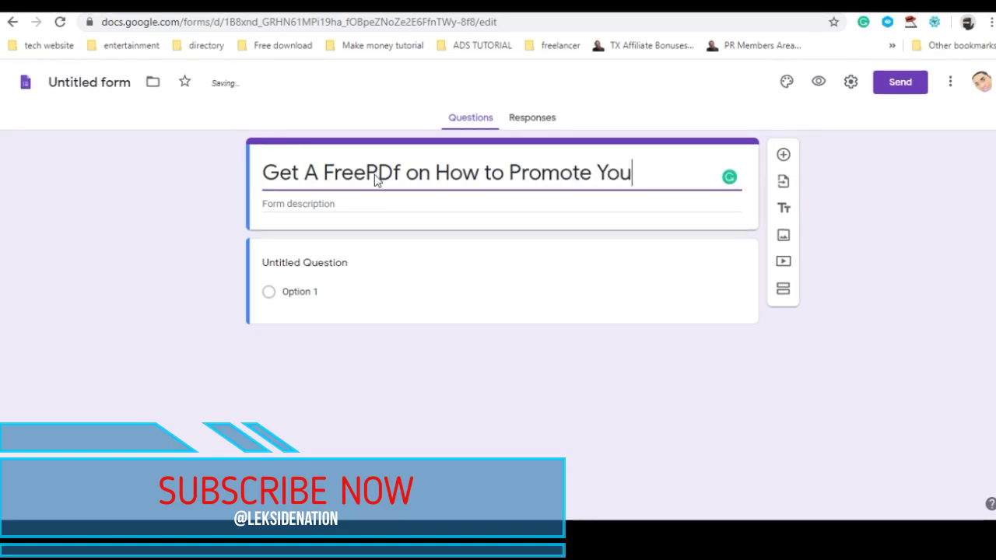
type("r CB Product")
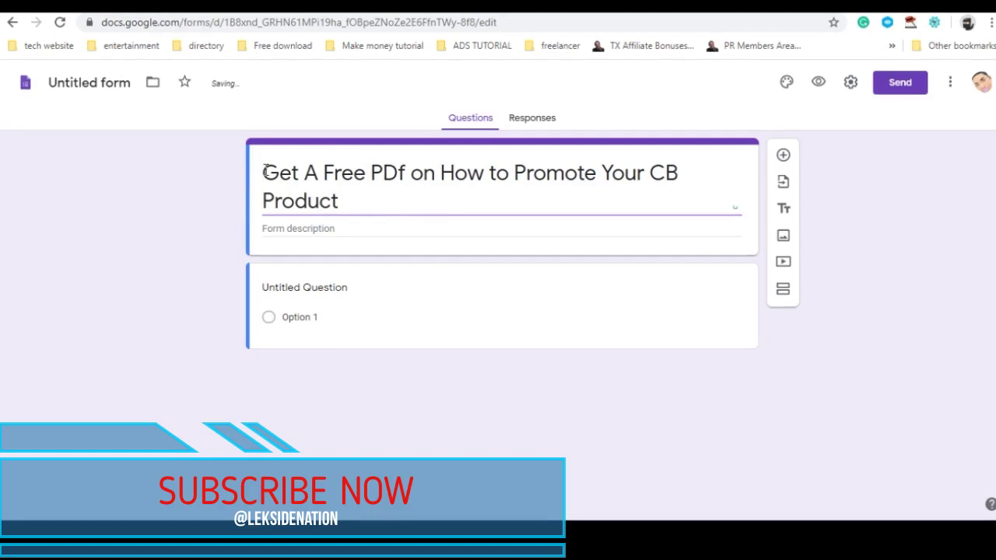
- Indent the first line of the form title with leading spaces and leave the title
key("Tab")
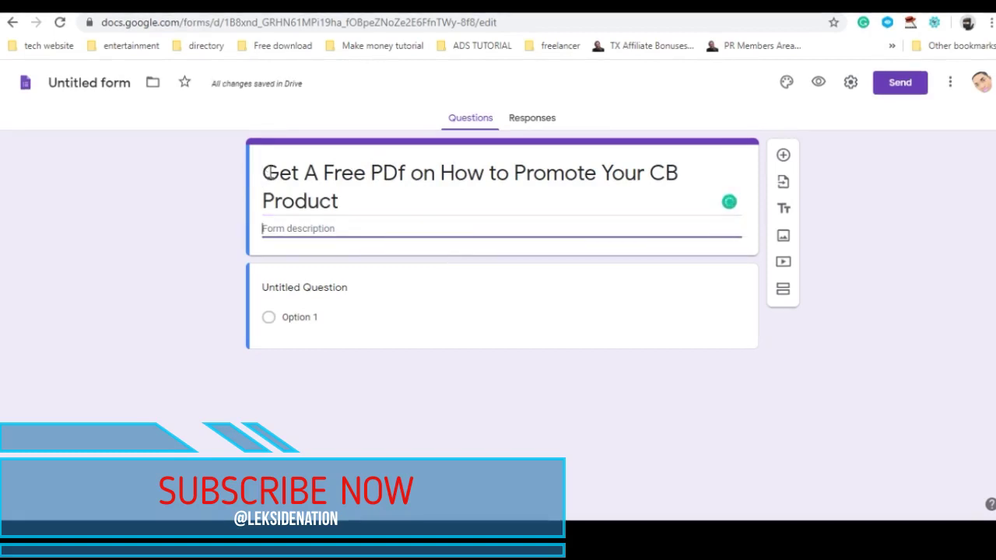
left_click(265, 172)
left_click(265, 173)
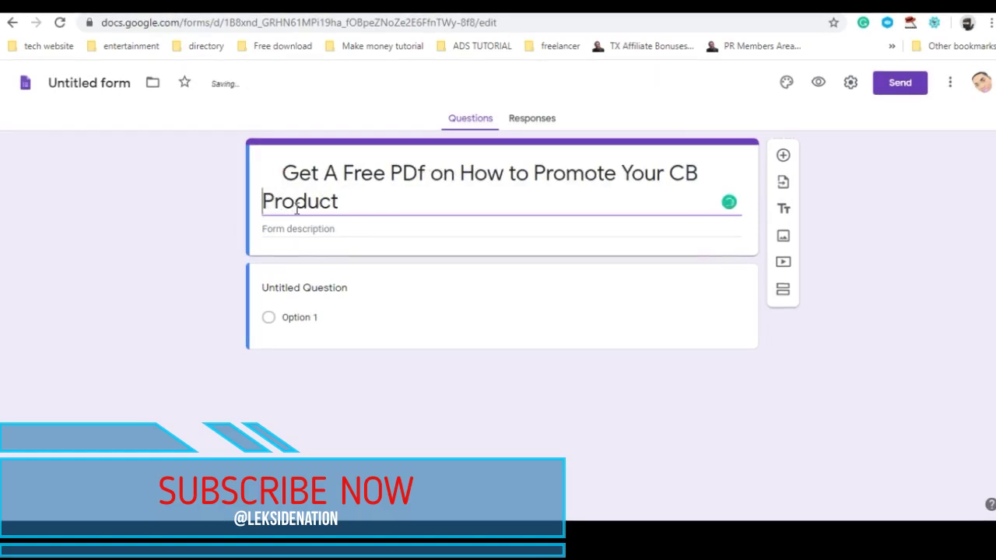
left_click(335, 265)
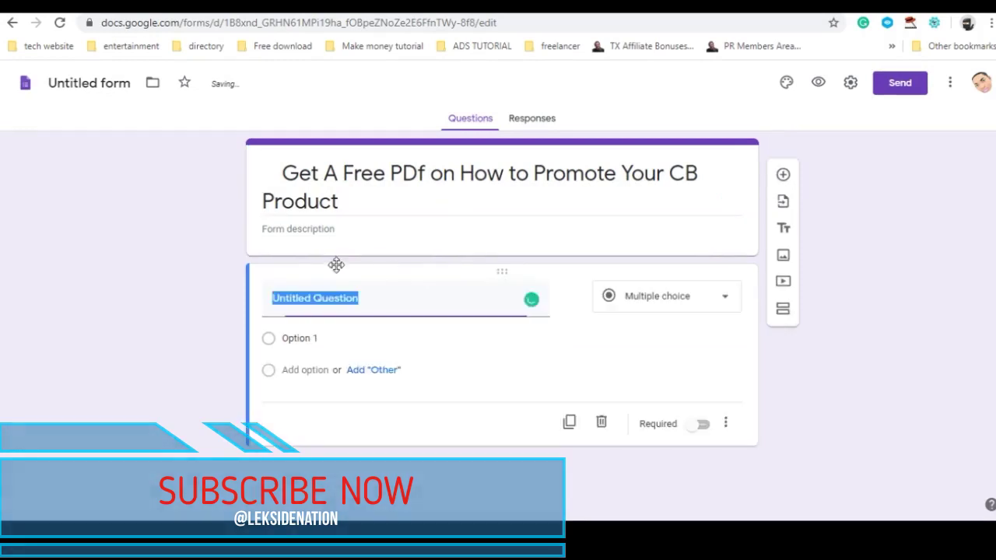
left_click(341, 229)
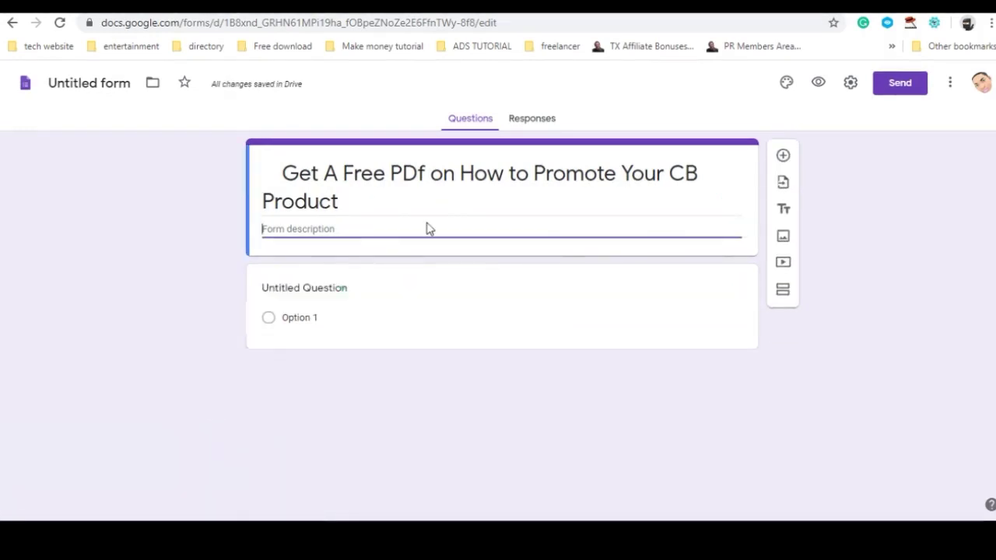
left_click(362, 382)
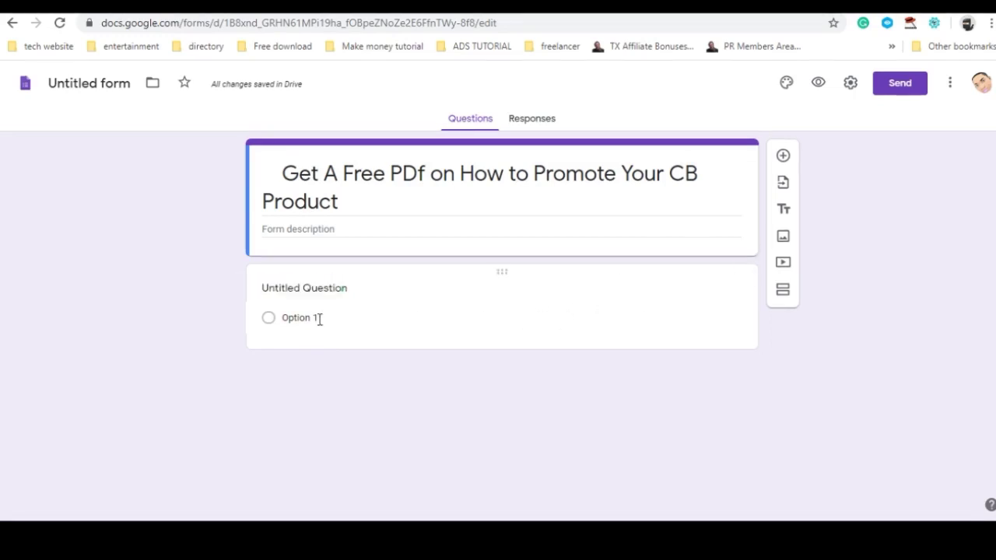
- Change the untitled question's answer type to Paragraph
left_click(327, 317)
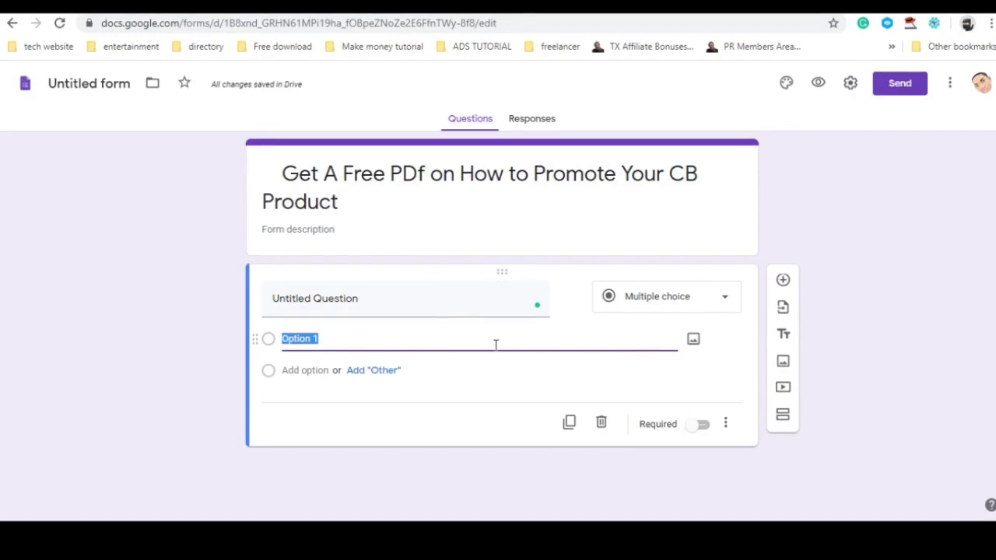
left_click(679, 301)
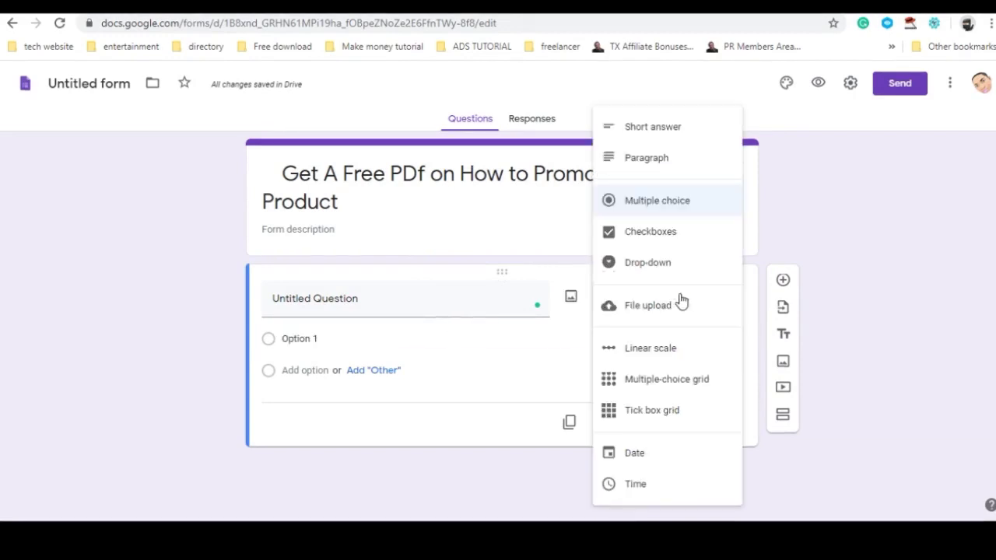
left_click(664, 159)
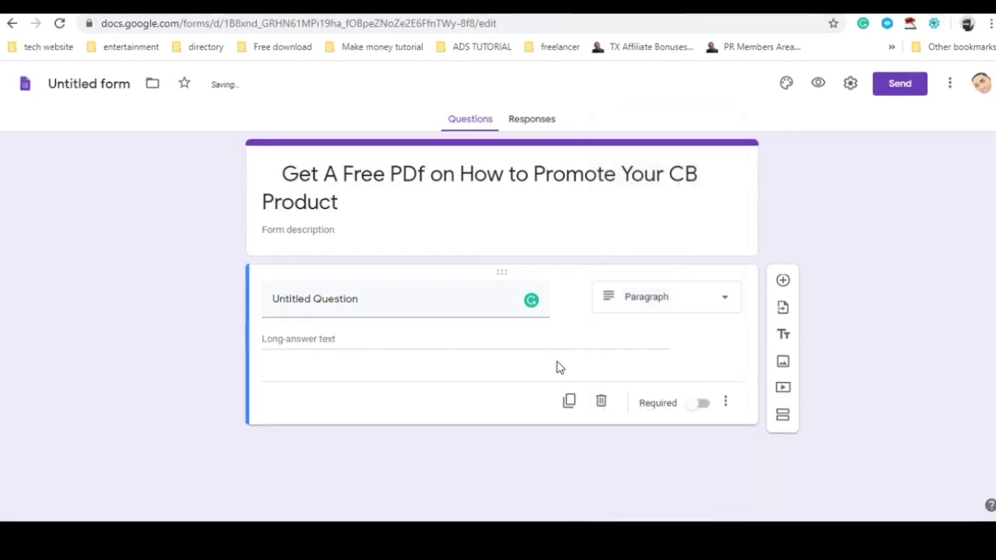
- Title the paragraph question "Please Input Your Name" and make it required
left_click(408, 309)
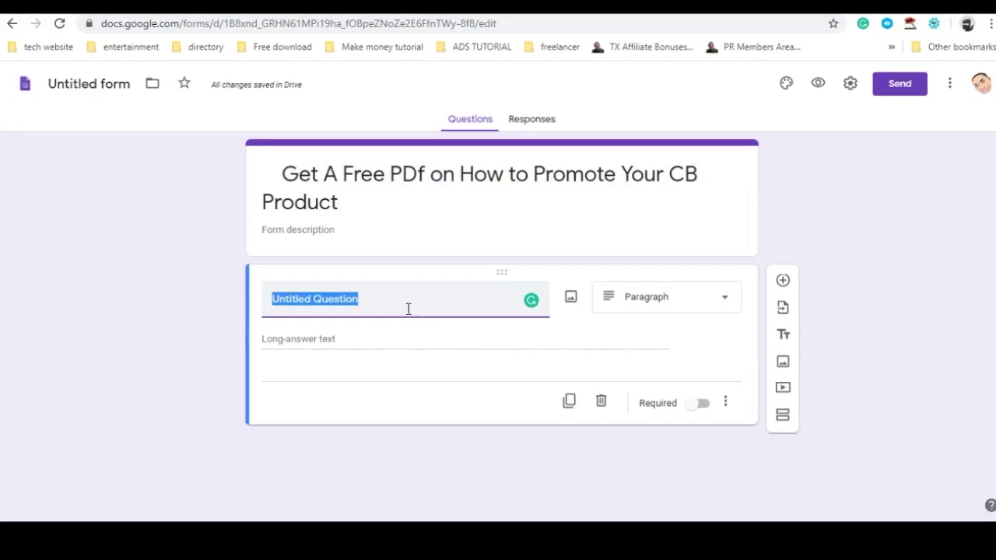
left_click(410, 307)
key("BackSpace")
key("BackSpace")
key("BackSpace")
key("BackSpace")
key("BackSpace")
key("BackSpace")
key("BackSpace")
key("BackSpace")
key("BackSpace")
key("BackSpace")
key("BackSpace")
key("BackSpace")
key("BackSpace")
key("BackSpace")
key("BackSpace")
key("BackSpace")
type("Please Input Y")
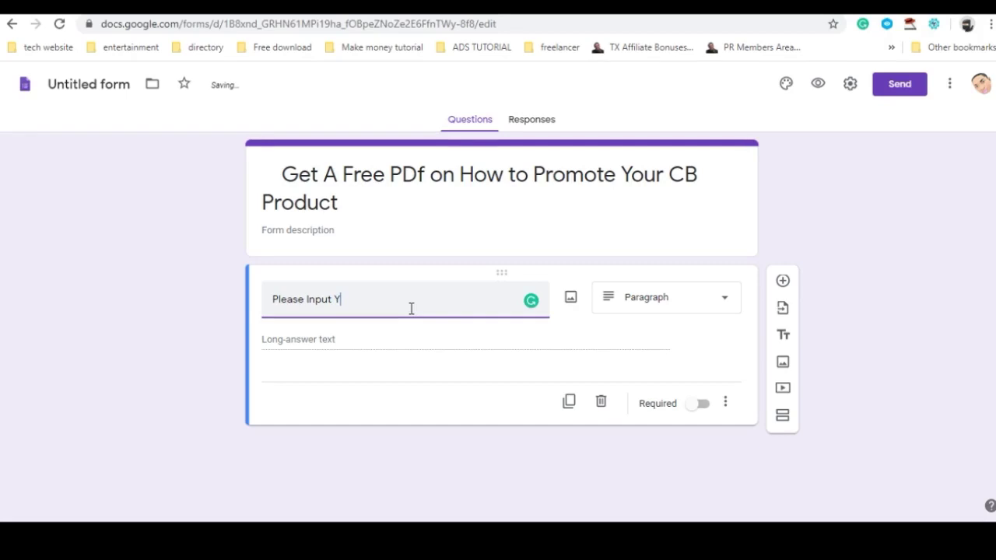
type("our")
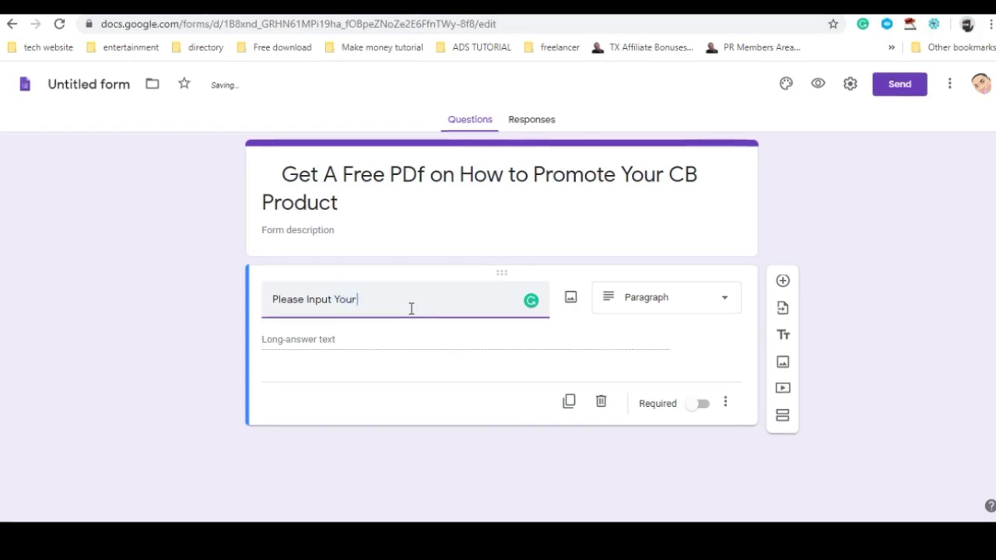
type(" Name")
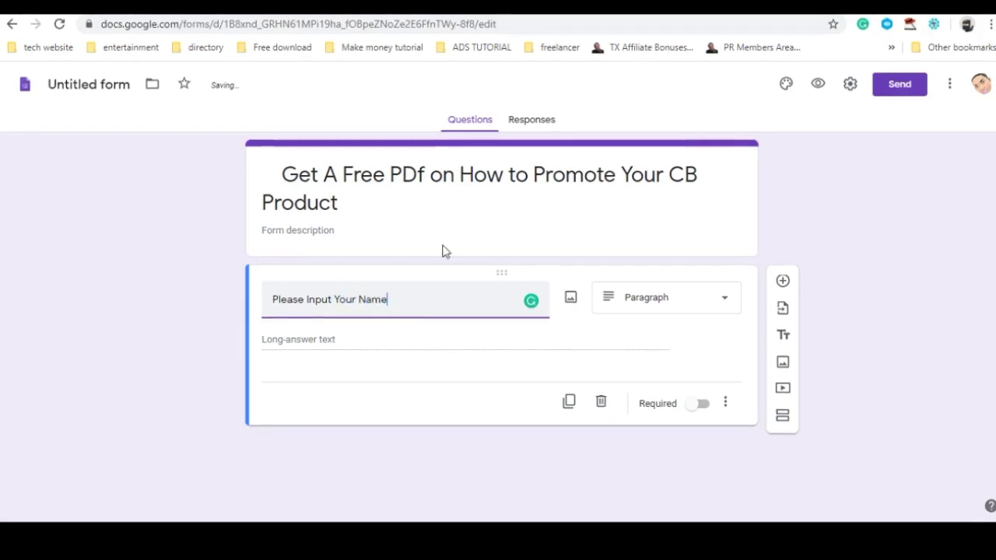
left_click(526, 381)
left_click(701, 409)
- Try a response validation on the name question with a minimum character count of 8 and error text "wrong", and remove it
left_click(724, 403)
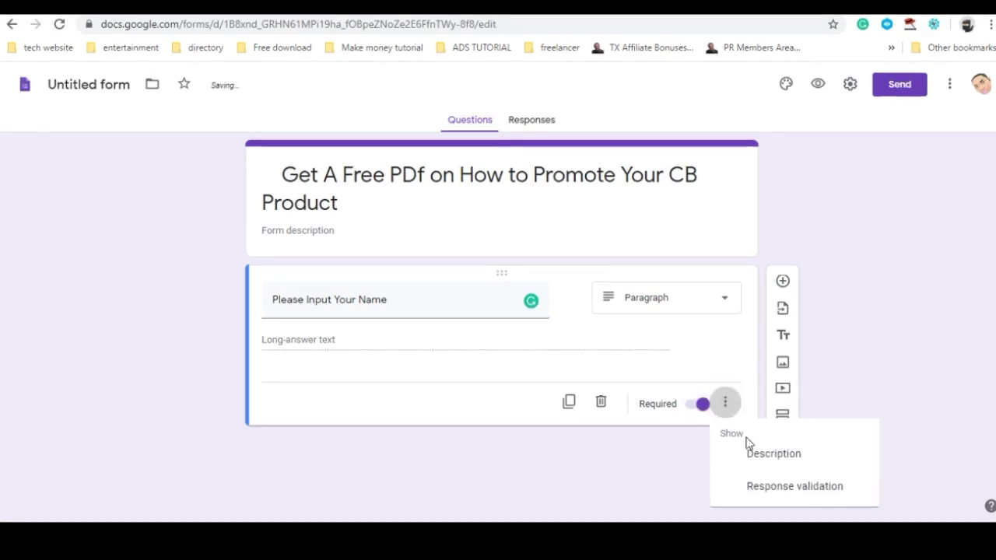
left_click(780, 486)
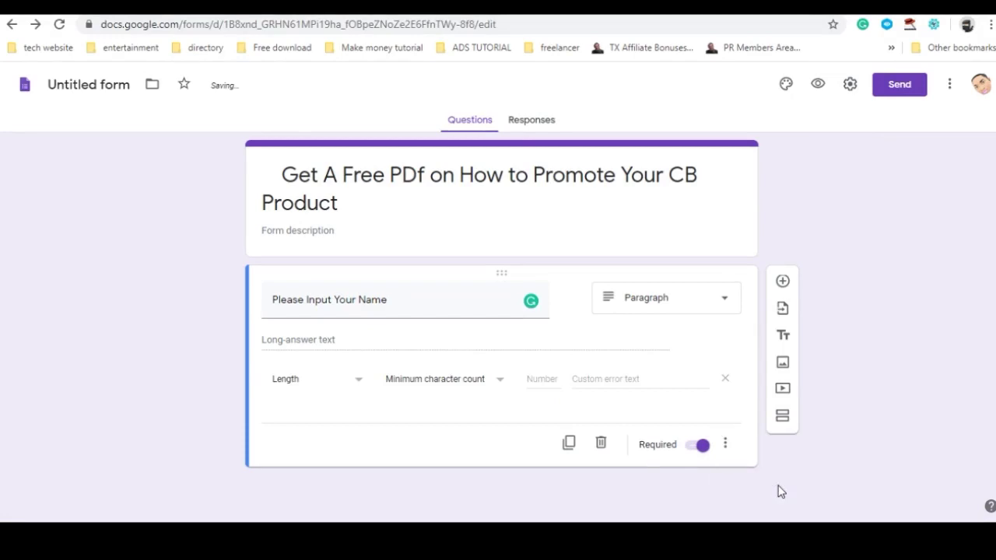
left_click(360, 389)
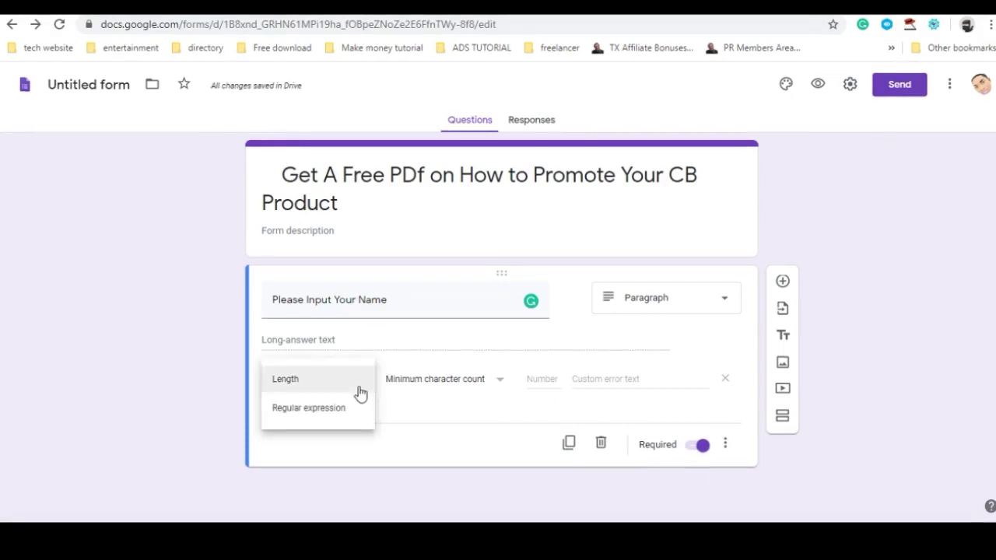
left_click(415, 385)
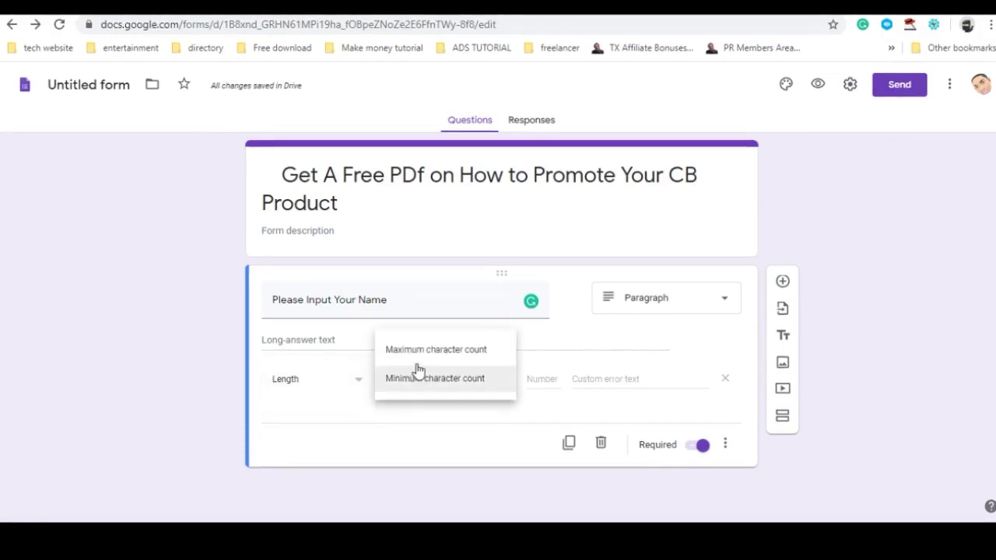
left_click(428, 380)
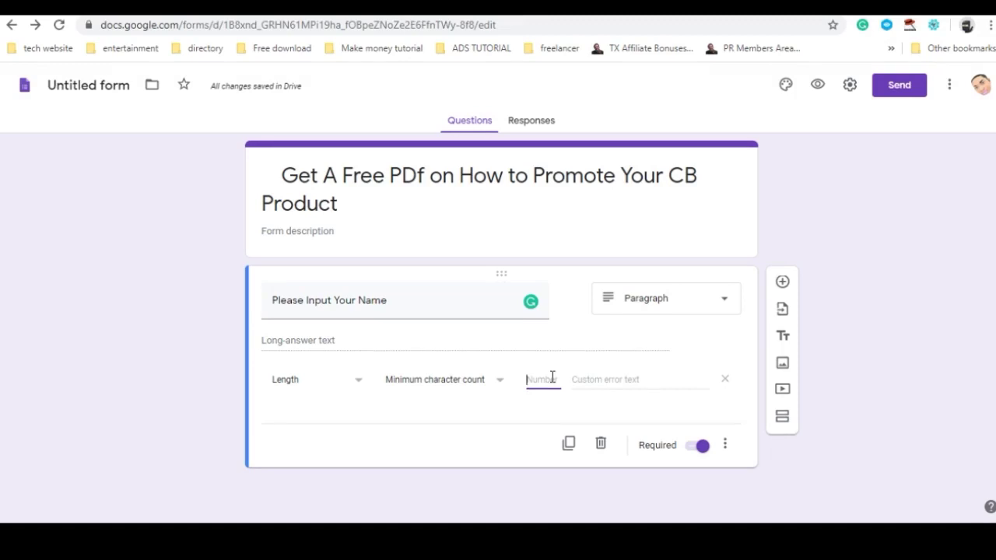
type("8")
left_click(594, 418)
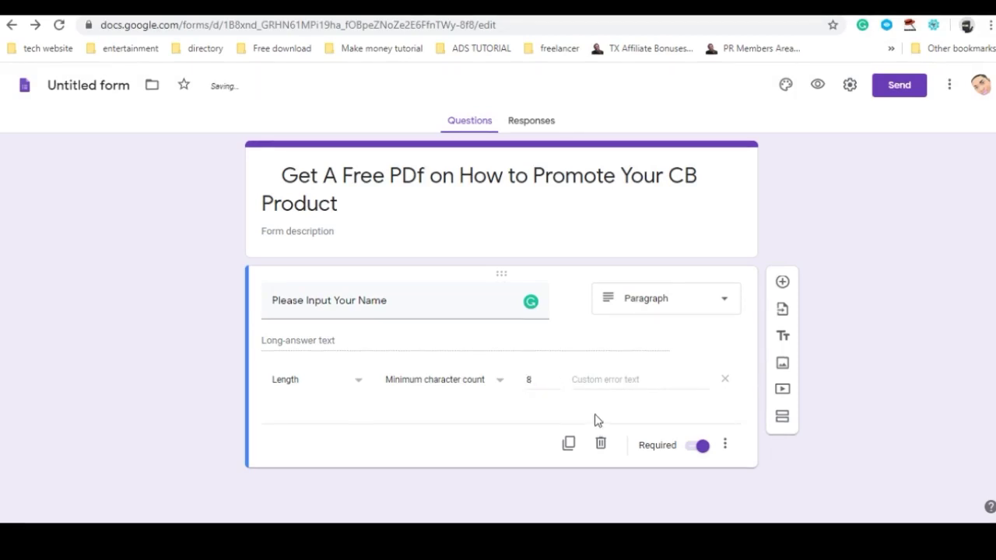
left_click(627, 386)
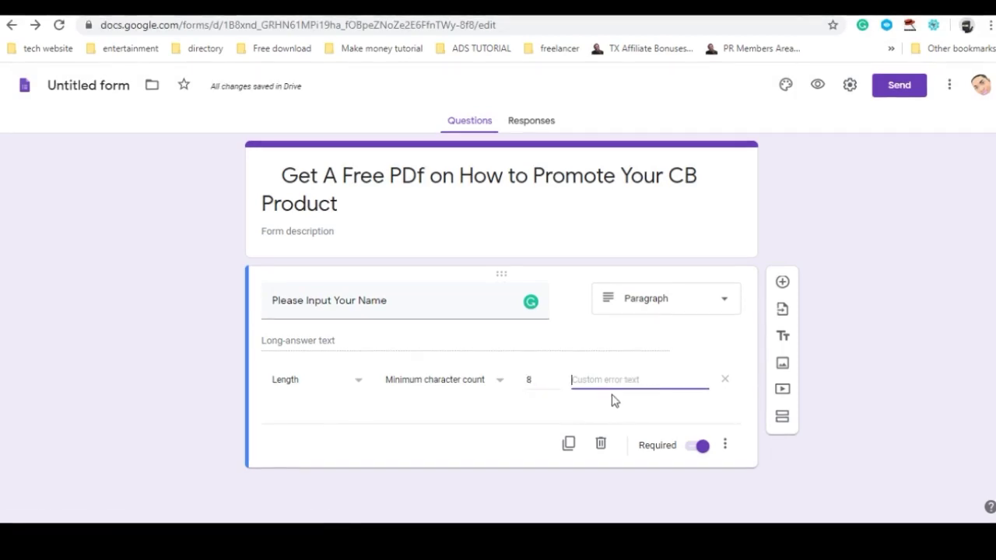
type("wrong e")
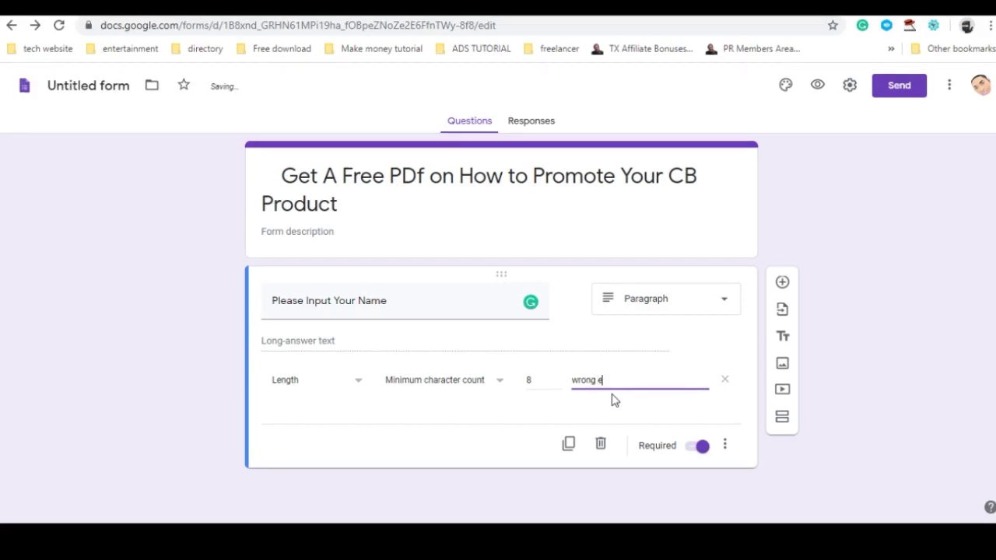
key("BackSpace")
key("BackSpace")
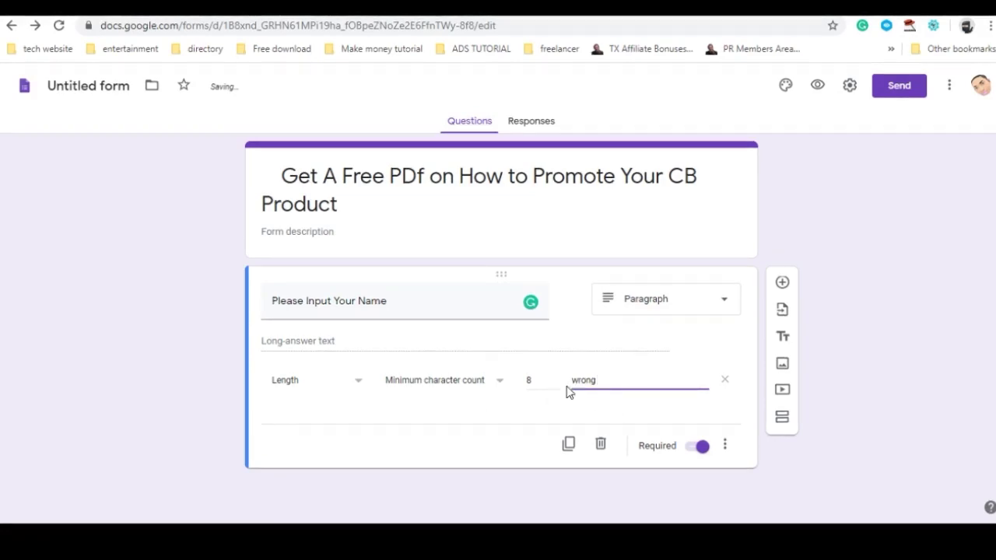
left_click(725, 381)
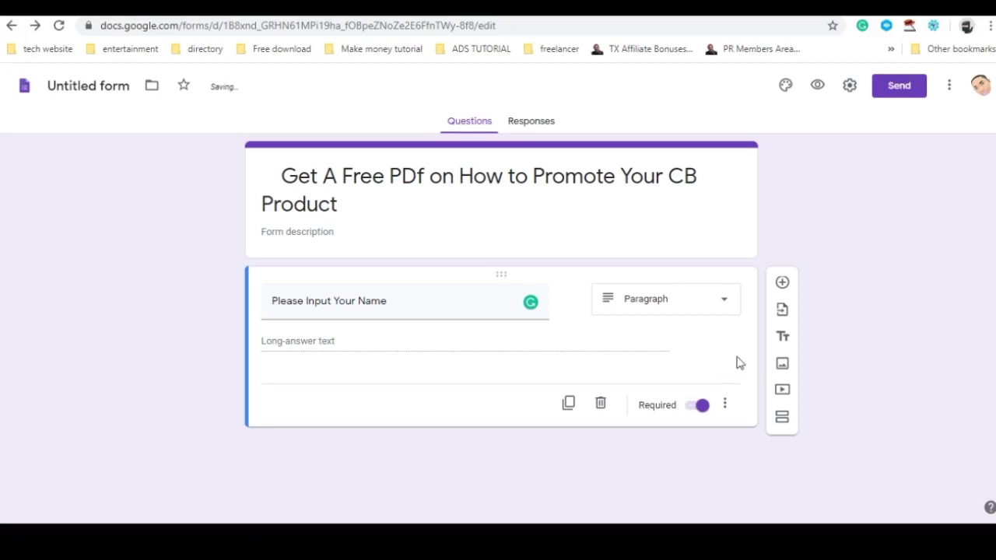
- Add a new question below the name question and set its answer type to Paragraph
left_click(783, 286)
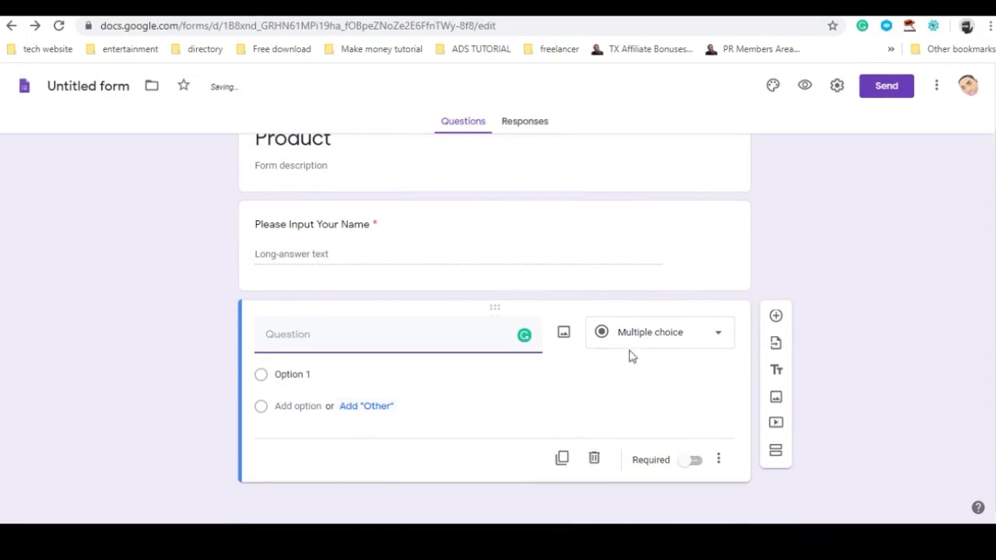
left_click(641, 344)
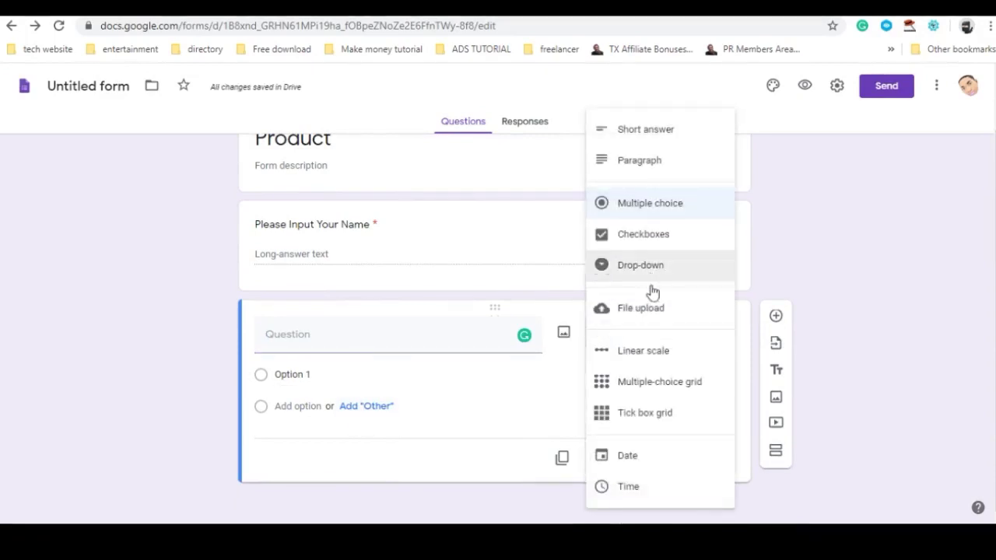
left_click(648, 418)
left_click(662, 340)
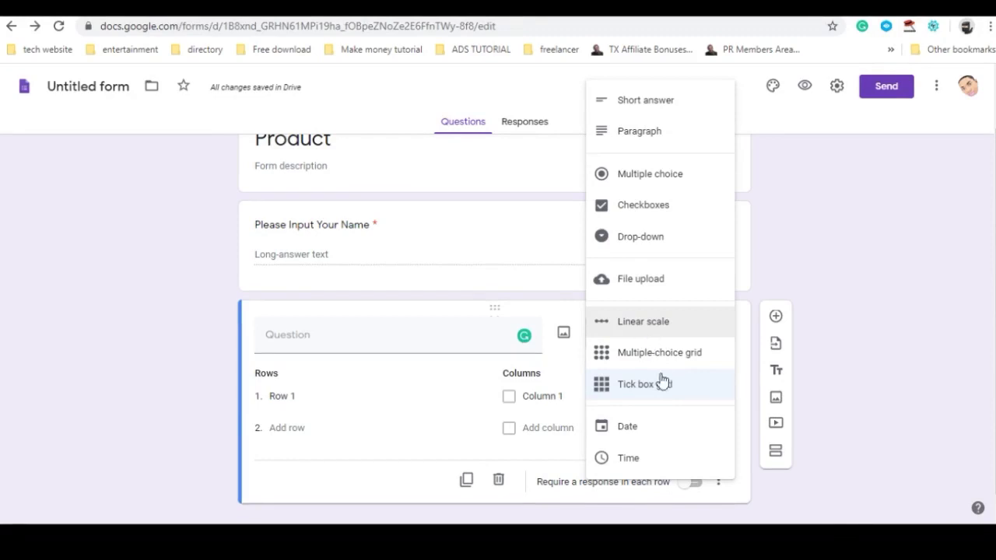
left_click(662, 185)
left_click(660, 339)
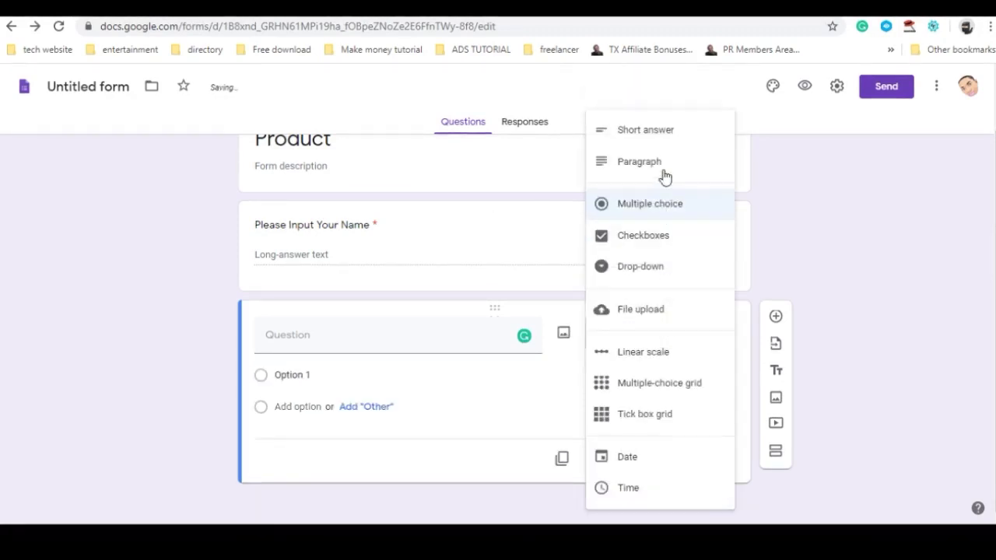
left_click(659, 144)
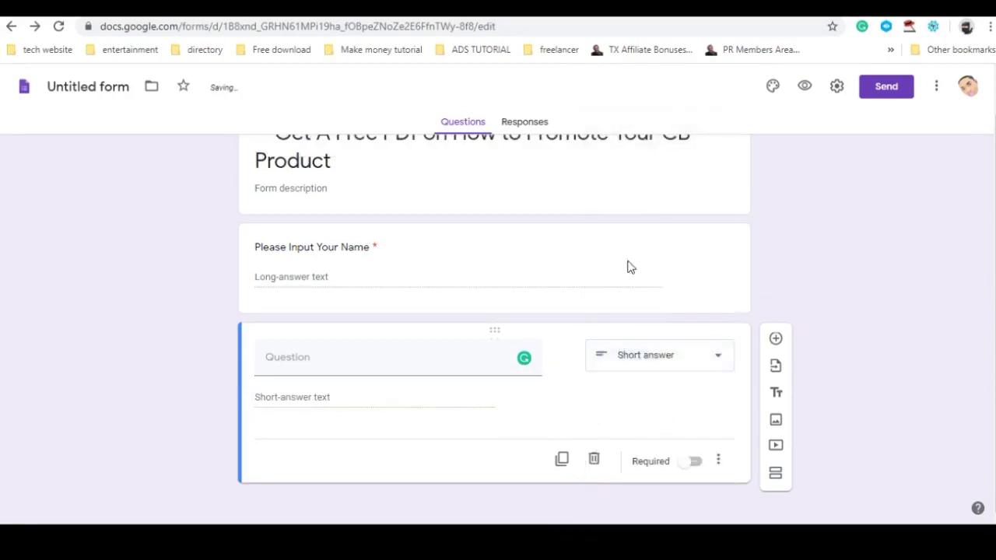
left_click(638, 364)
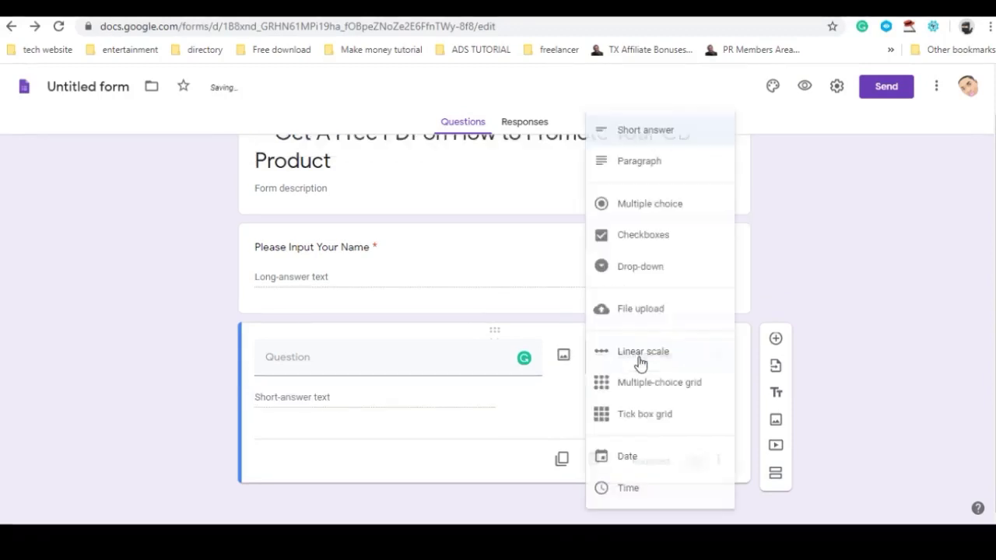
left_click(658, 170)
- Title the new paragraph question "Your Email here" and make it required
left_click(435, 362)
type("You")
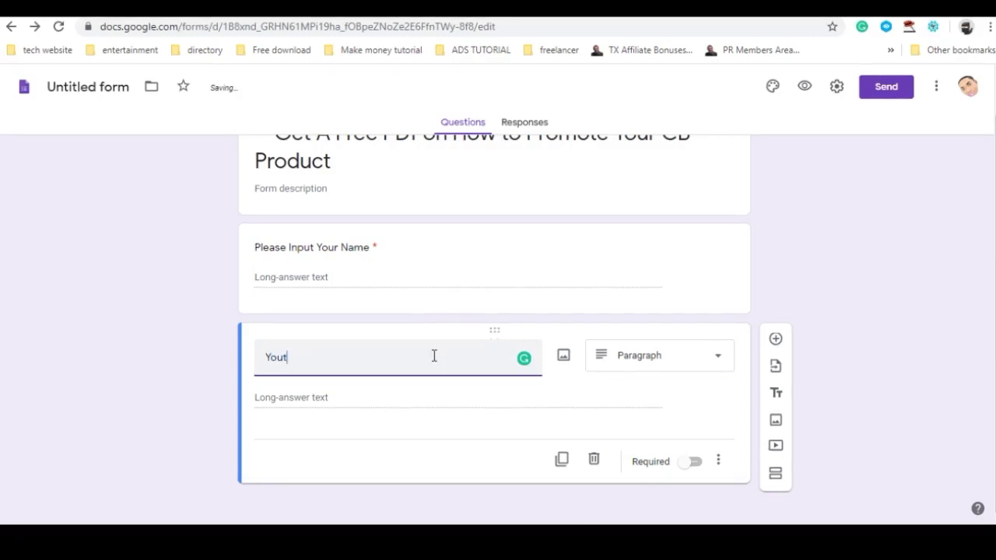
type("r E")
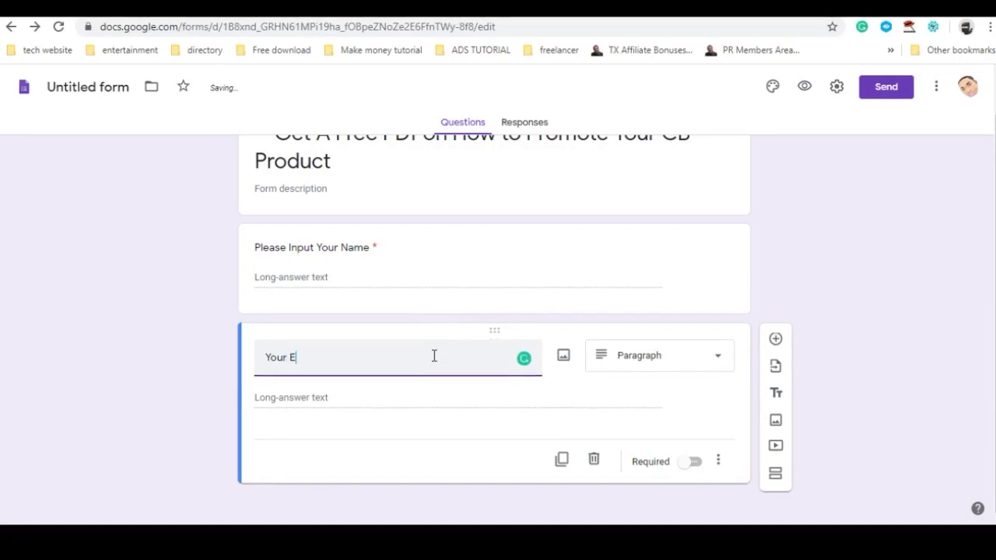
type("mail here")
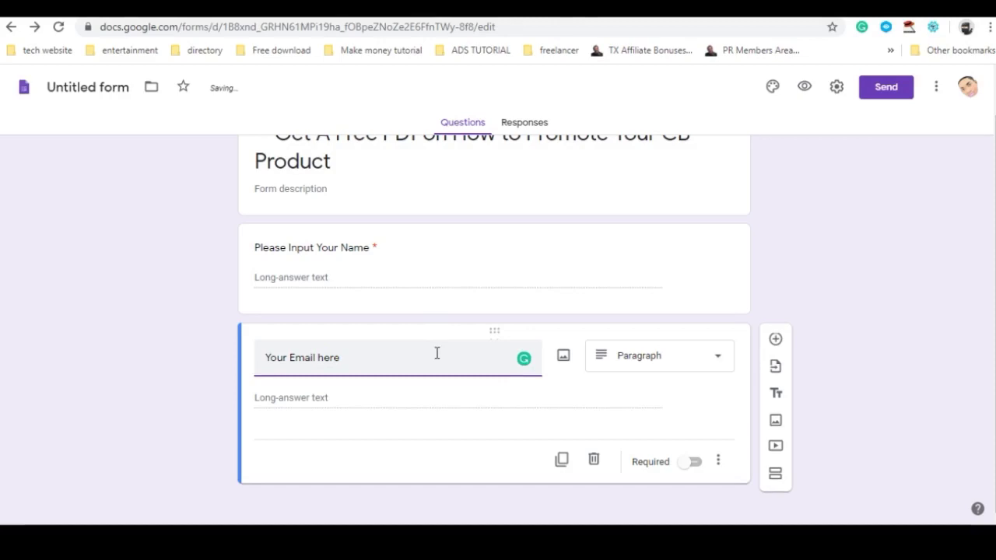
scroll(496, 260, "up", 1)
scroll(467, 249, "down", 1)
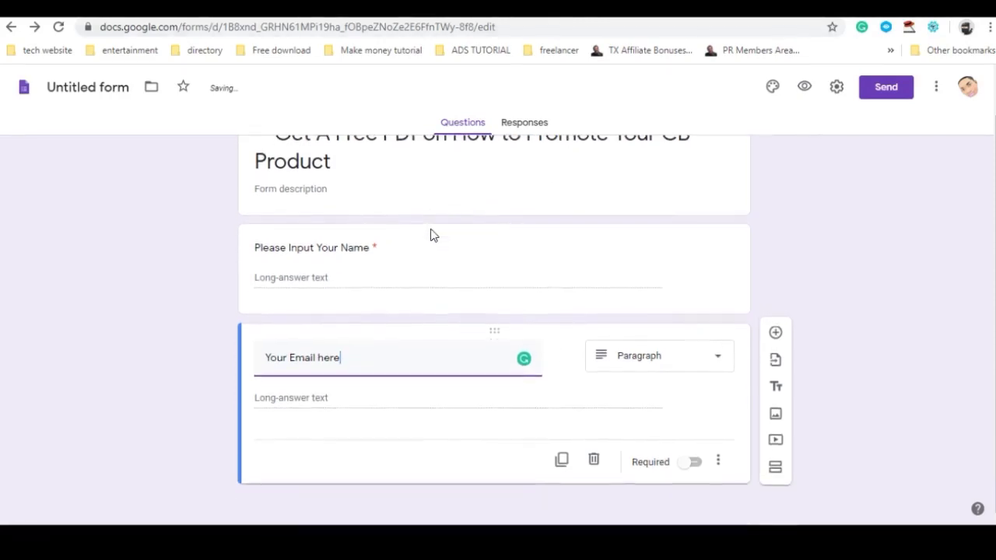
left_click(694, 466)
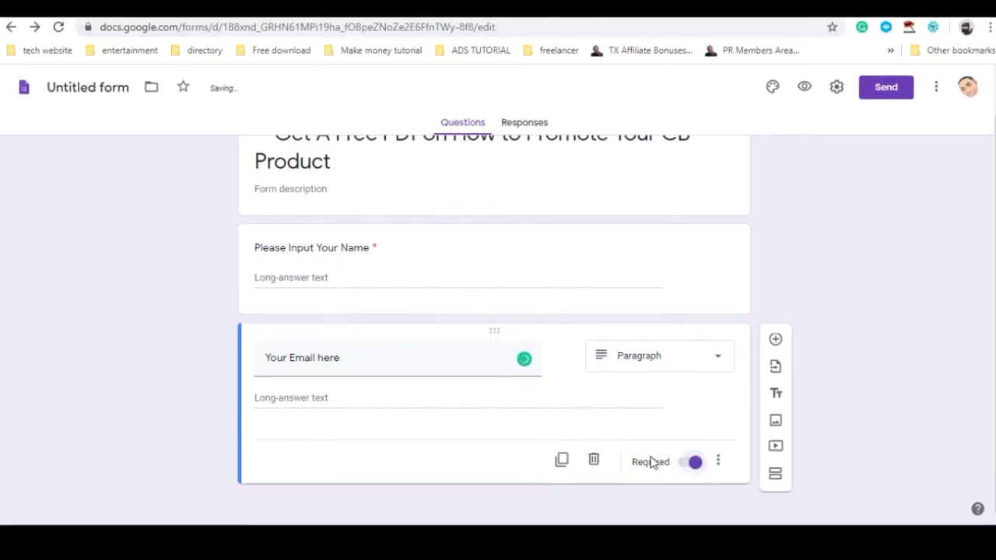
- Add the description "your person email" to the email question
mouse_move(581, 382)
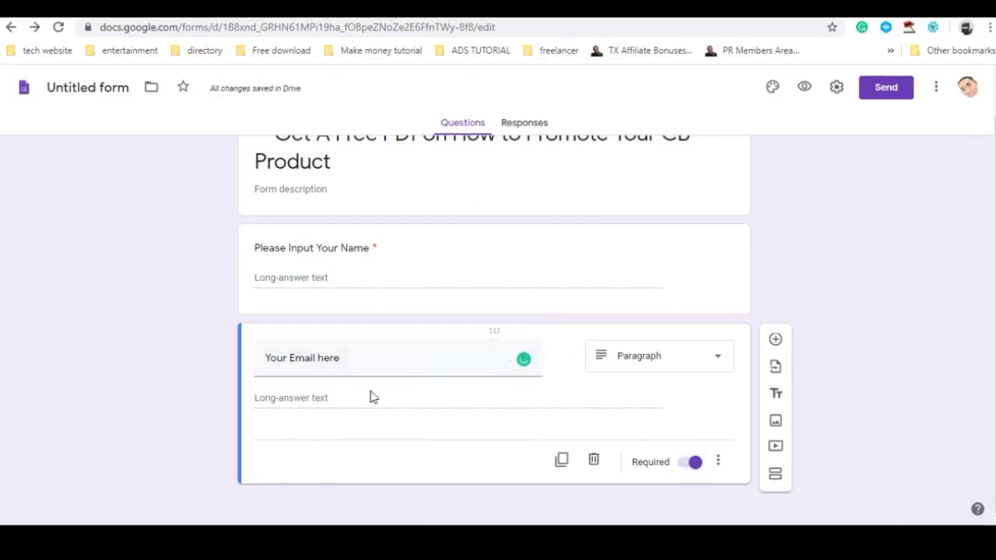
scroll(607, 485, "up", 1)
scroll(718, 477, "down", 1)
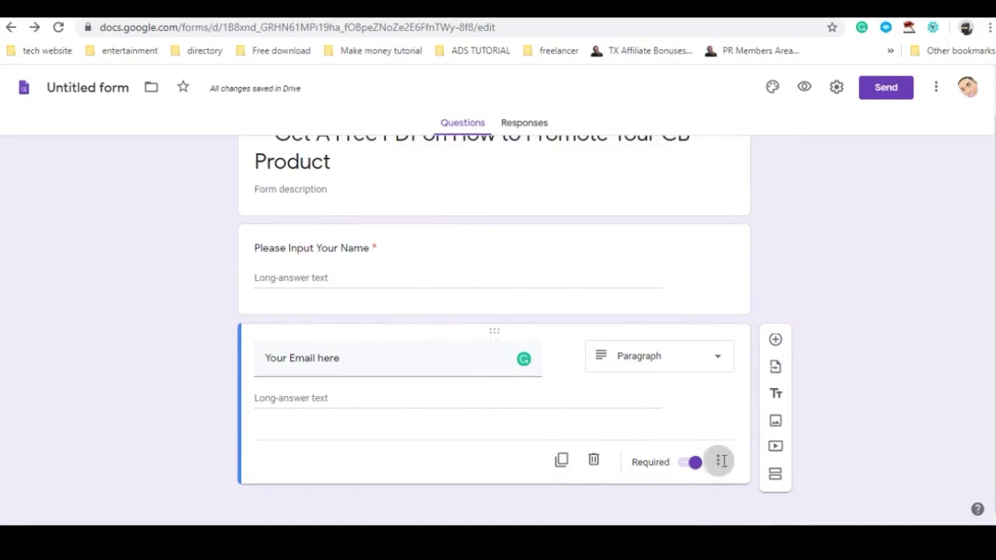
left_click(719, 465)
left_click(773, 469)
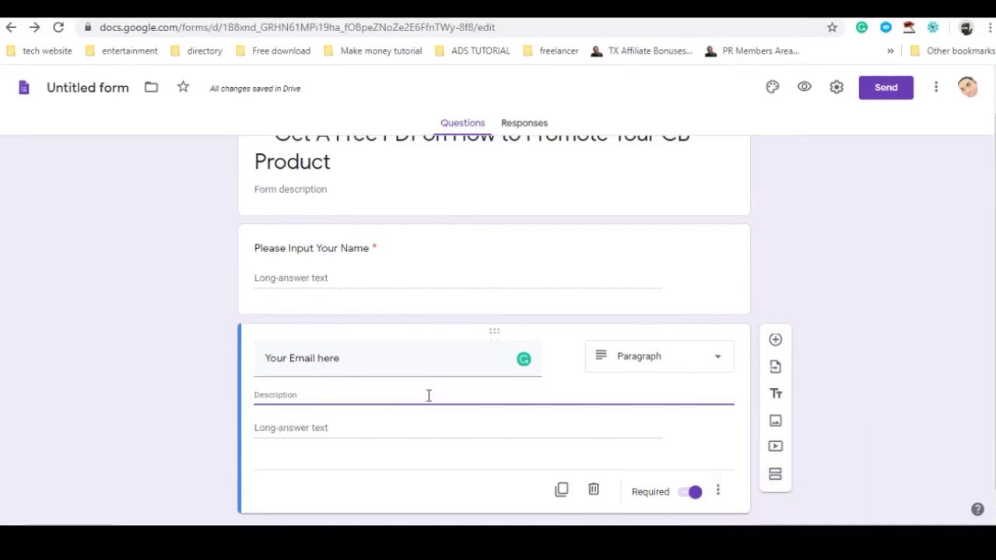
type("your person email")
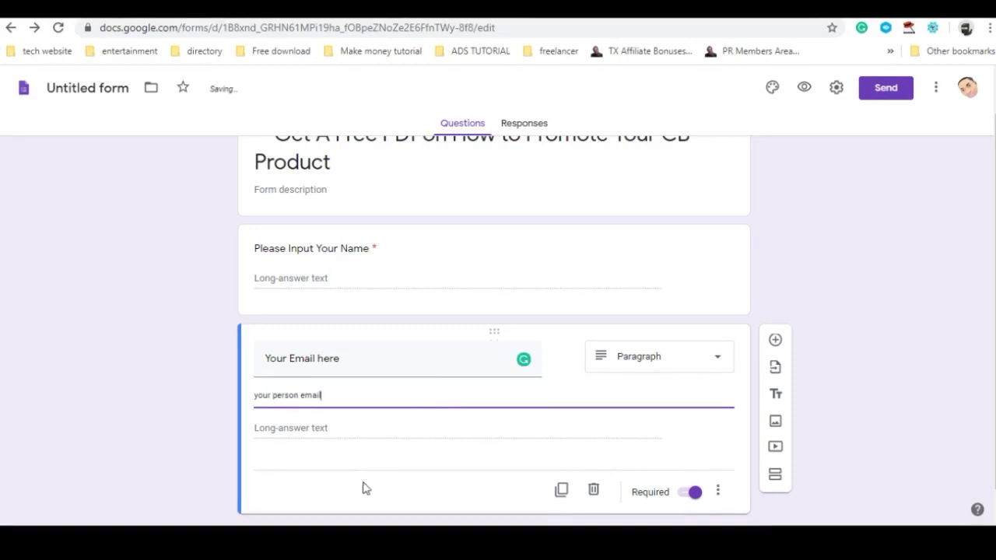
left_click(365, 489)
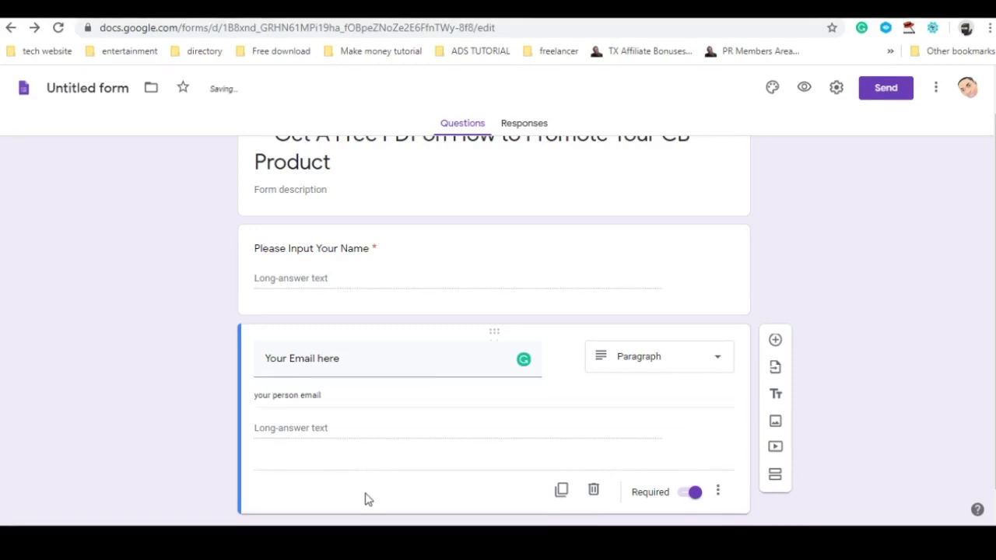
scroll(852, 257, "down", 1)
scroll(833, 327, "up", 2)
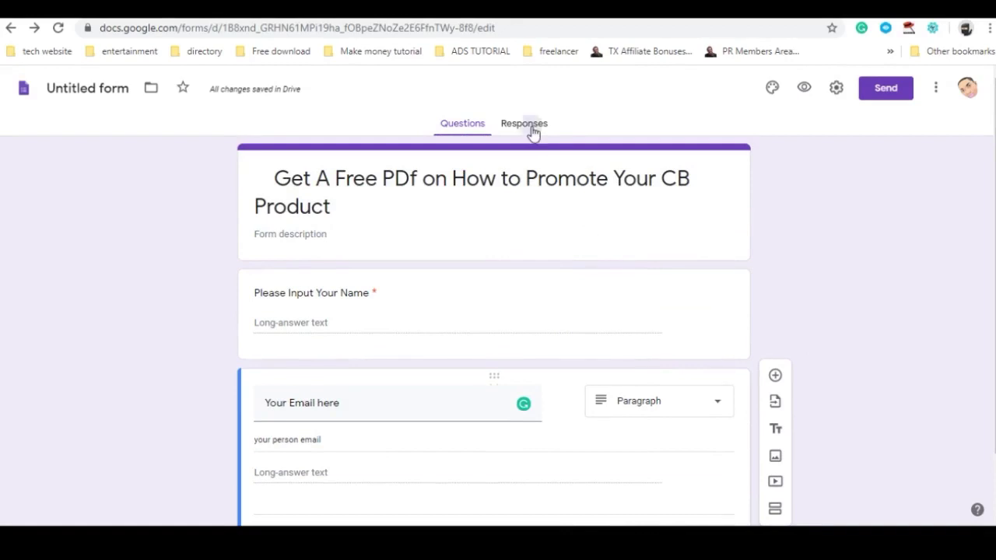
left_click(527, 126)
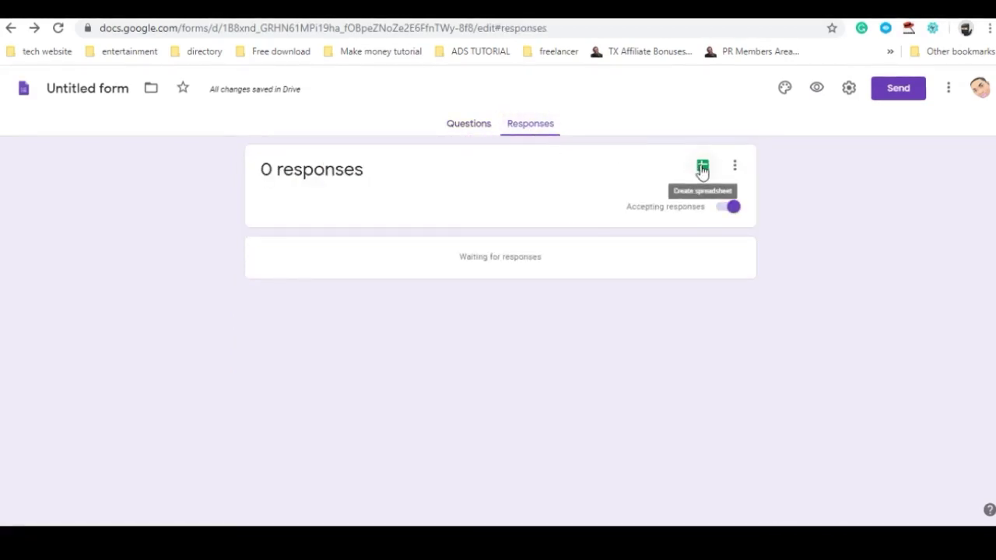
left_click(702, 168)
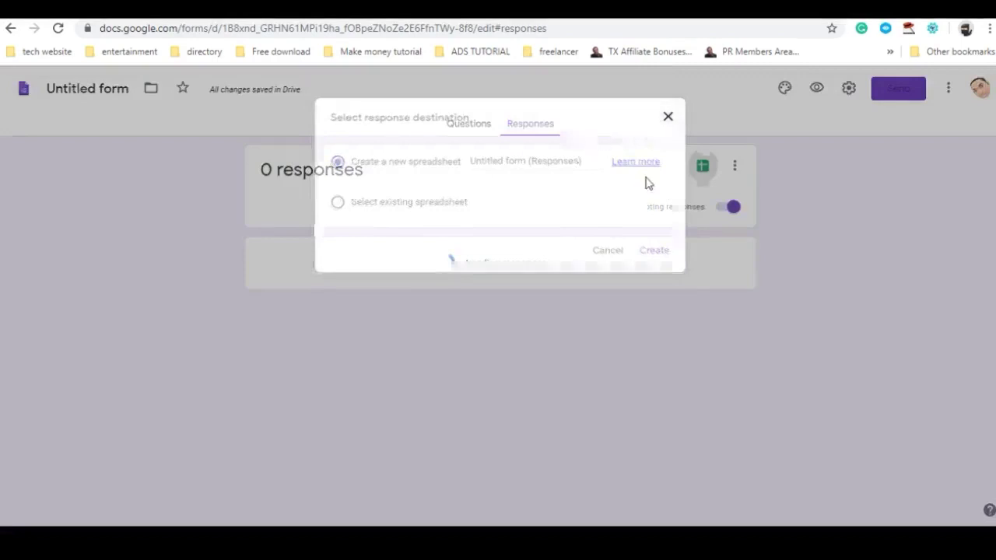
left_click(668, 116)
- Rename the untitled form file to match its title, "Get A Free PDf on How to Promote Your CB Product"
left_click(116, 88)
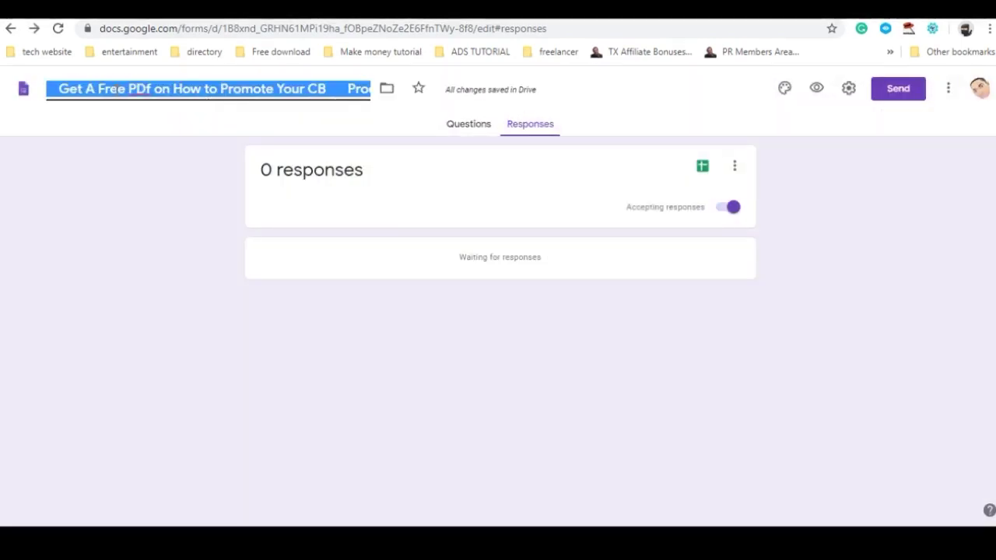
left_click(318, 148)
left_click(463, 129)
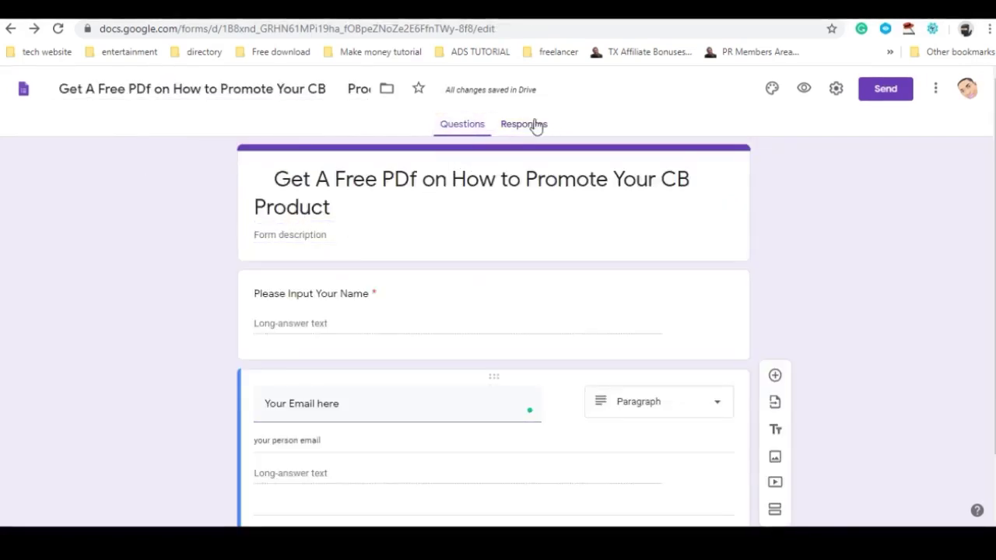
- Create a new spreadsheet named "clickbank Revolution 2020 list/lead" as the destination for the form's responses
left_click(534, 125)
left_click(701, 168)
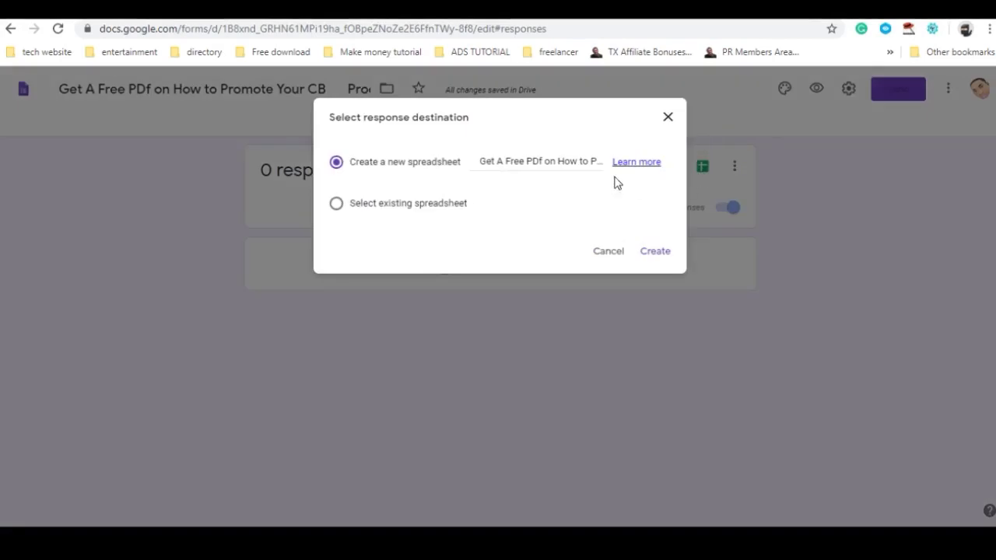
left_click_drag(474, 162, 632, 180)
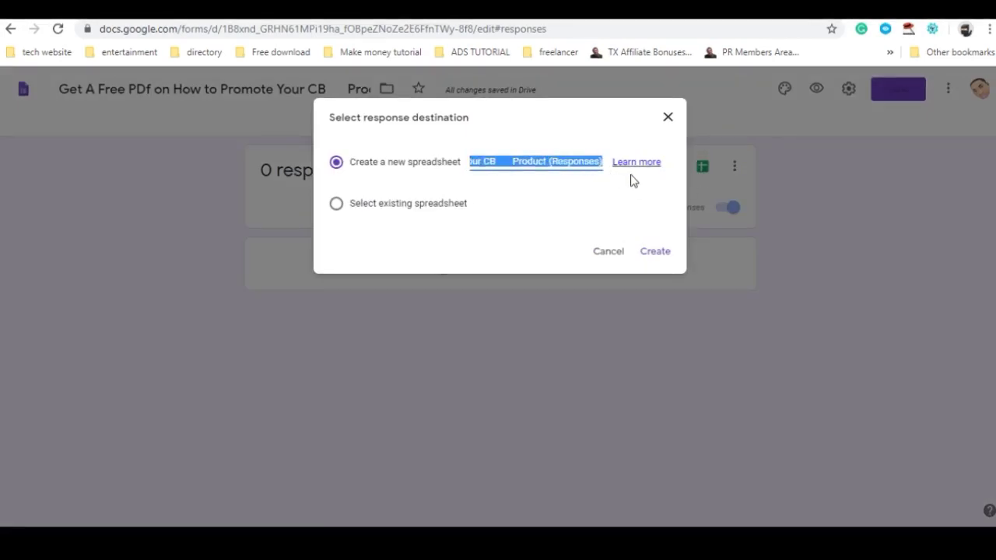
key("BackSpace")
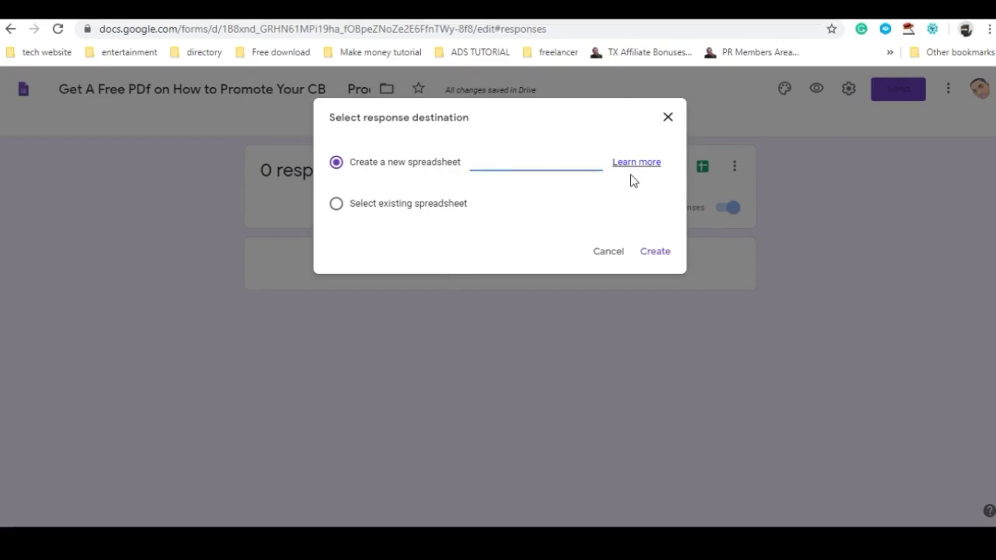
type("clcik")
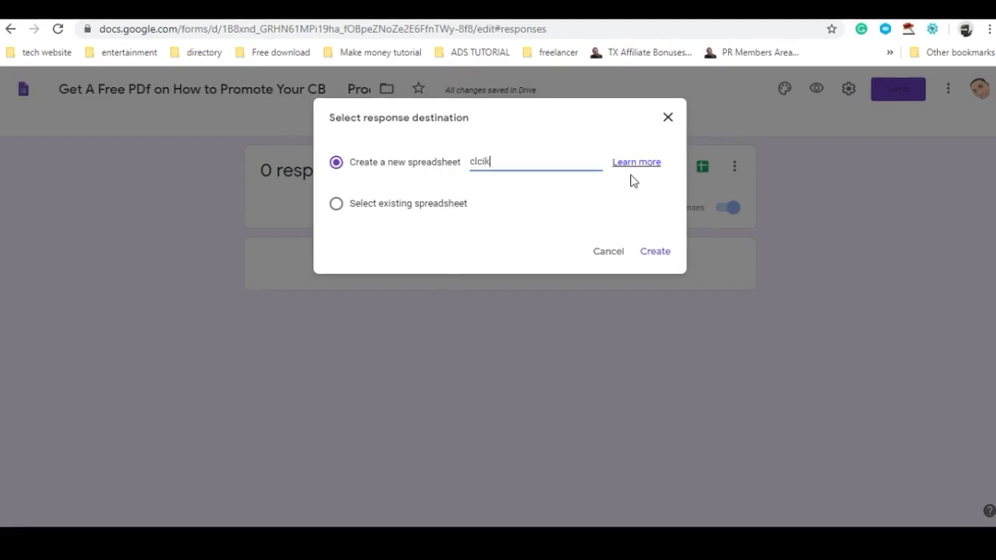
type("===")
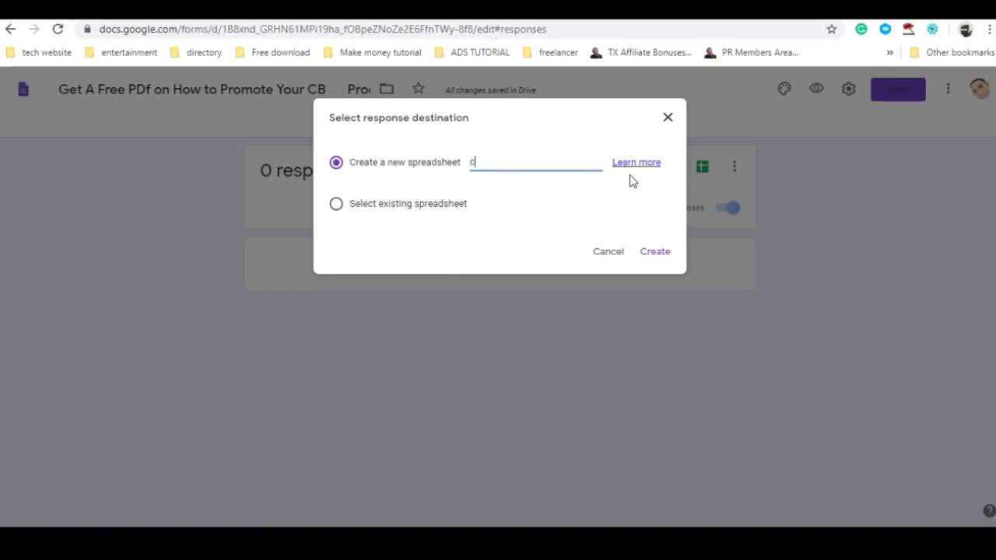
type("ix")
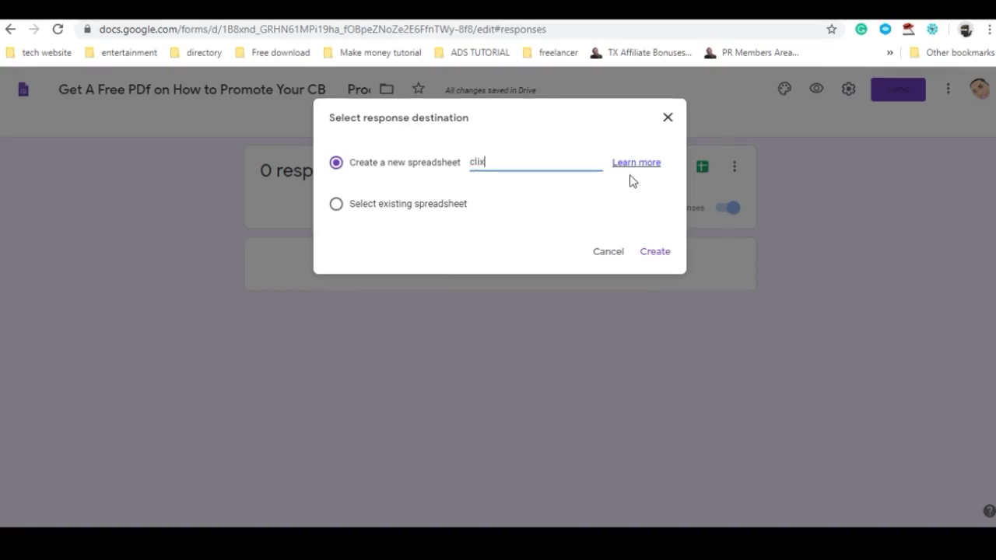
key("BackSpace")
type("ckbank ")
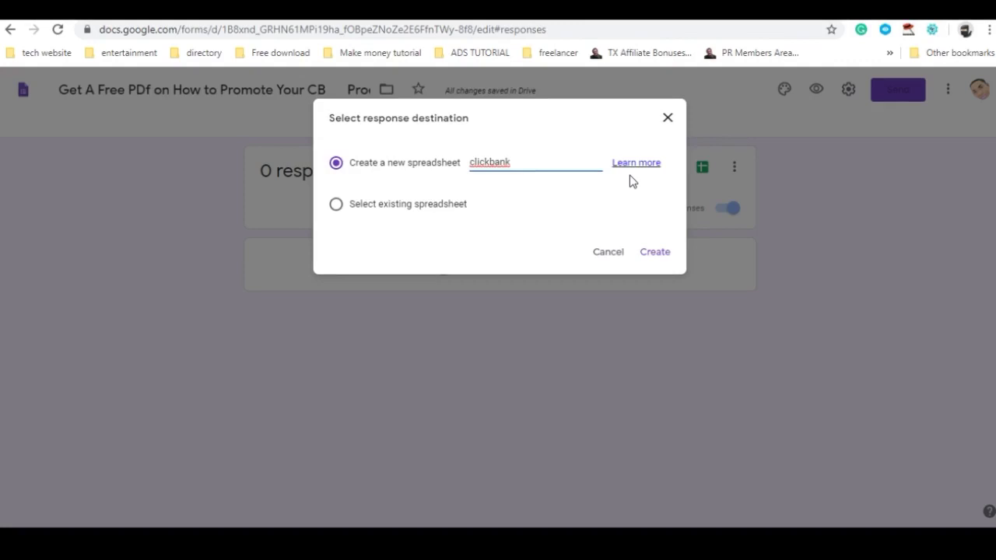
type("Re")
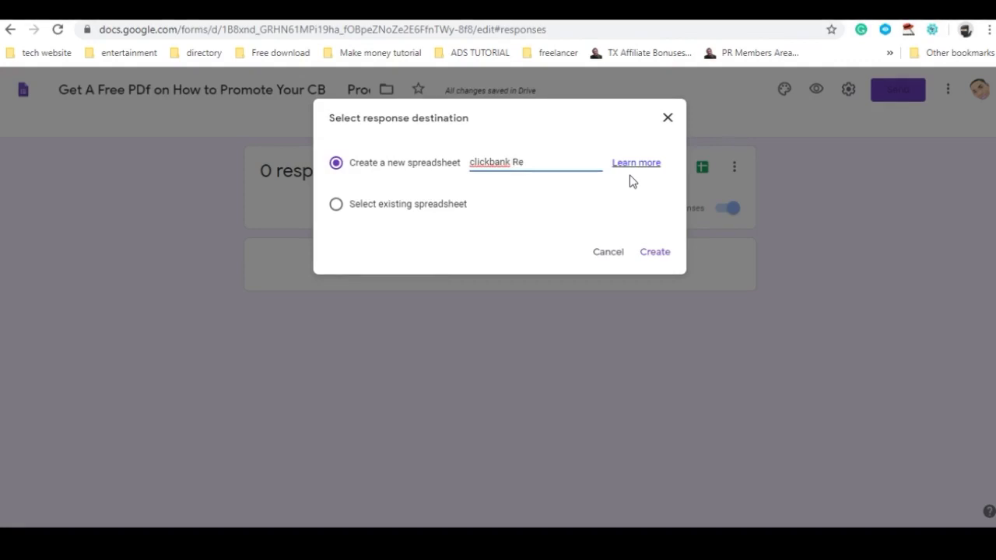
type("volution 2020 list")
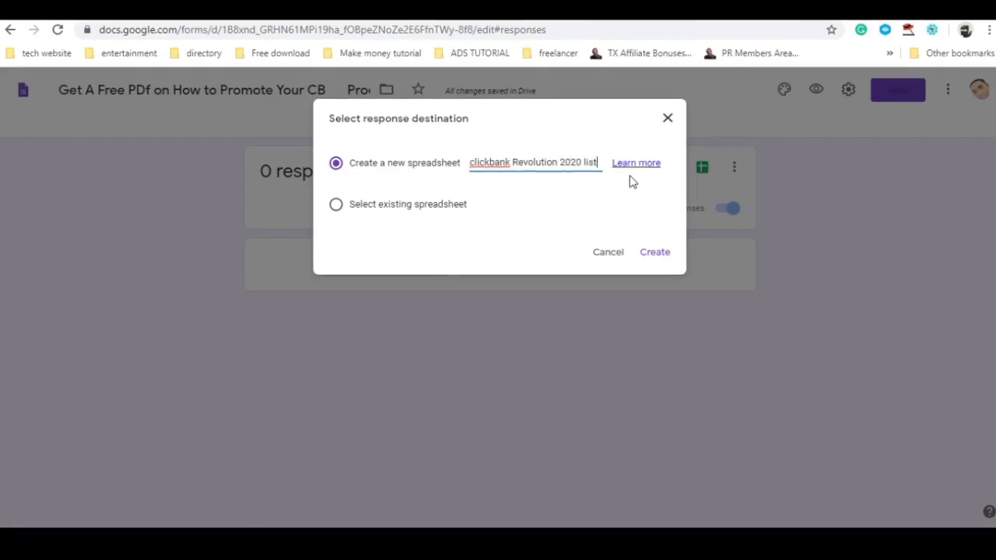
type("/lead")
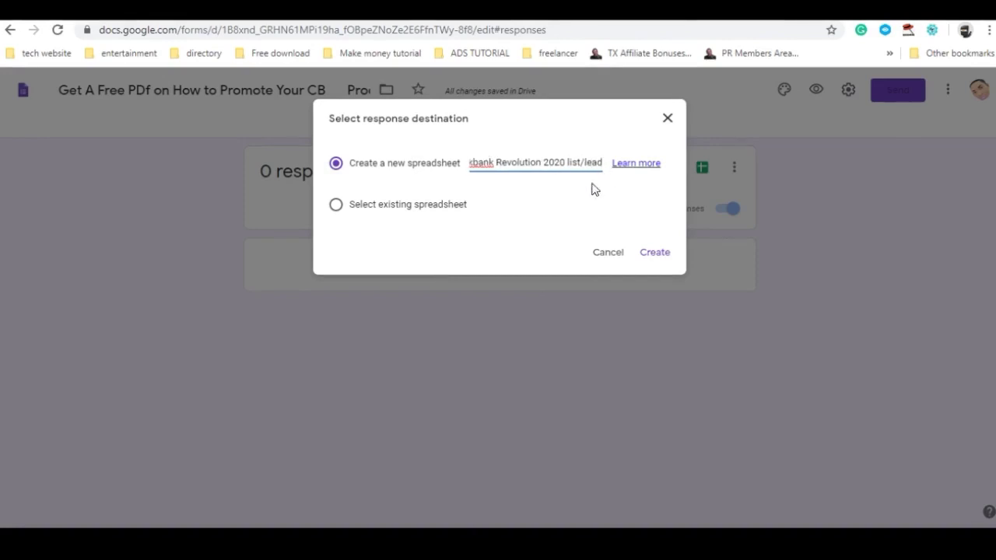
left_click(657, 253)
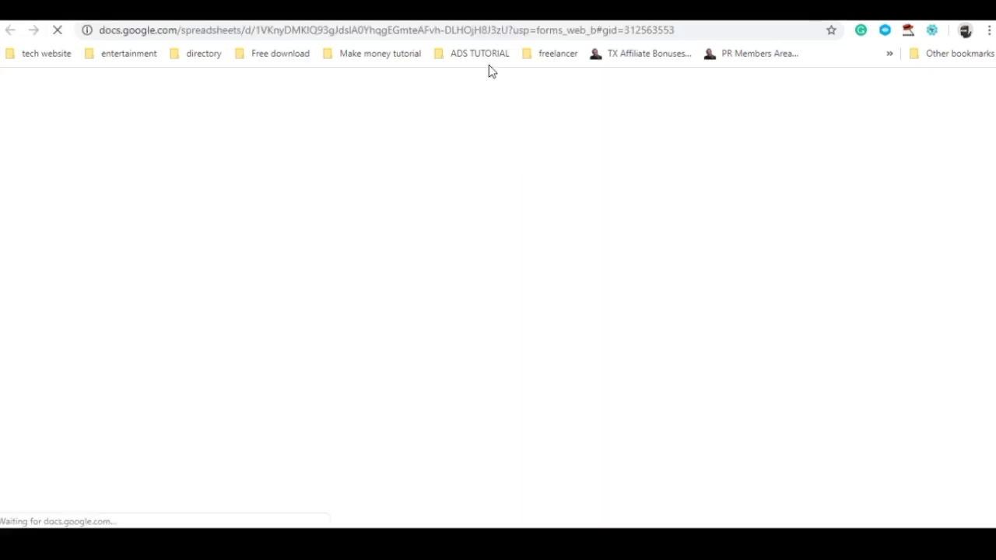
- Check the column headings in the linked response spreadsheet and return to the form
key("ctrl+shift+Tab")
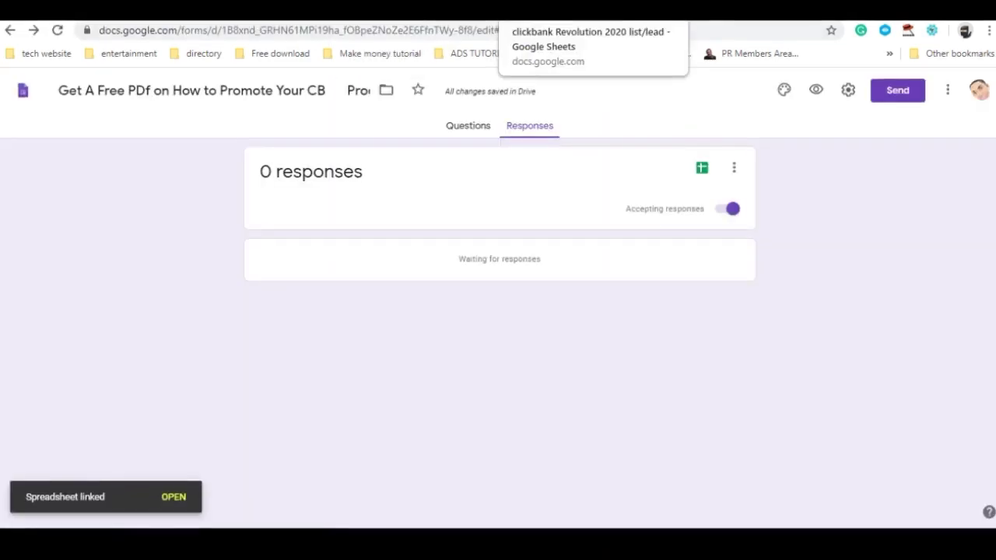
left_click(591, 10)
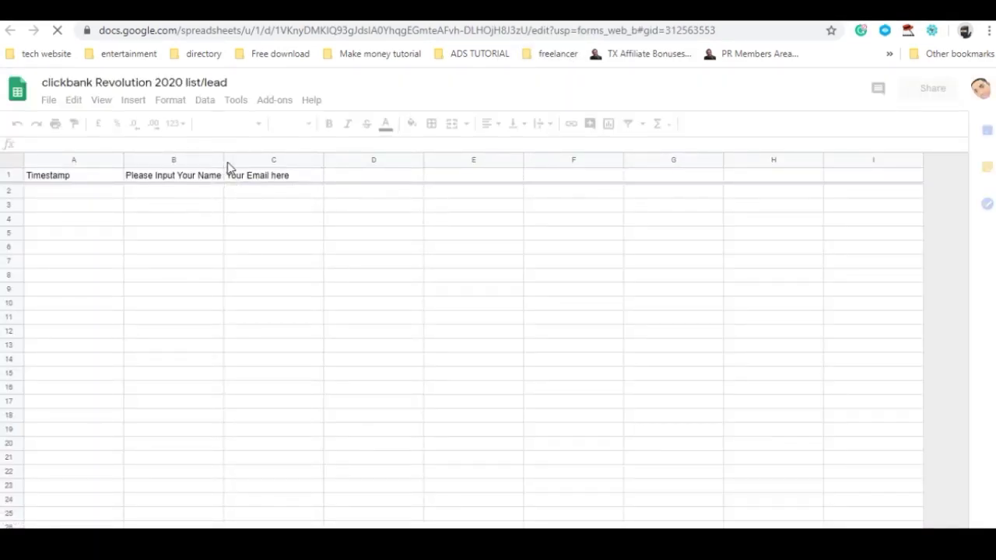
key("ctrl+shift+Tab")
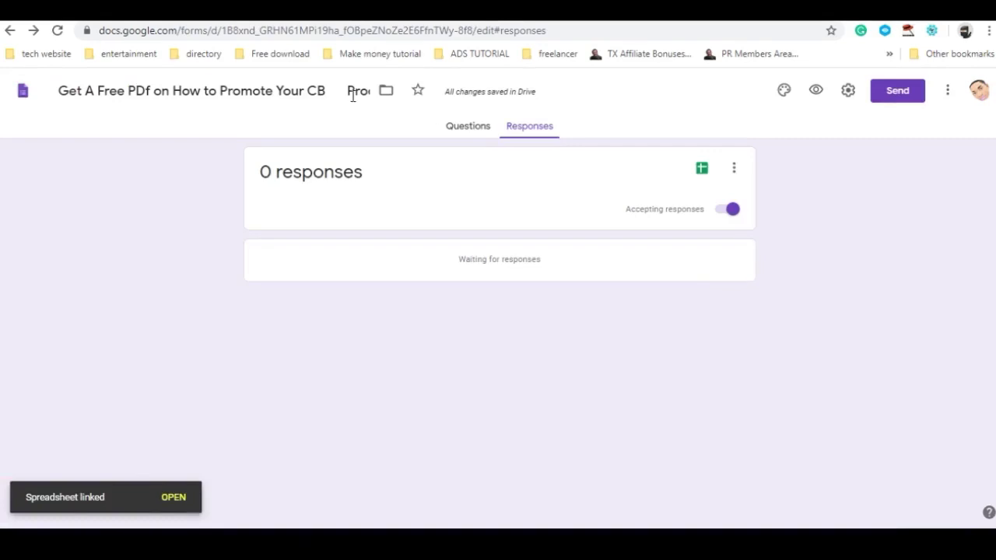
- Review the form's questions and compare them with the column headings in the linked response spreadsheet
left_click(465, 126)
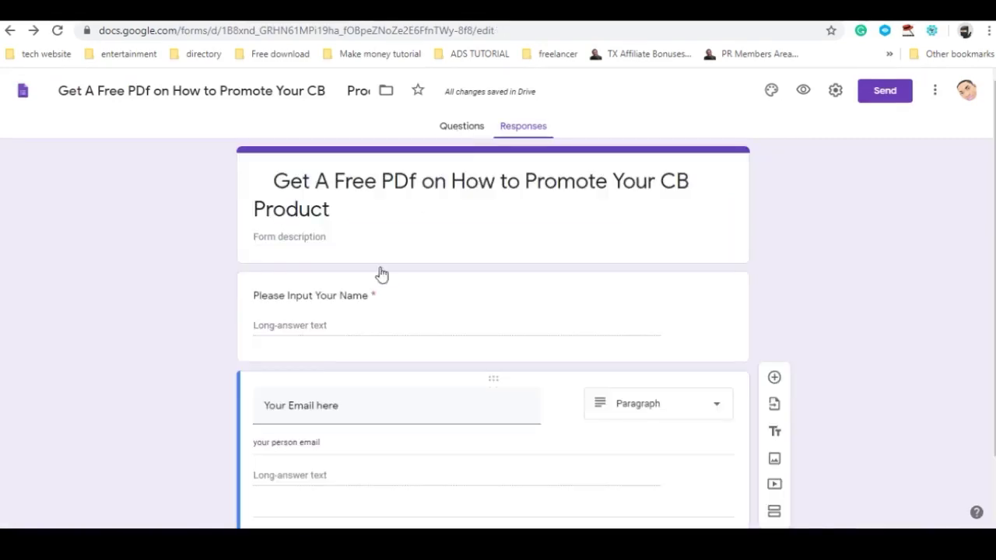
scroll(309, 330, "down", 1)
key("ctrl+Tab")
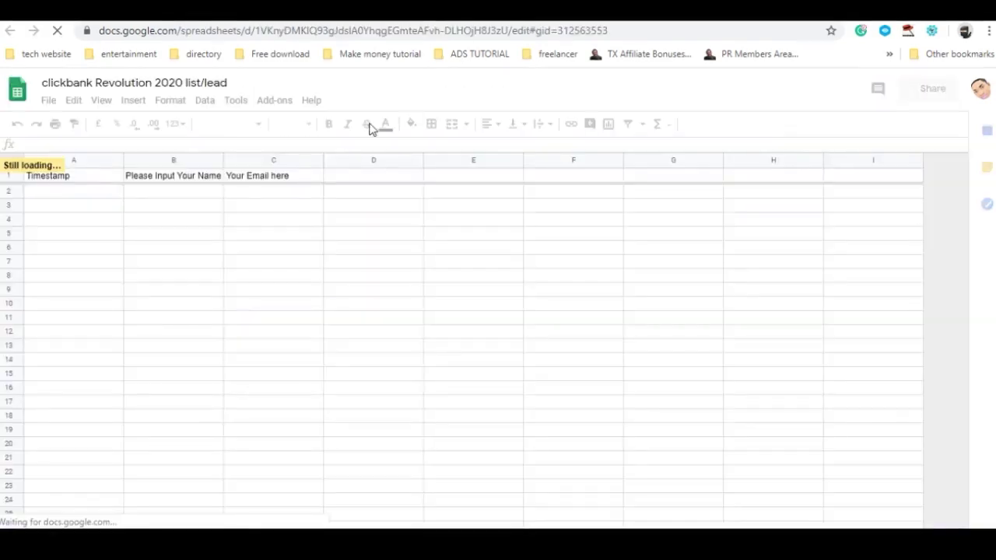
key("ctrl+shift+Tab")
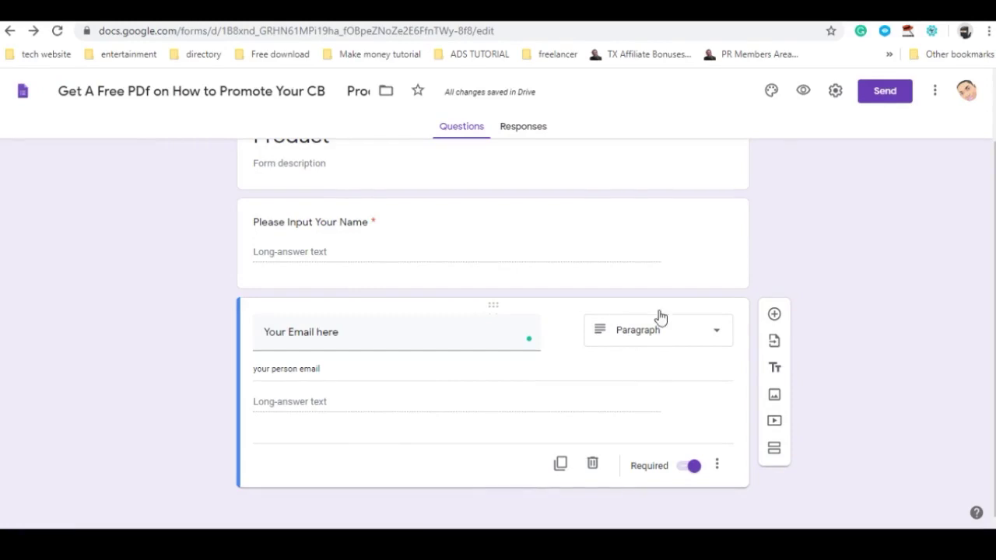
- Add a required Paragraph question titled "Input Your Country" below the email question
left_click(775, 316)
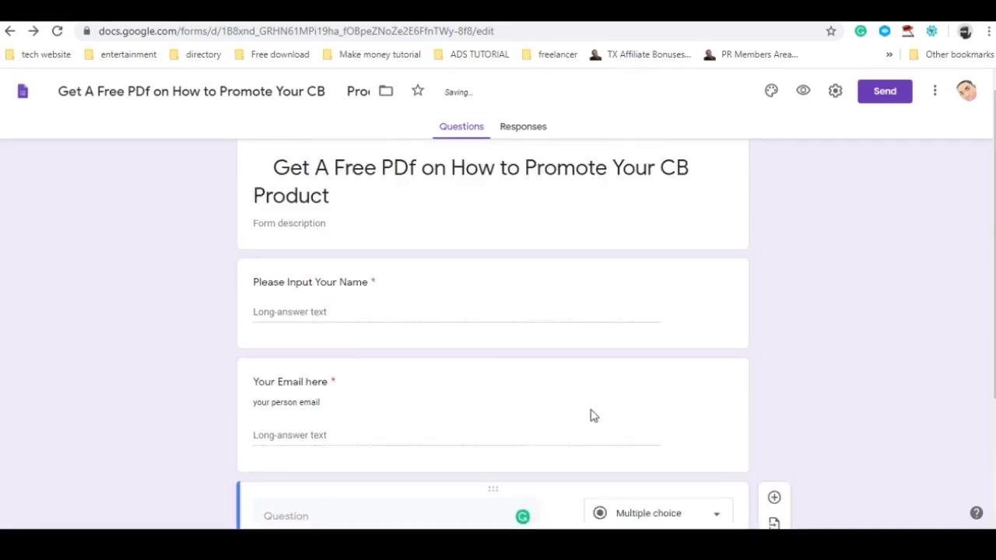
left_click(638, 344)
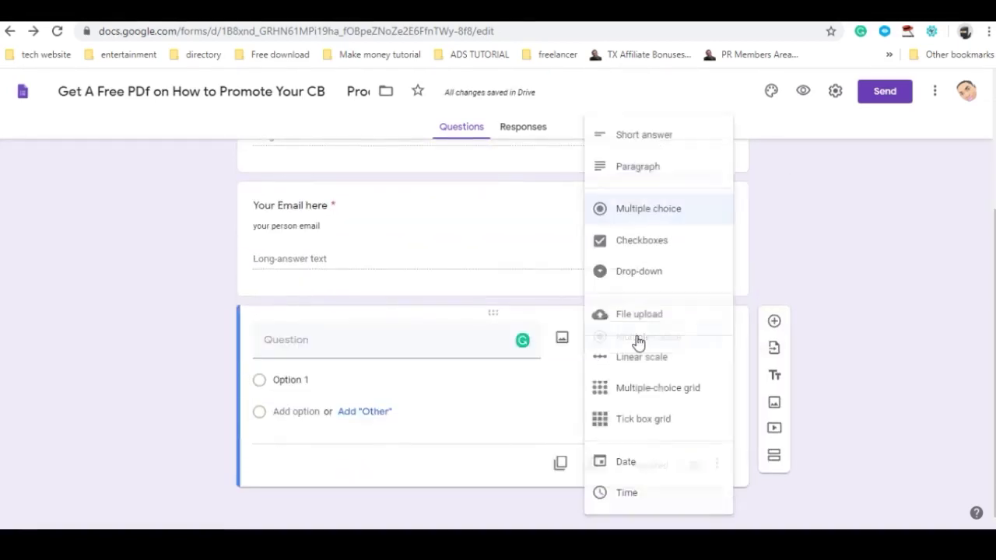
left_click(648, 167)
left_click(362, 377)
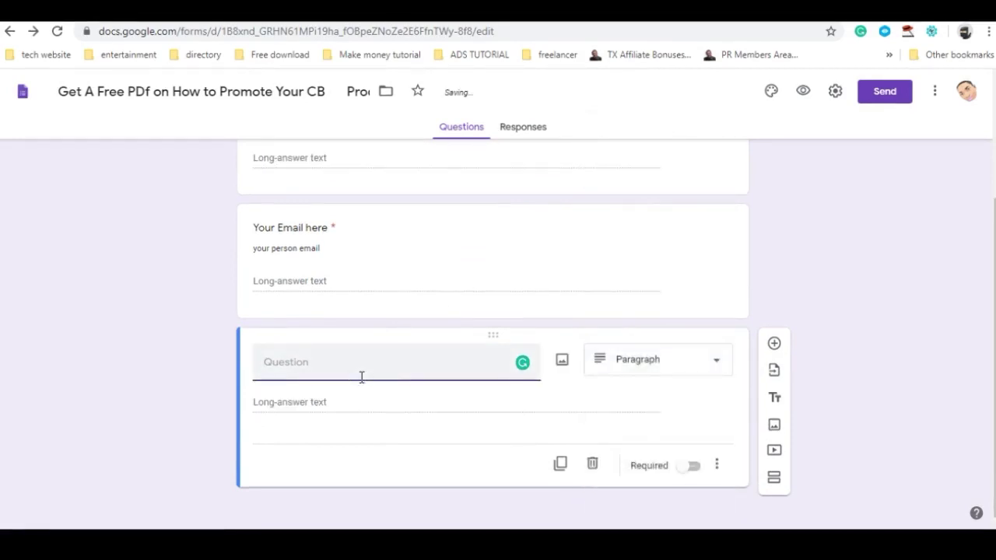
type("Inp")
type("uy")
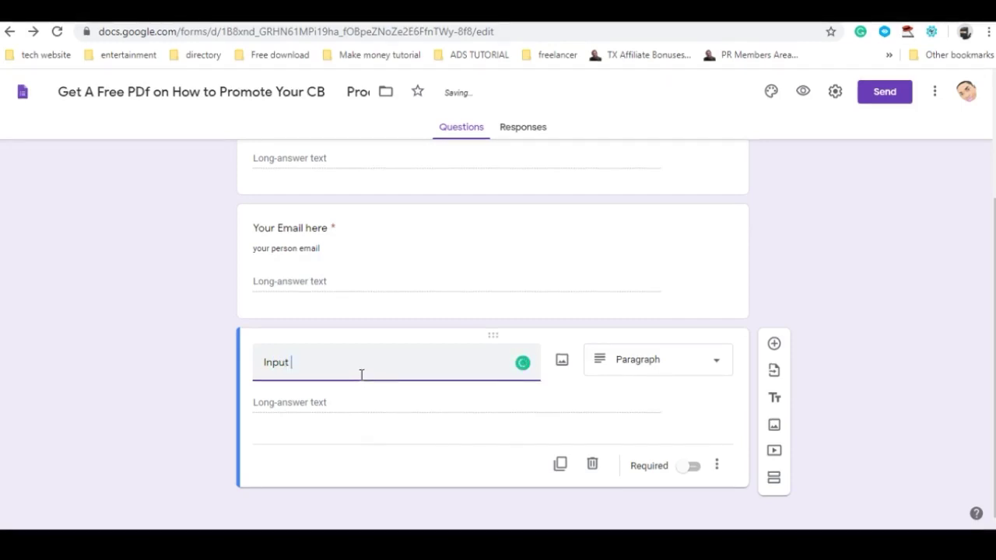
type("t Your Coun")
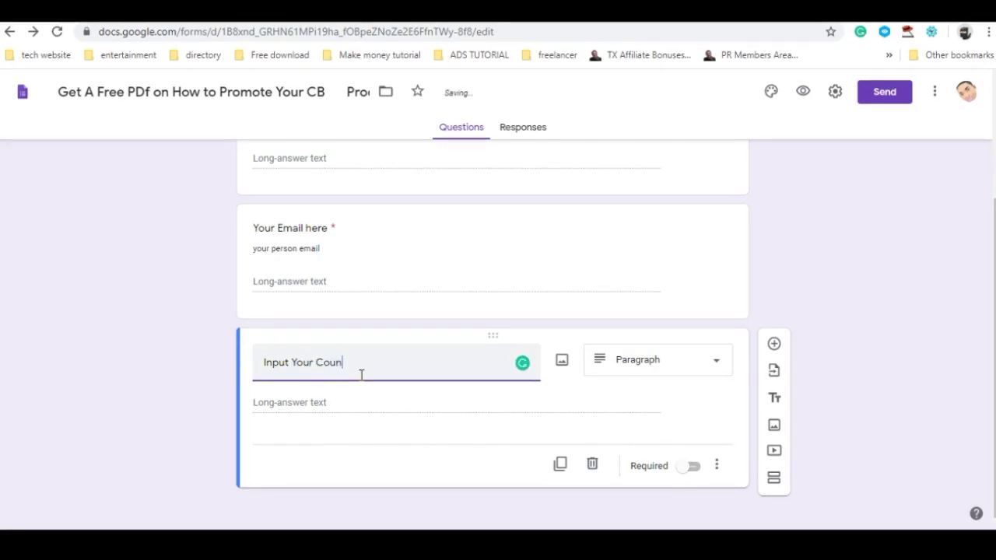
type("try")
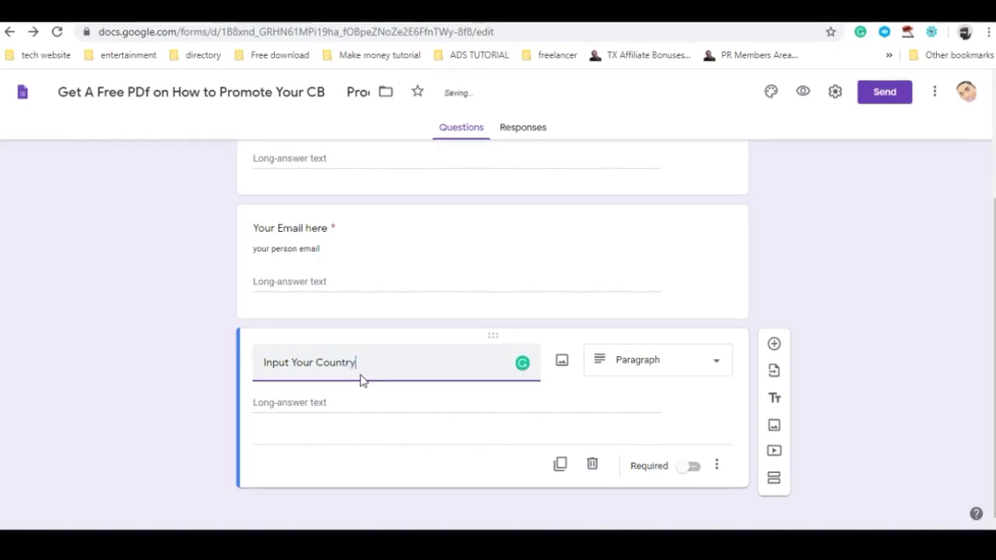
left_click(693, 469)
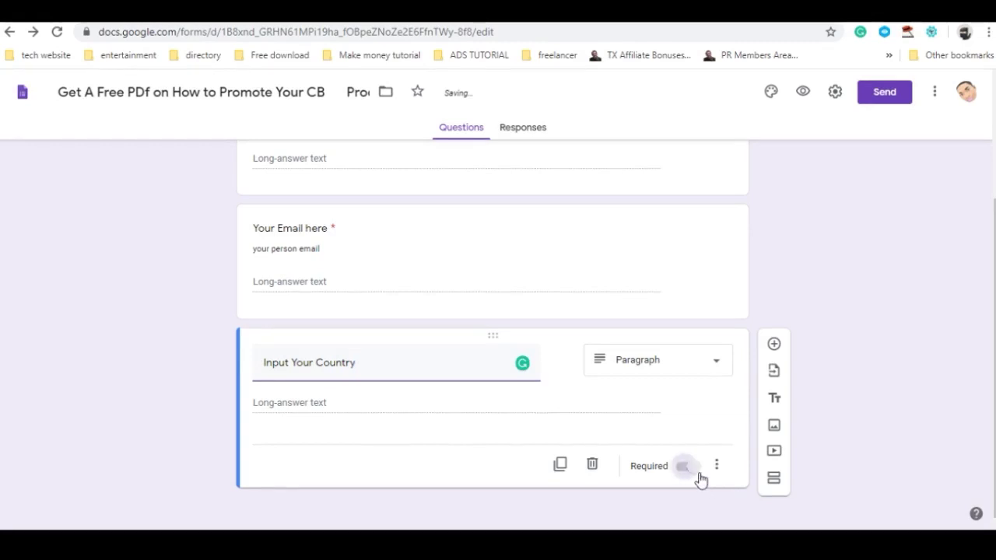
- Turn on Collect email addresses in the form's general settings and save the change
scroll(901, 362, "up", 3)
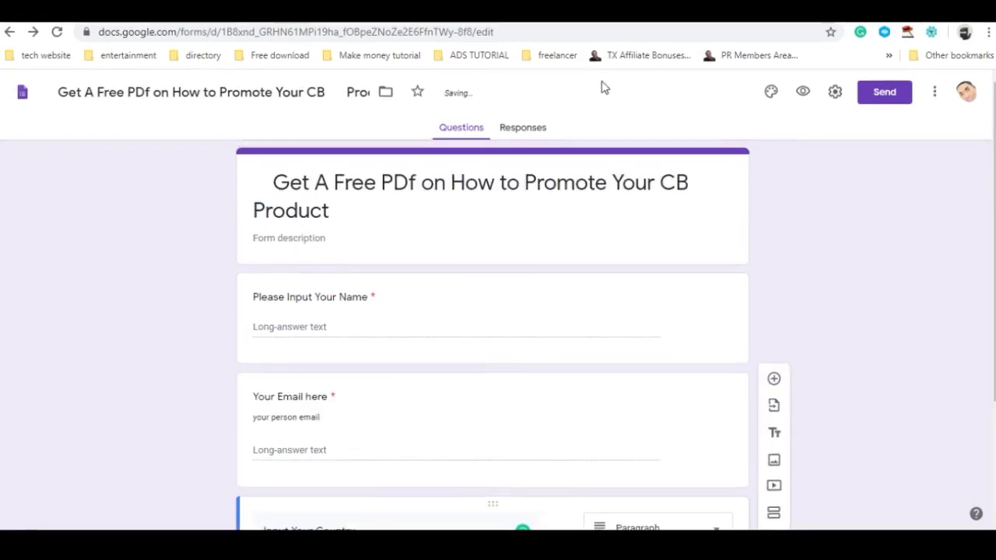
left_click(534, 129)
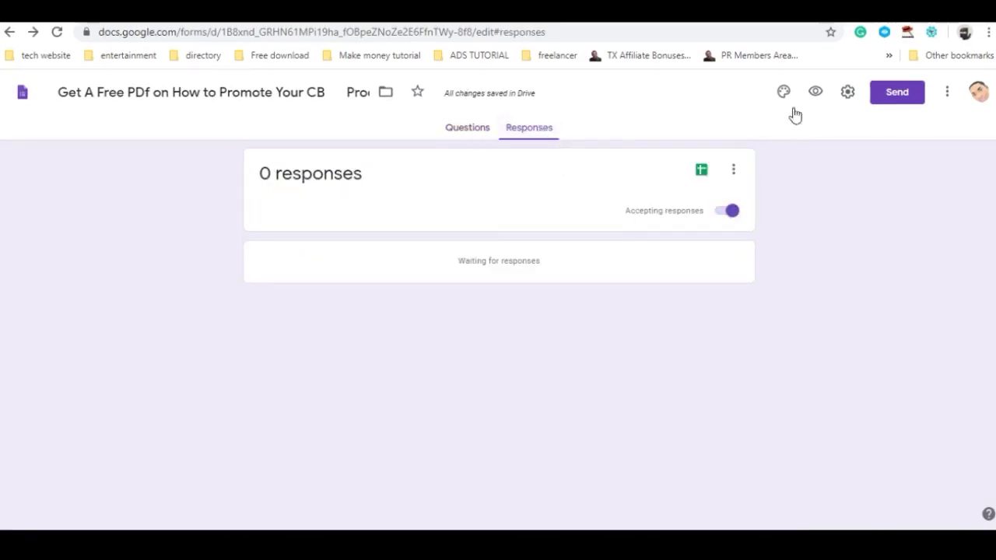
left_click(733, 169)
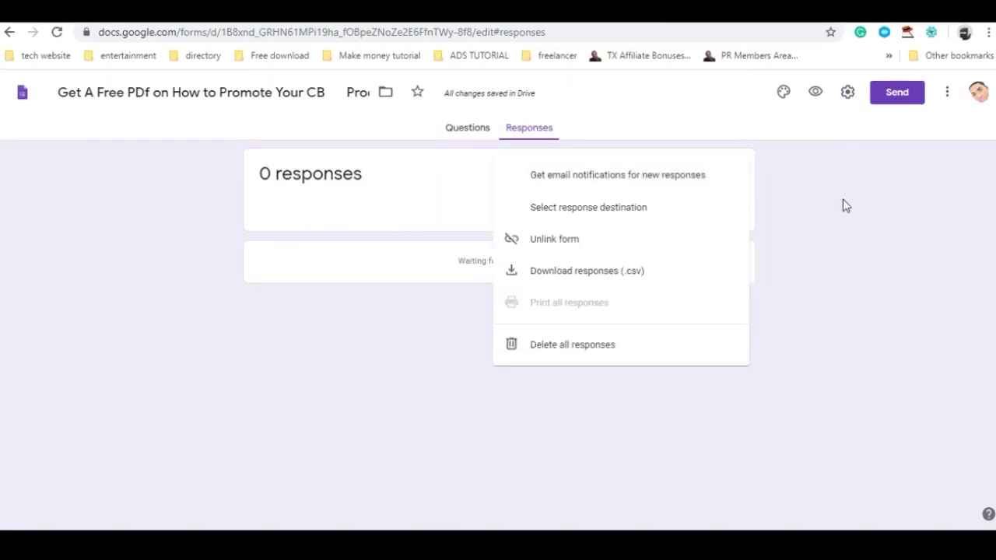
left_click(845, 171)
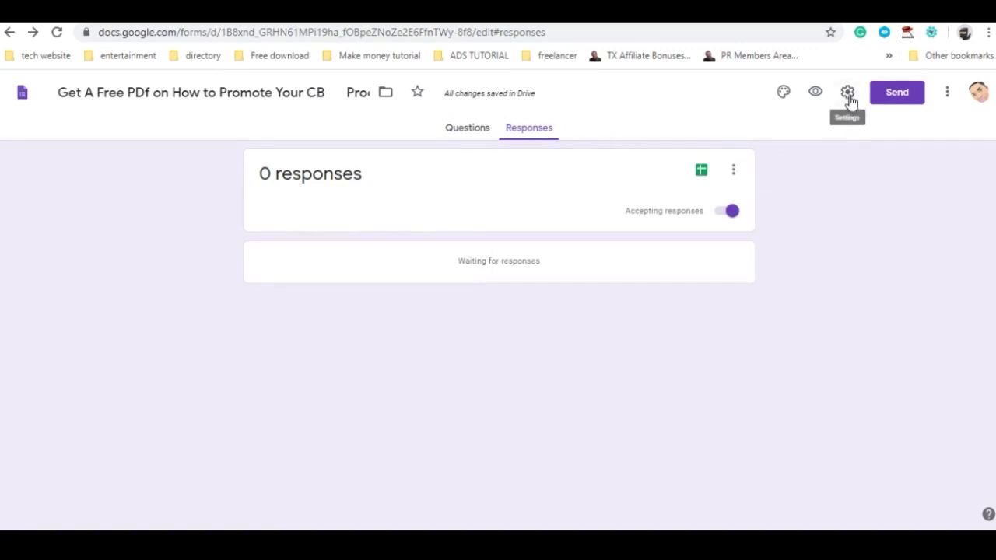
left_click(847, 92)
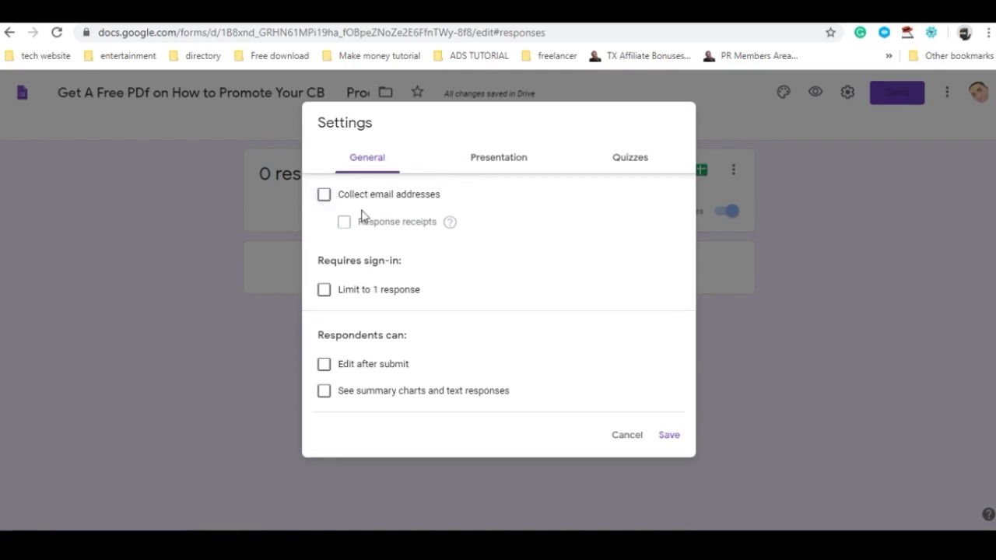
left_click(323, 196)
left_click(678, 441)
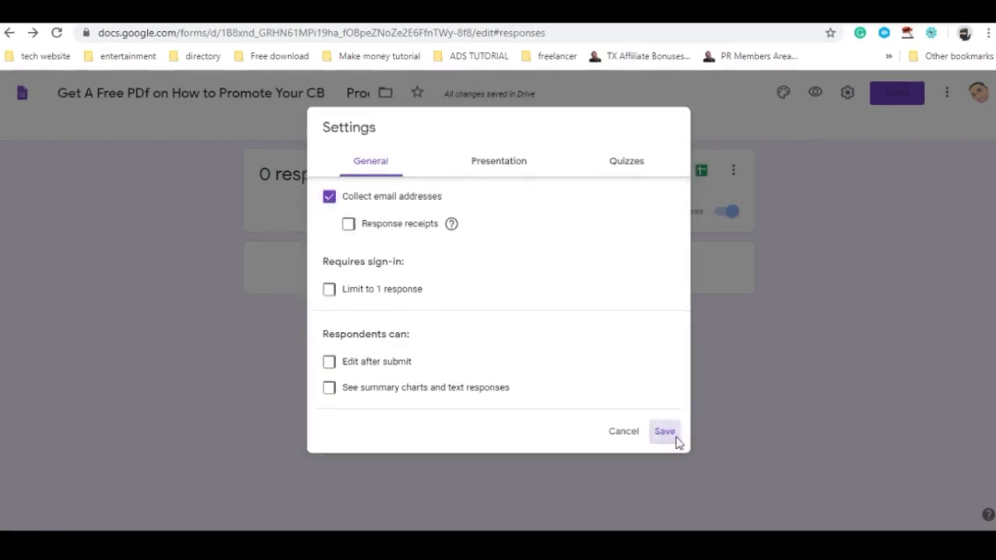
- Delete the "Your Email here" question from the form and look over the remaining questions
left_click(472, 136)
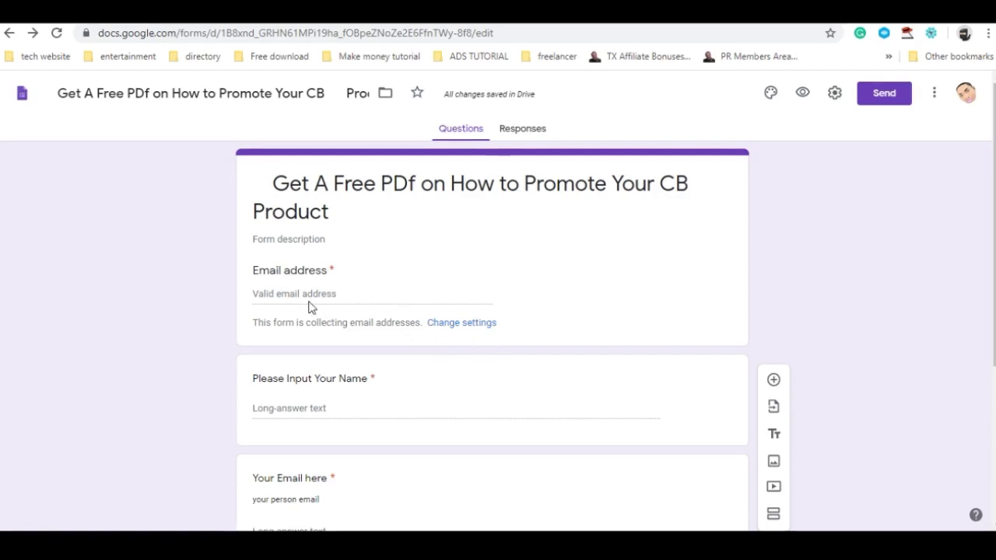
scroll(311, 306, "down", 2)
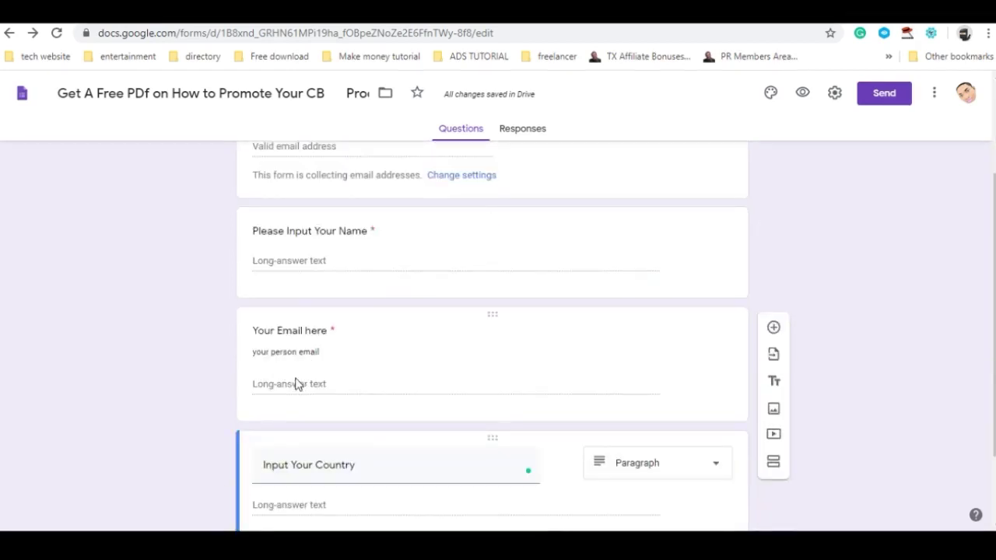
left_click(720, 350)
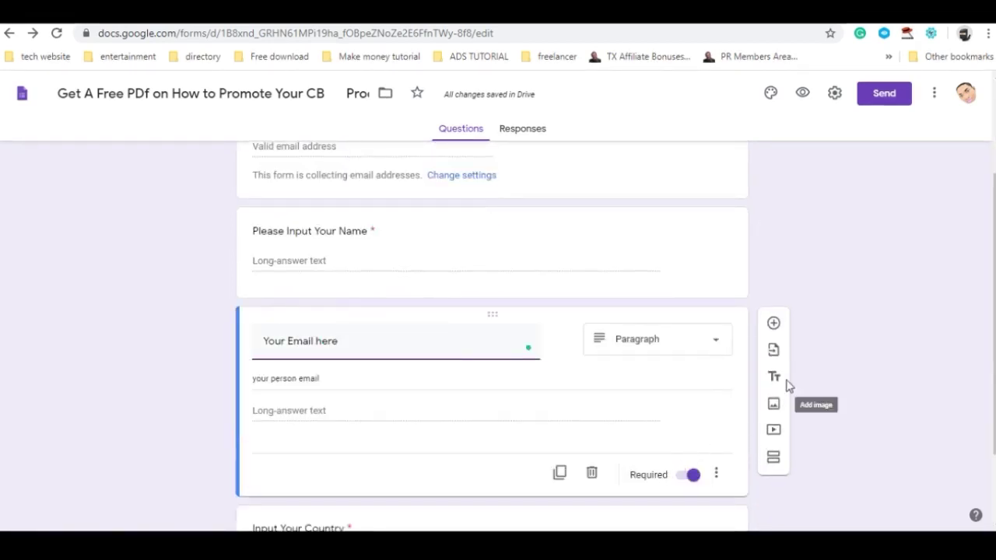
left_click(591, 473)
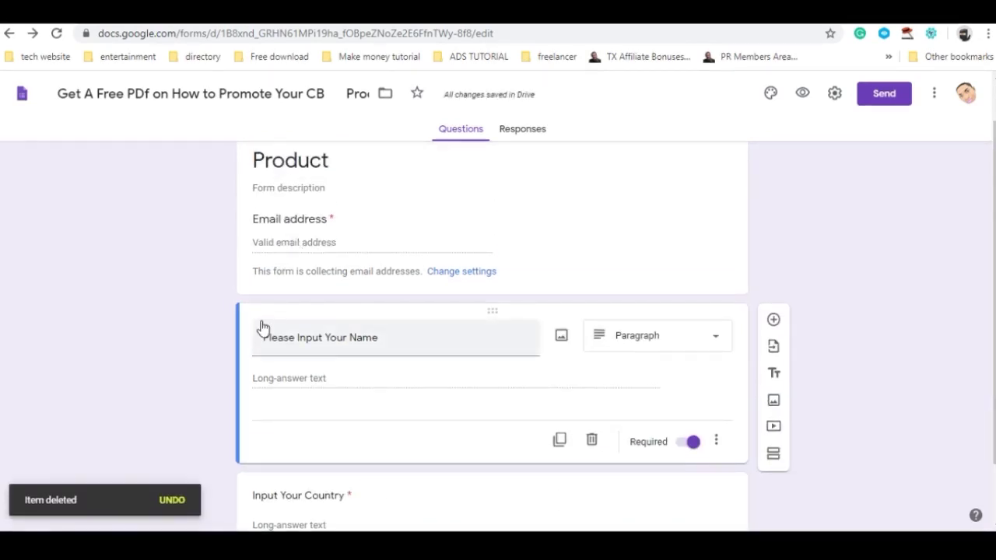
scroll(272, 350, "up", 1)
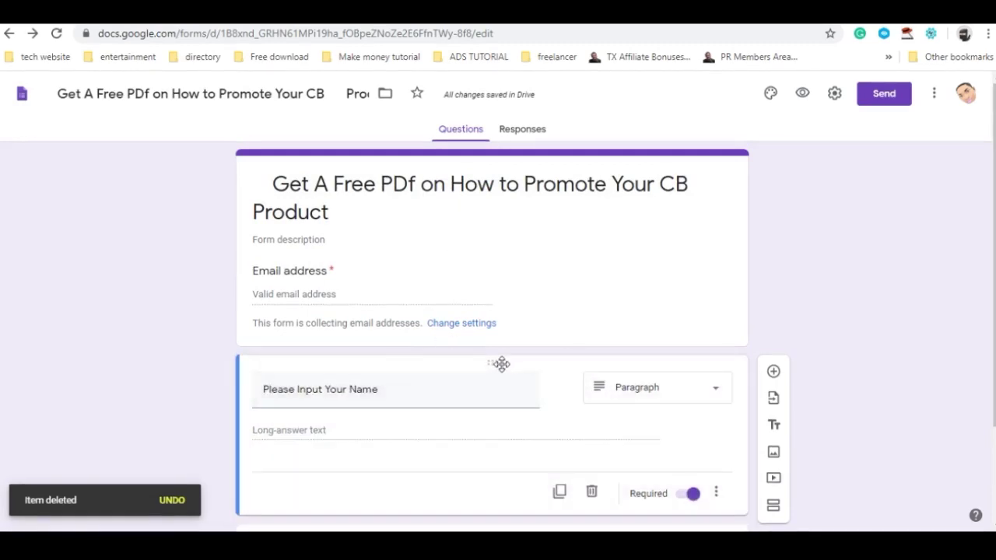
scroll(318, 229, "down", 2)
scroll(345, 287, "up", 1)
scroll(366, 373, "down", 1)
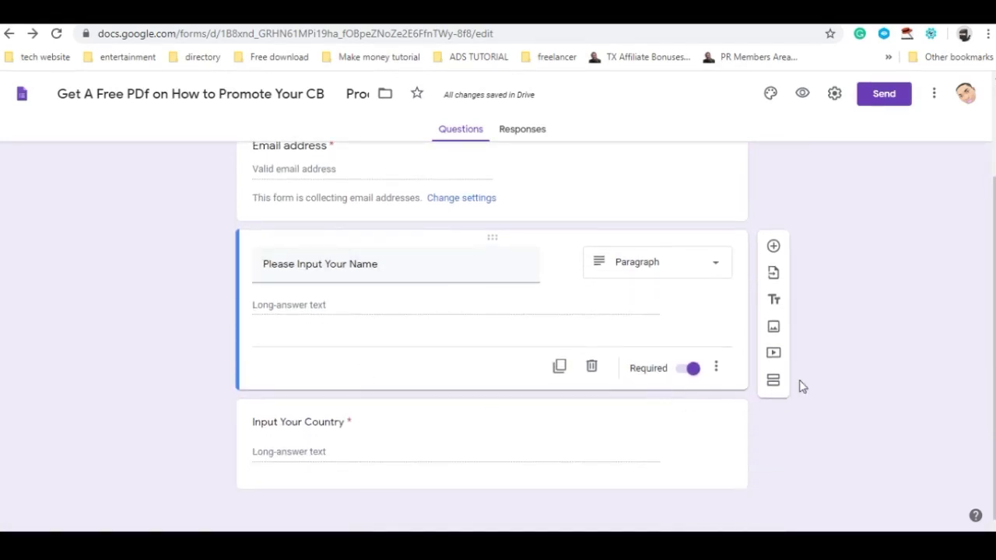
- Enter "Thank for optin here is your link ." as the confirmation message in the form's presentation settings
scroll(689, 289, "up", 2)
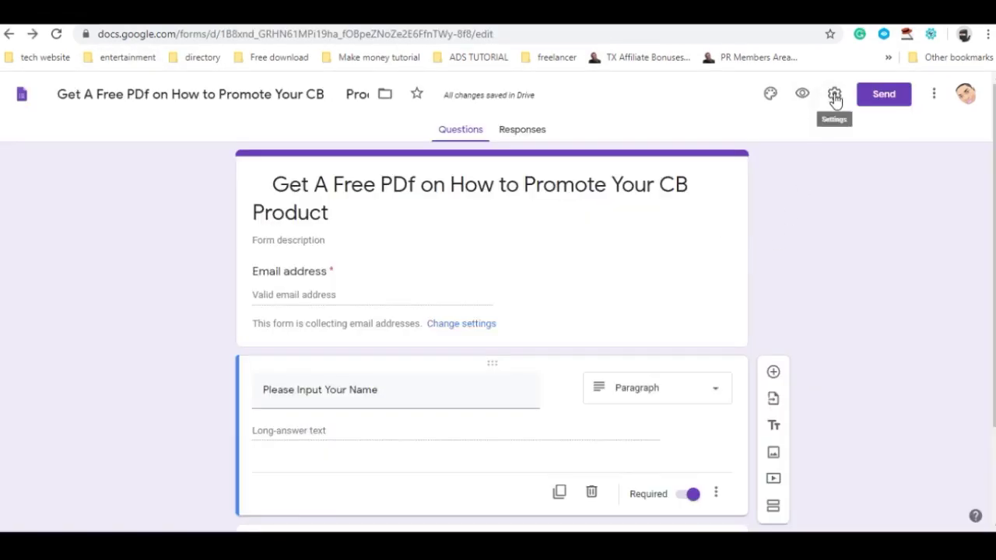
left_click(834, 94)
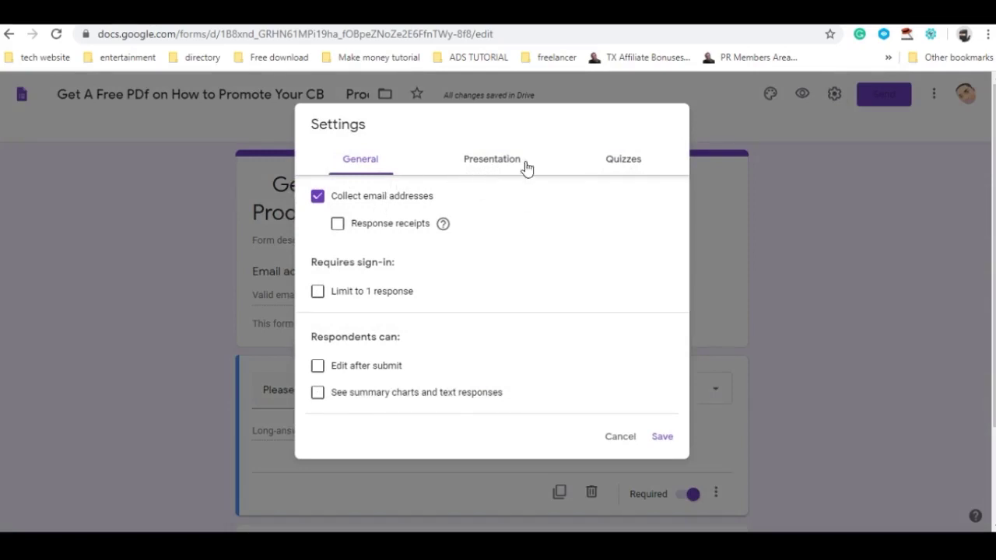
left_click(520, 162)
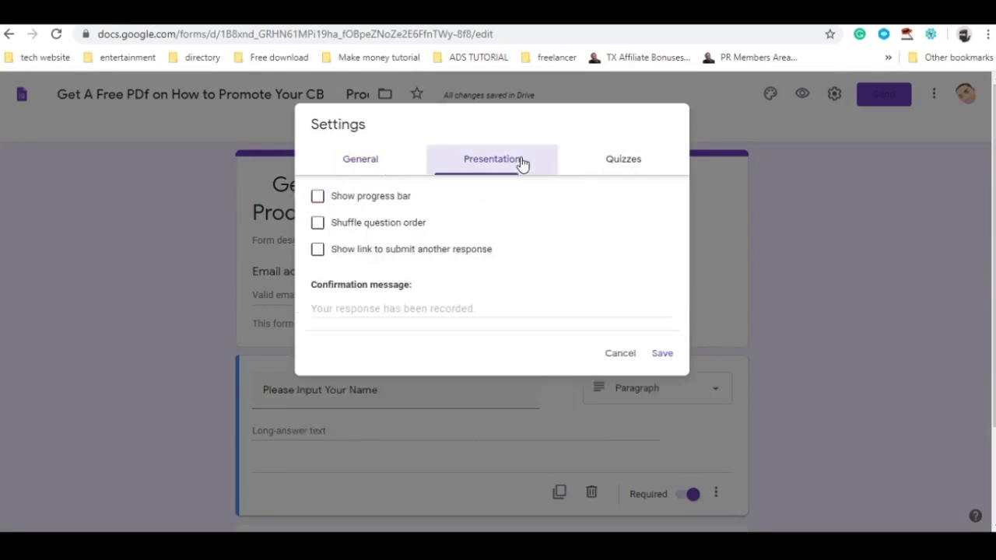
left_click(347, 307)
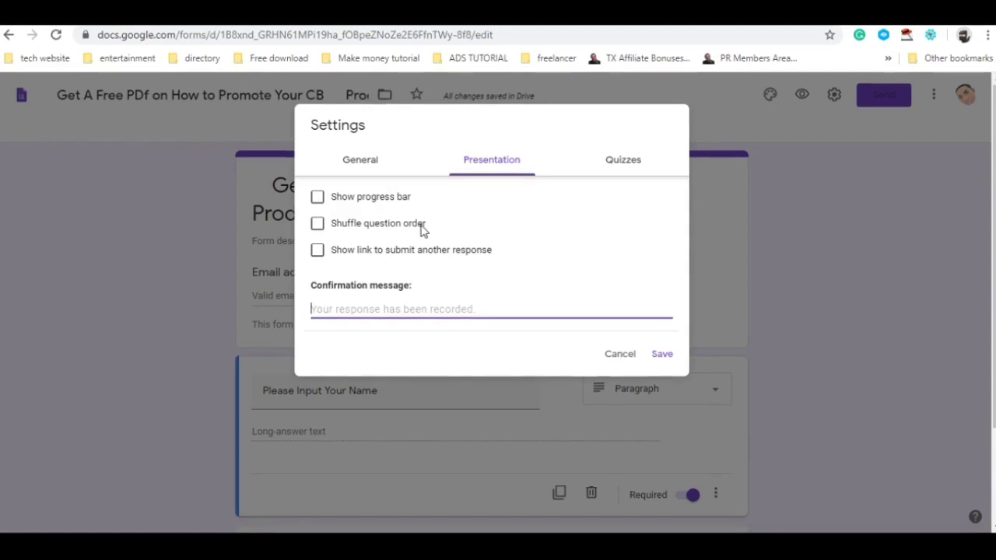
type("Thank for")
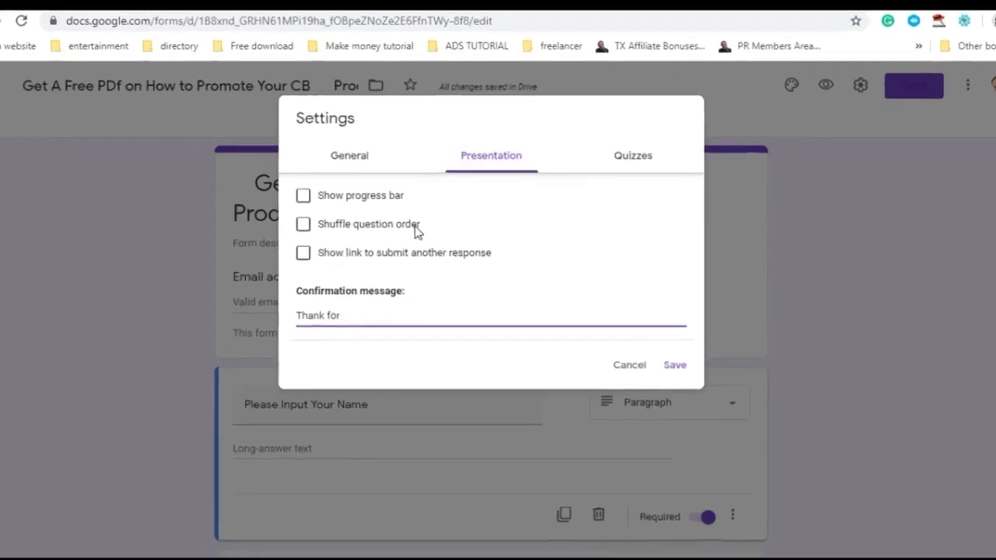
type(" optin ")
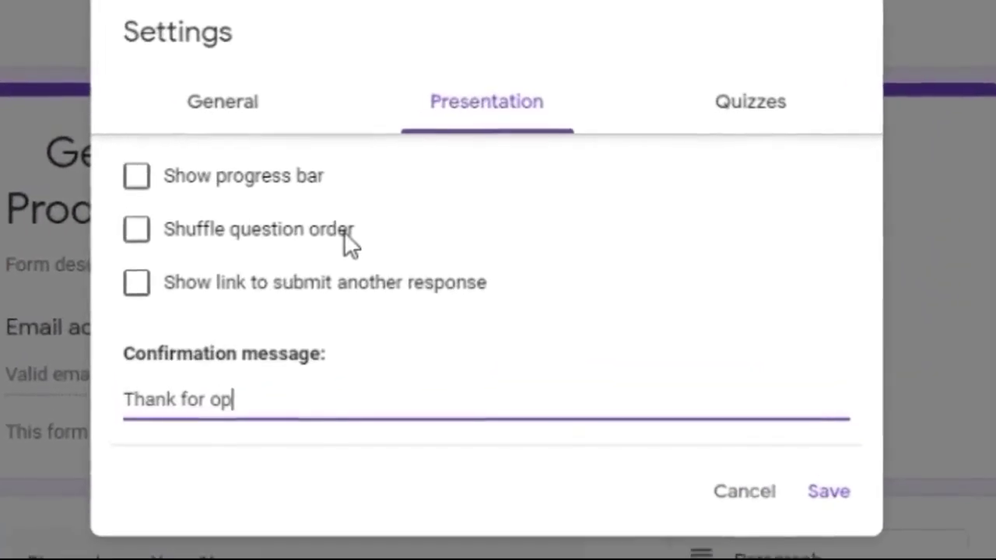
type("here is ")
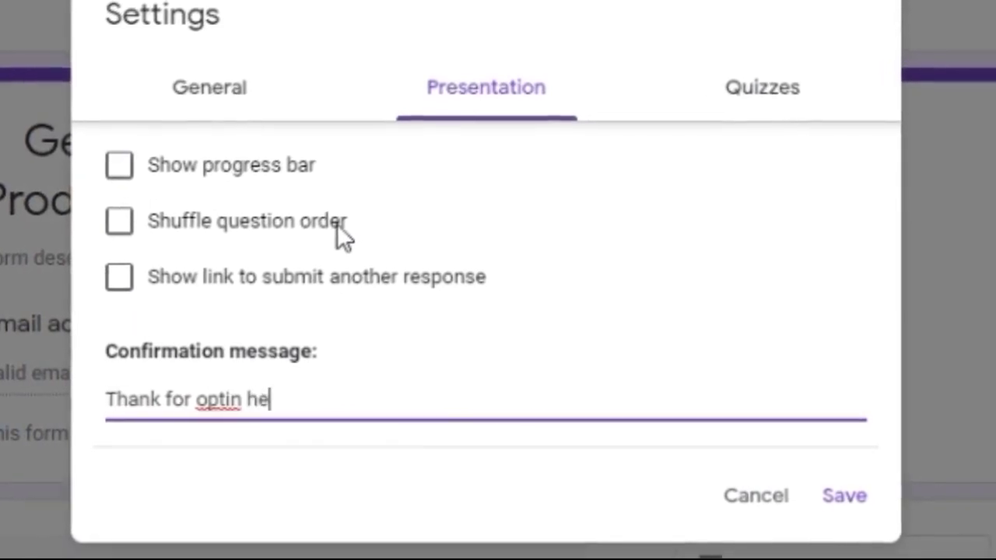
type("your l")
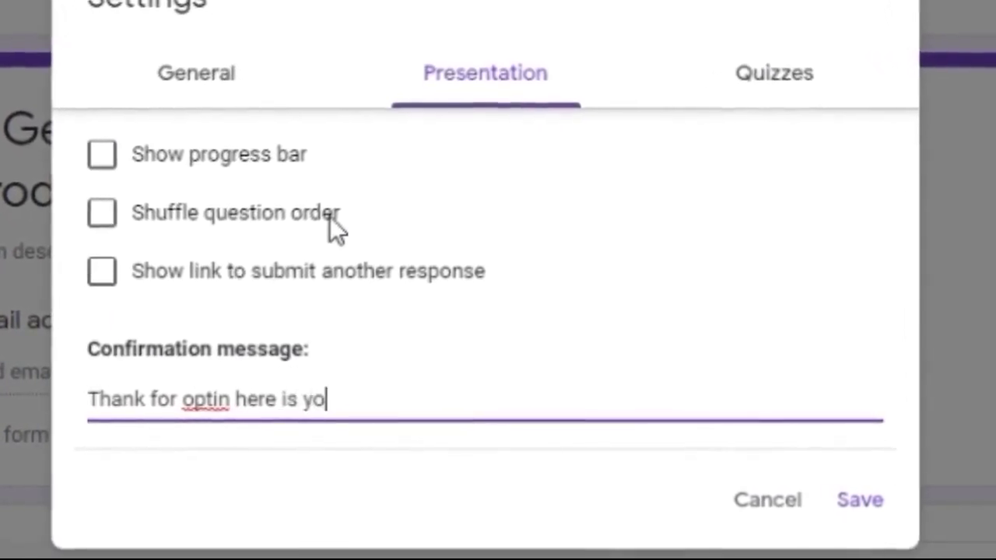
type("ink ")
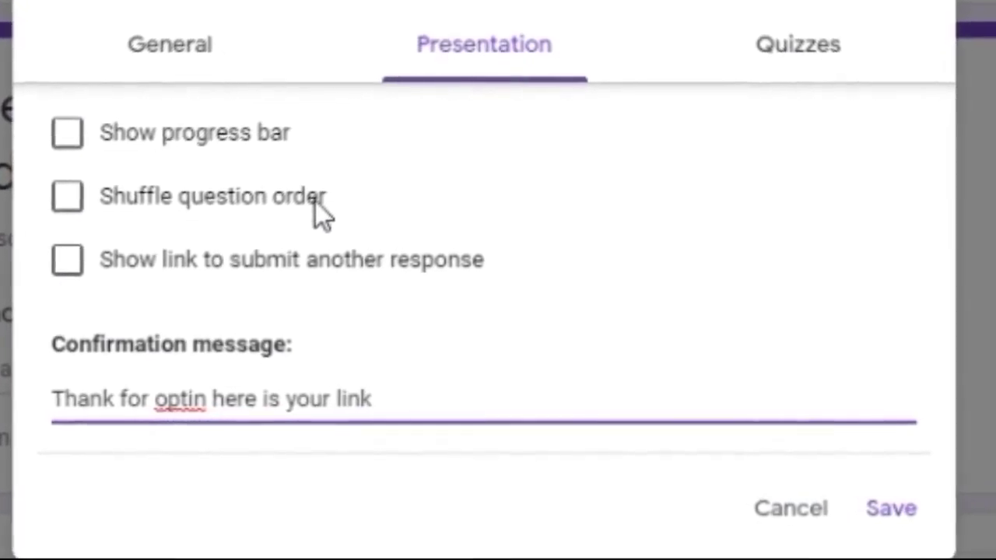
type(".")
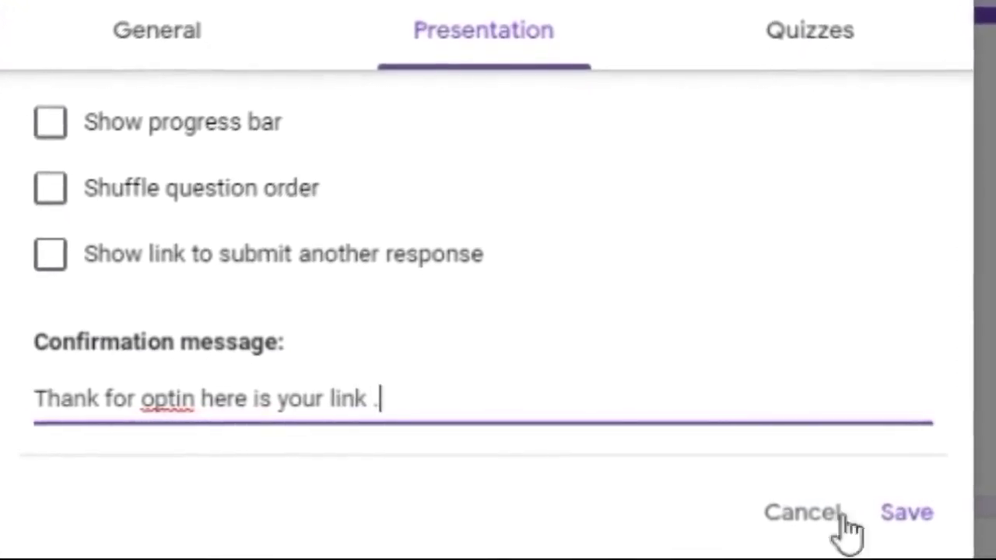
- Append "manychat.com" to the end of the form's confirmation message
left_click(193, 15)
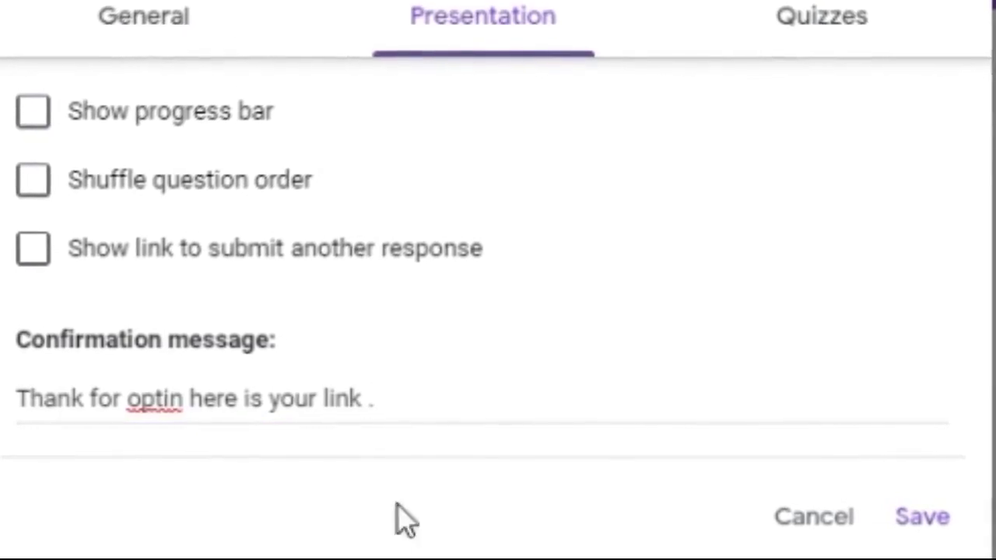
left_click(497, 408)
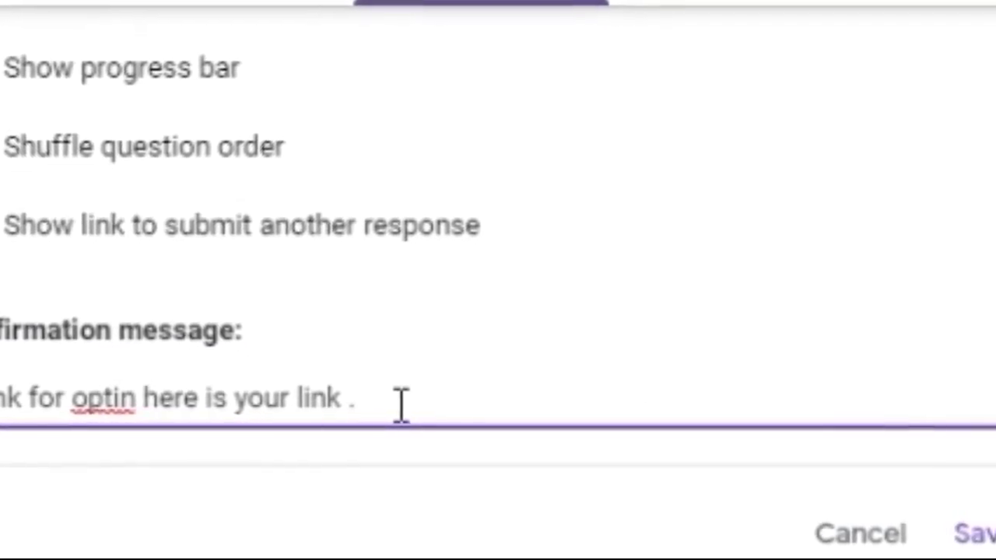
type("manychat")
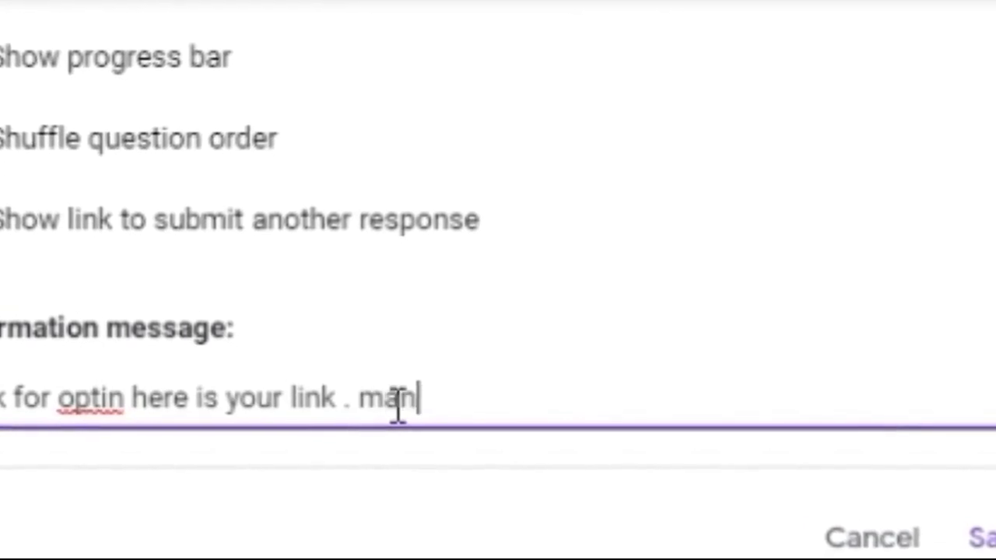
type(".com")
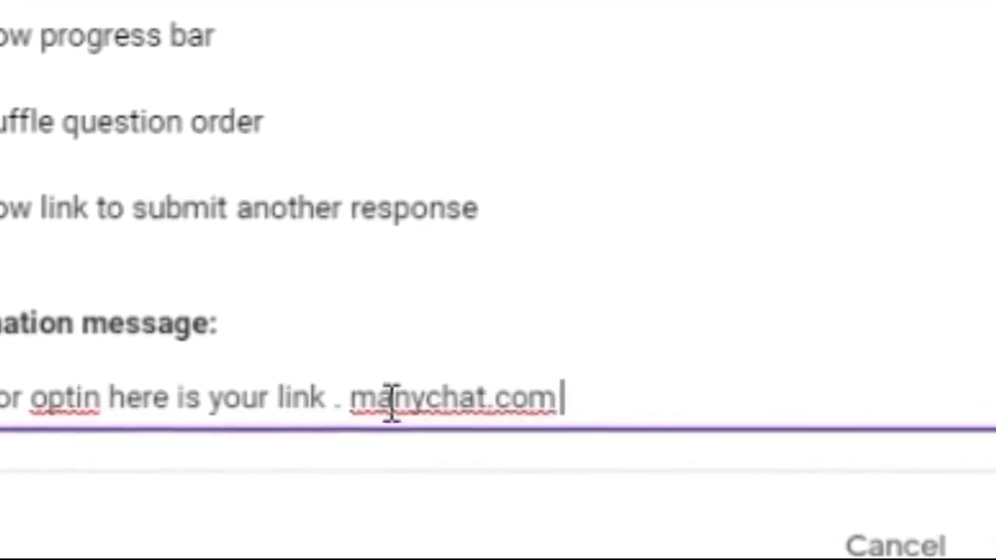
- Insert "to get your free pdf" after "here is your link" in the confirmation message
left_click(318, 397)
type("to get you")
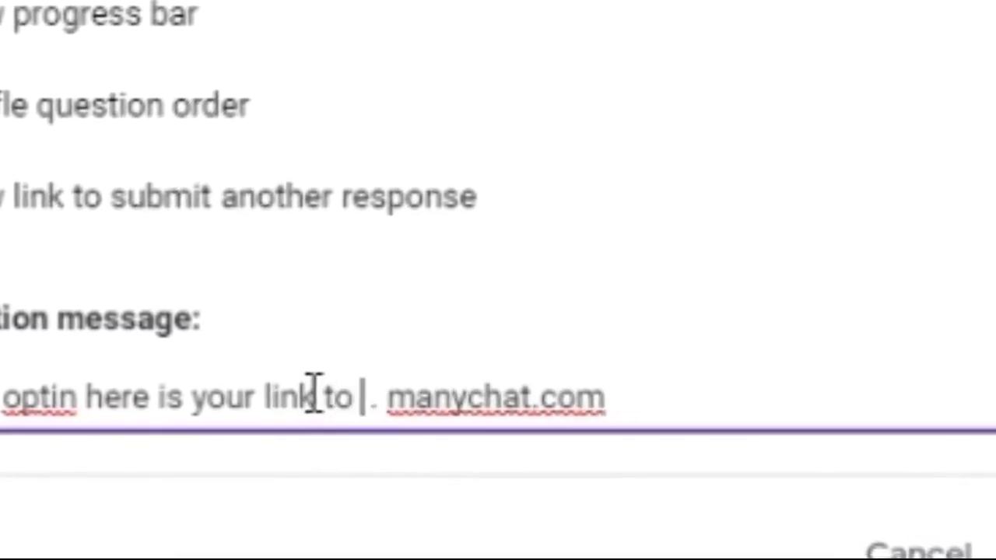
type("r free ")
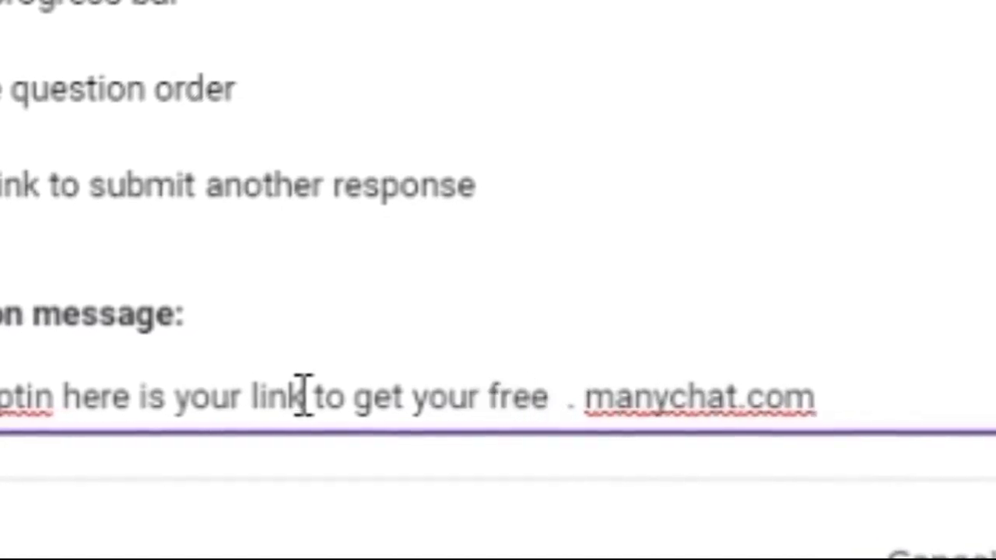
type("fdf")
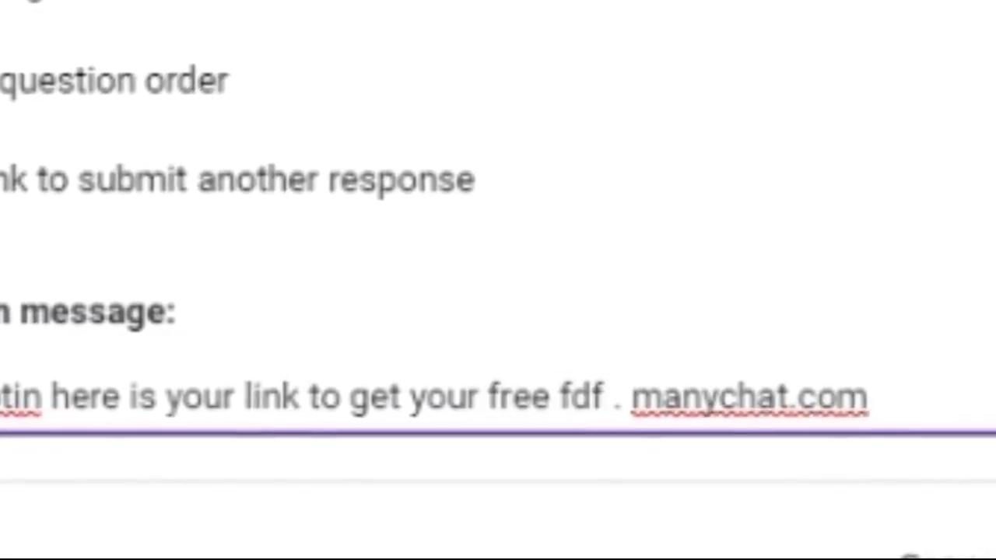
key("BackSpace")
key("BackSpace")
key("BackSpace")
type("pdf")
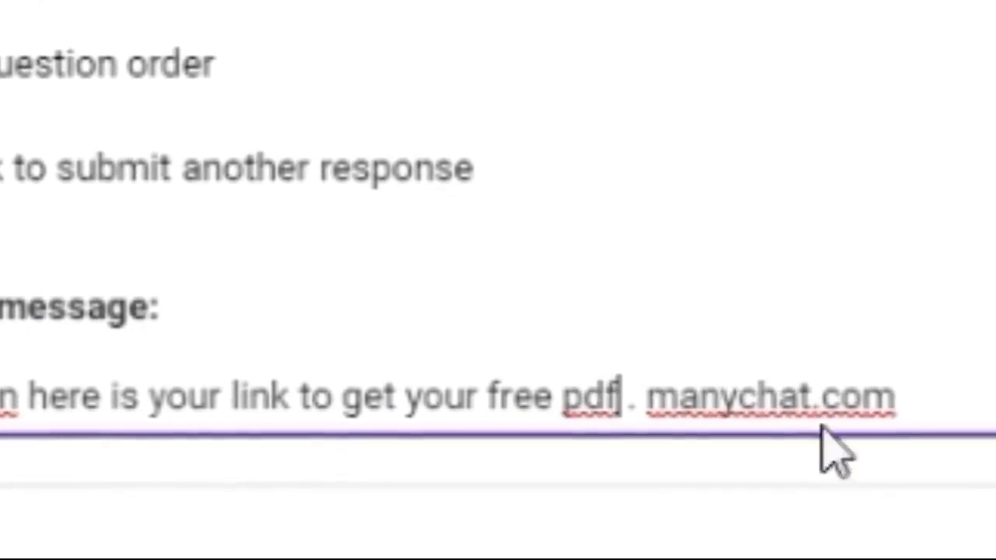
key("Tab")
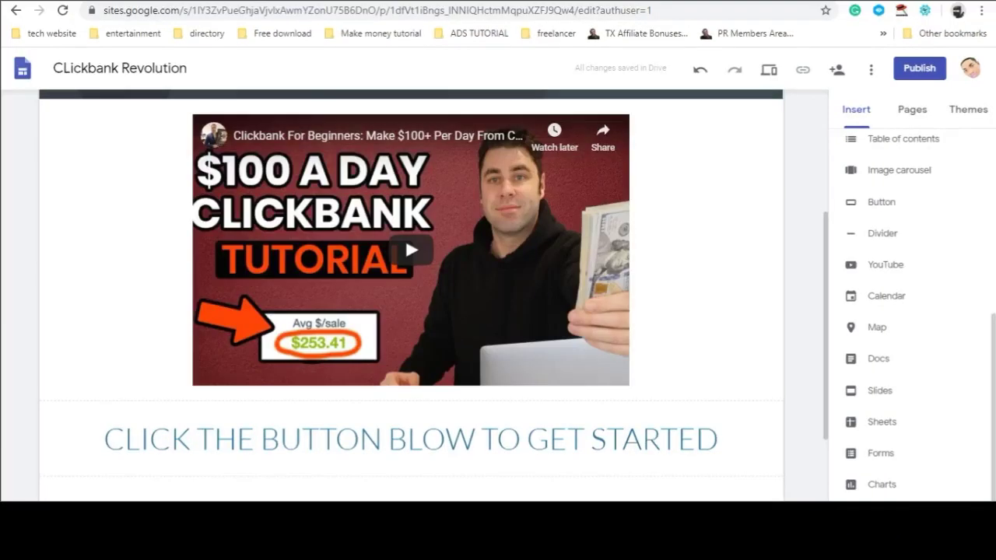
- Switch to the Google Sites page, check its list of insertable forms for the new form, and reload the site editor
scroll(554, 319, "down", 2)
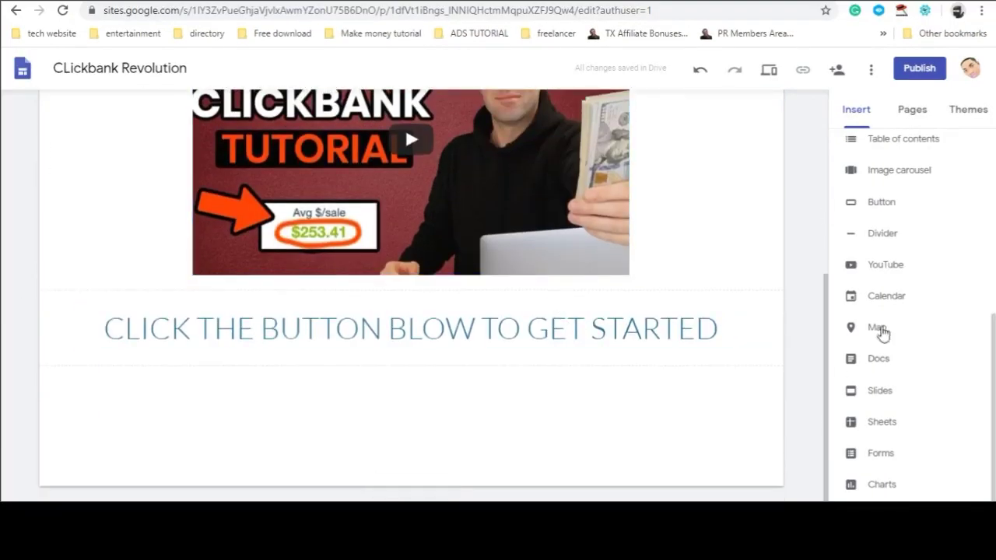
left_click(881, 453)
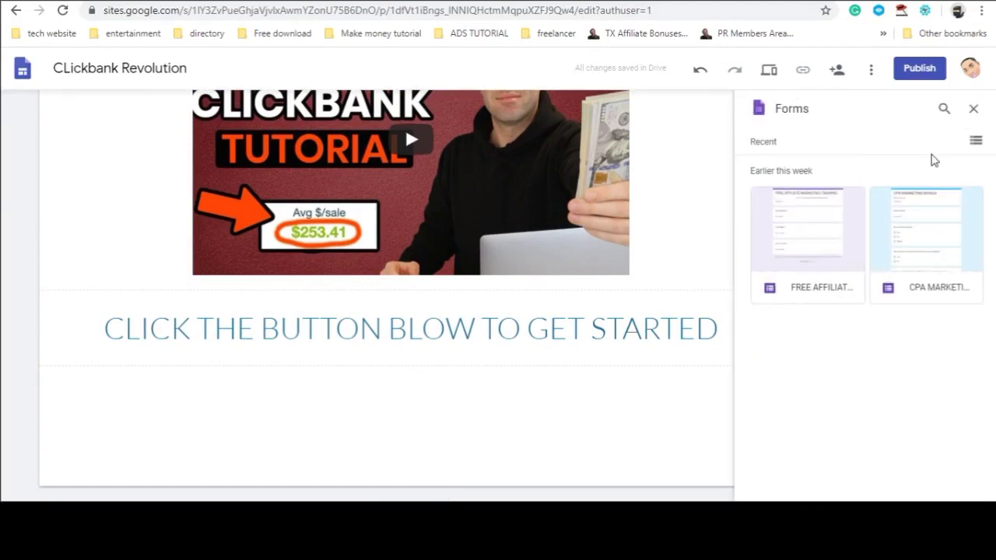
left_click(972, 110)
left_click(64, 10)
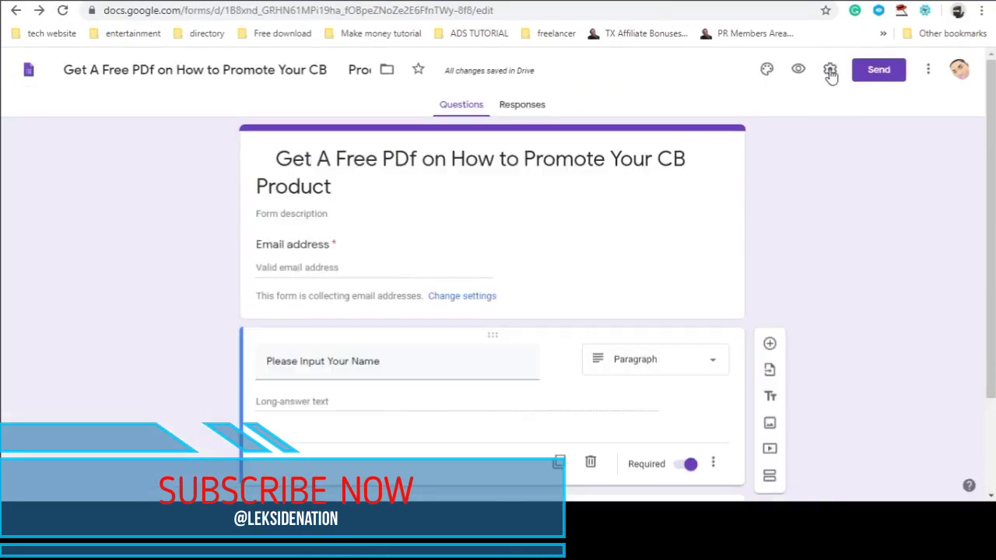
- Return to the form and get its shareable link from the send options
left_click(930, 70)
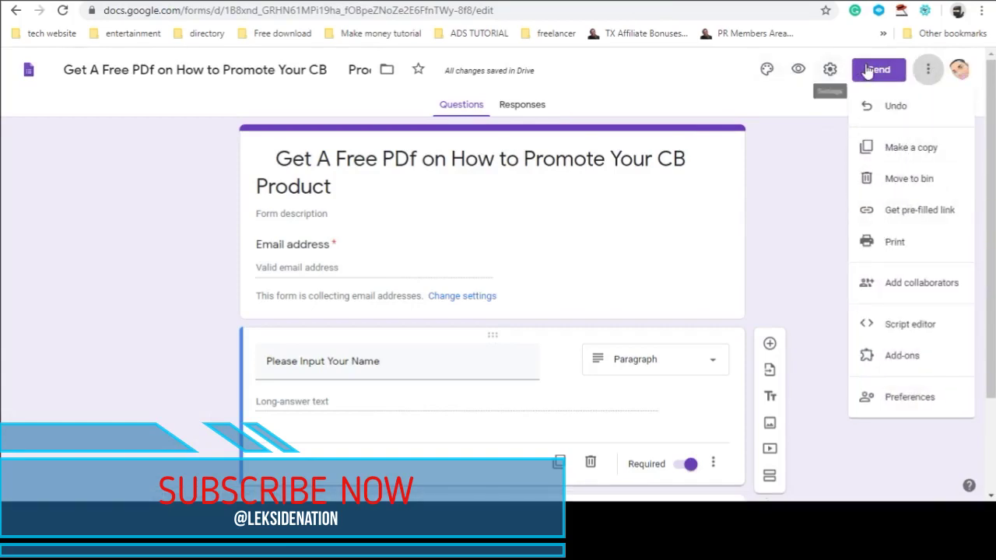
key("Escape")
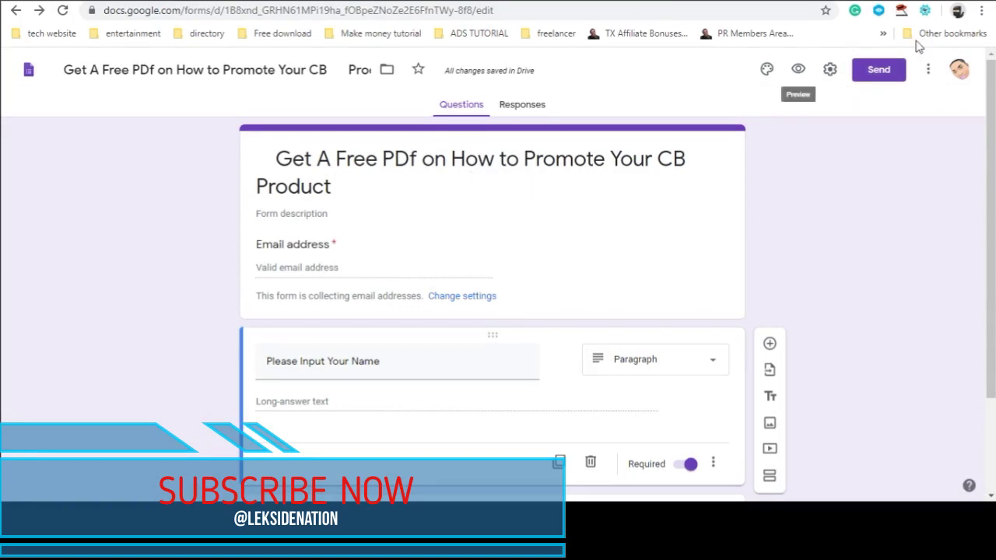
left_click(879, 70)
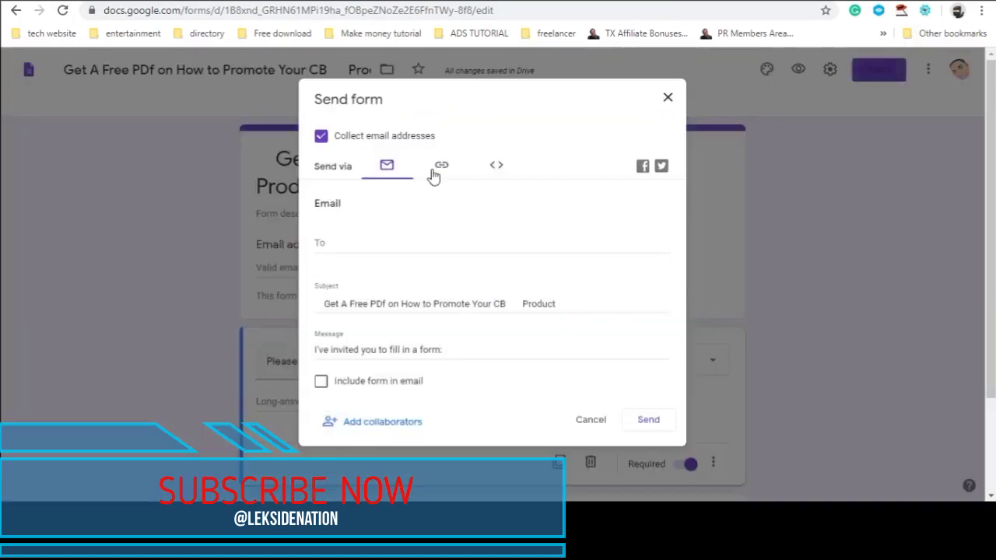
left_click(438, 168)
left_click(455, 225)
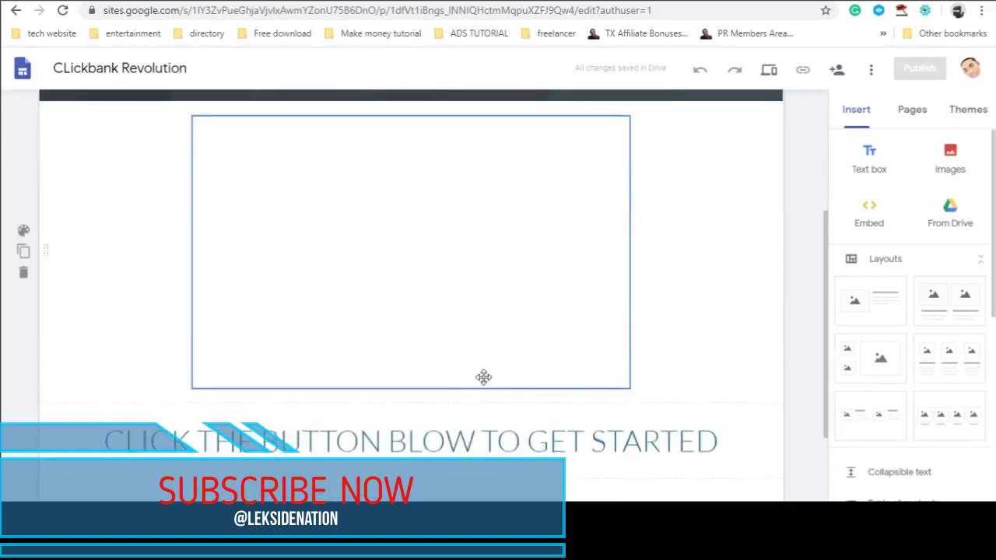
- Embed the "Get A Free PDf on How to Promote Your CB Product" form below the site's button heading and centre it
scroll(843, 278, "down", 3)
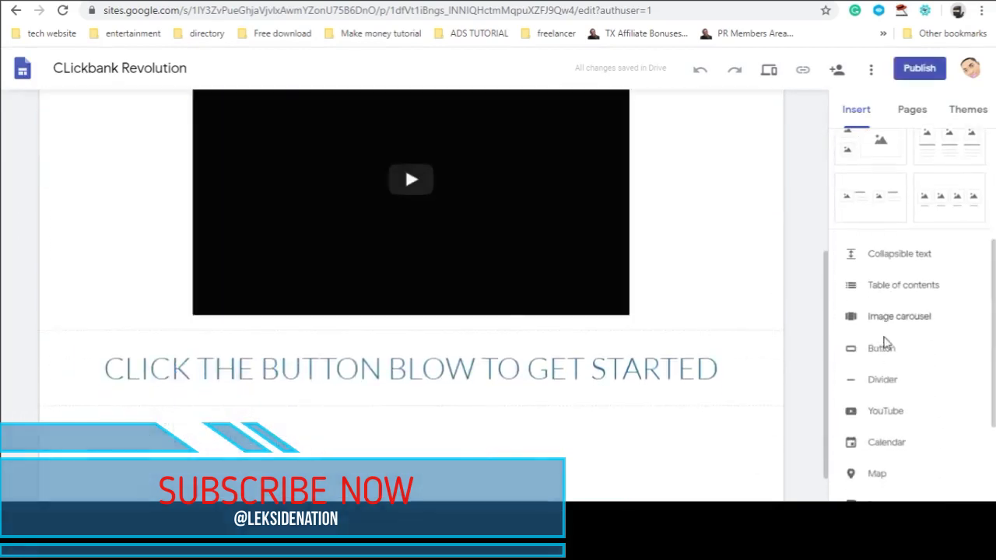
scroll(887, 429, "down", 2)
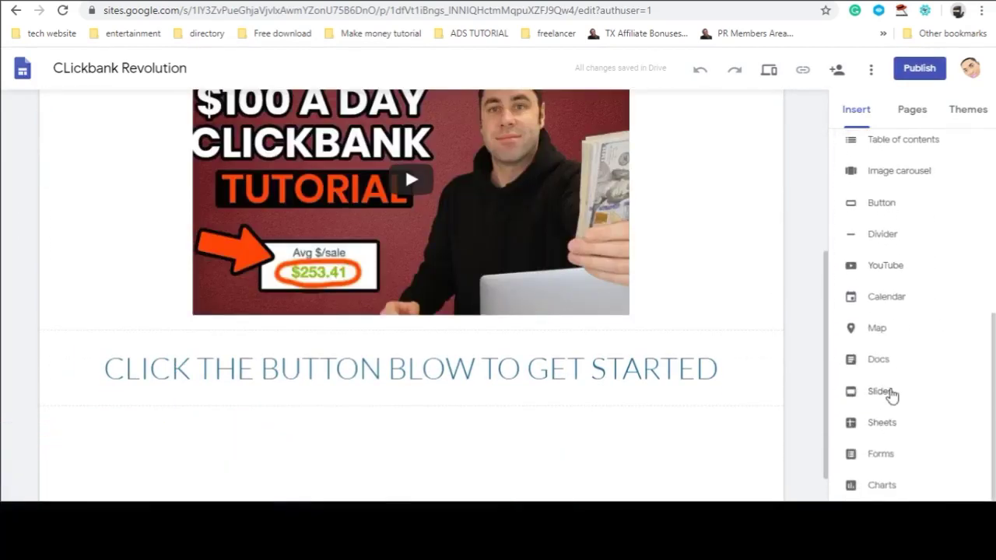
left_click(888, 455)
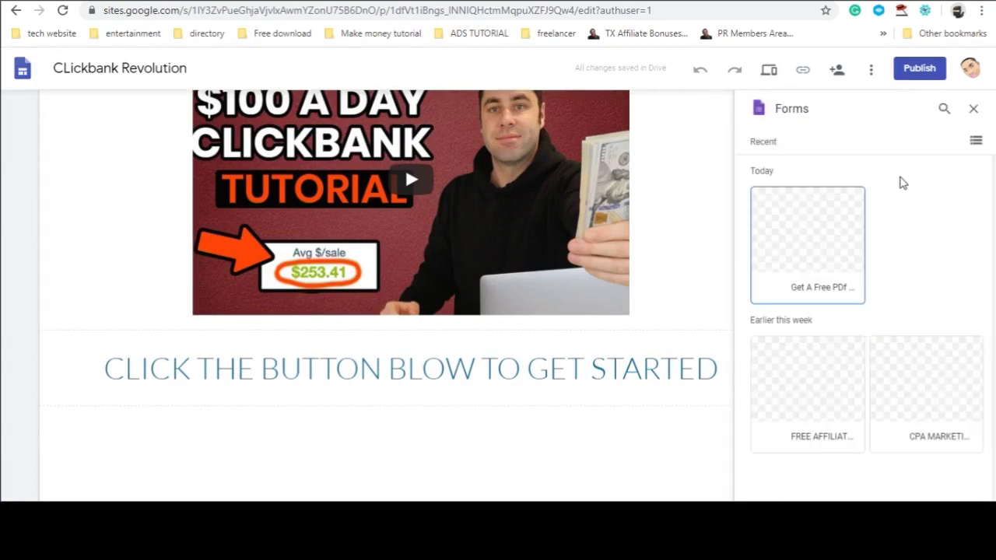
left_click(836, 250)
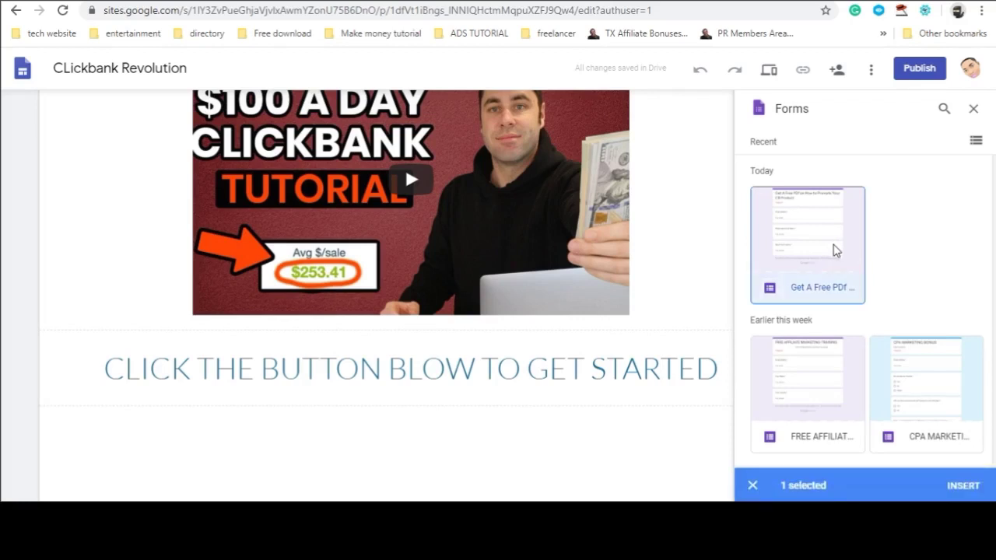
left_click(965, 486)
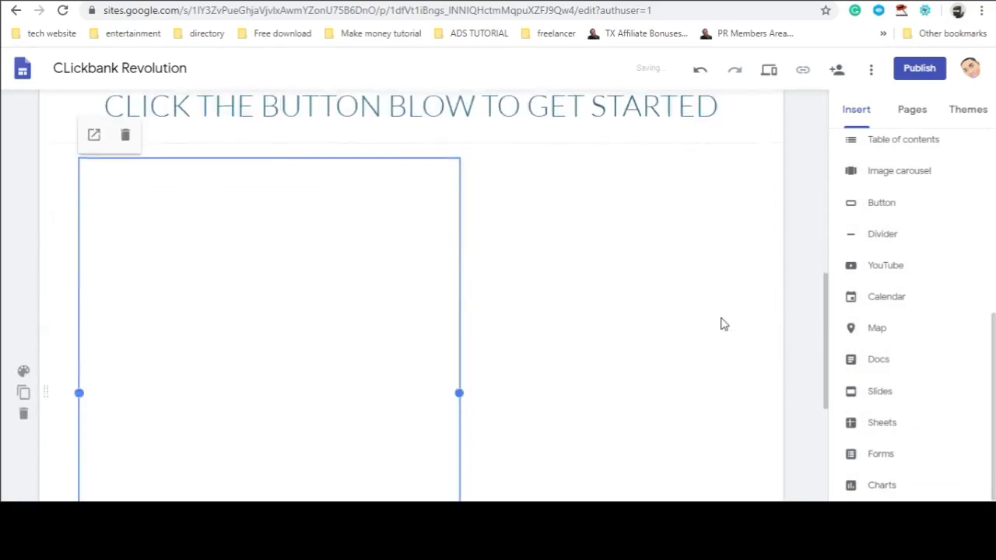
left_click_drag(346, 270, 390, 253)
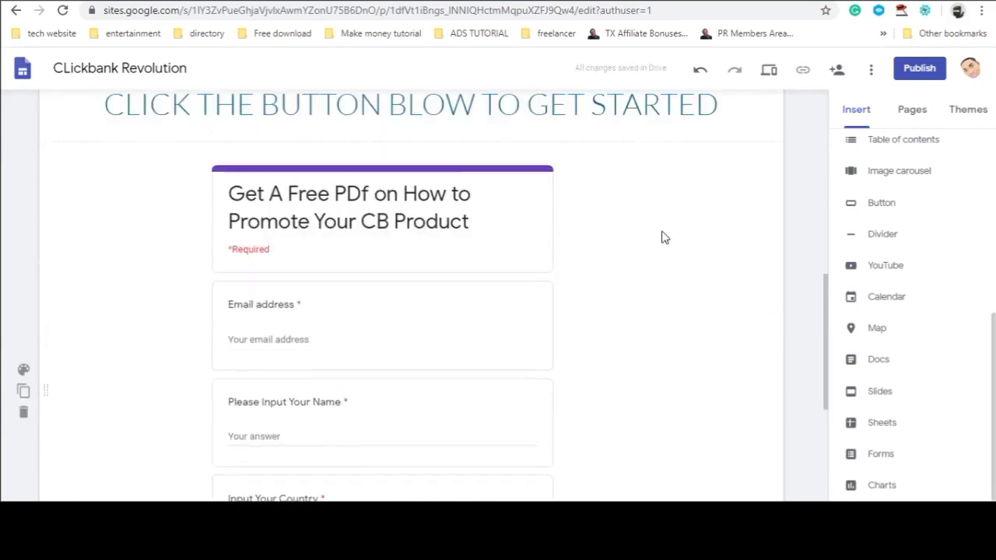
- Look over the embedded form down to its Submit button and delete it from the site page
left_click(534, 281)
scroll(534, 280, "down", 3)
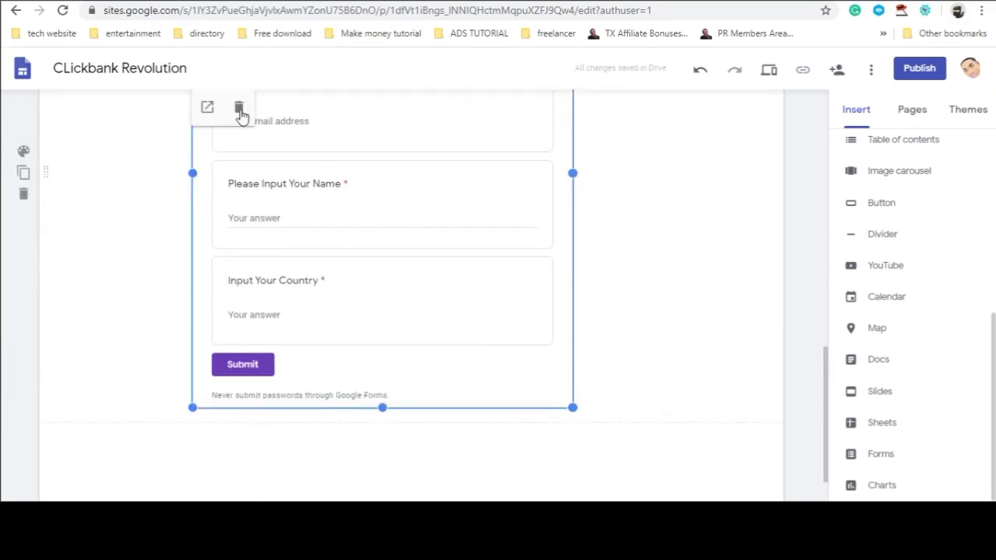
left_click(240, 109)
- Insert a button named "GET YOUR FREE PDF" into the site and link it to the form's shareable URL
scroll(903, 257, "up", 1)
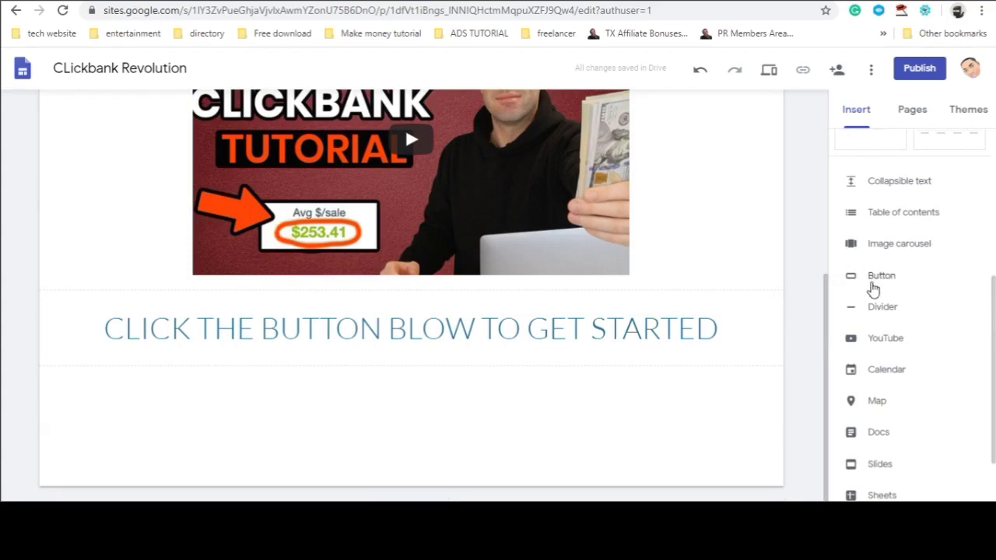
left_click(875, 280)
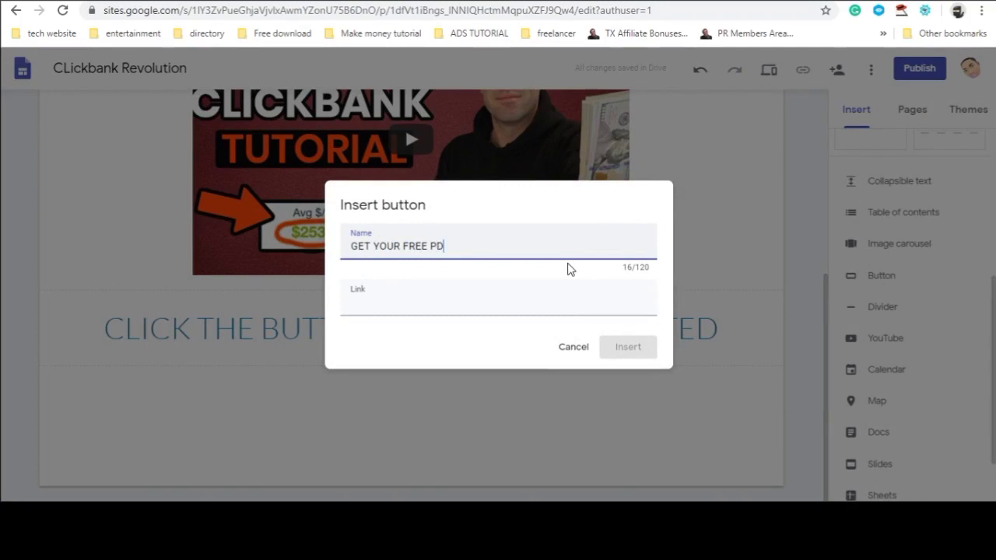
left_click(539, 308)
key("ctrl+v")
left_click(629, 351)
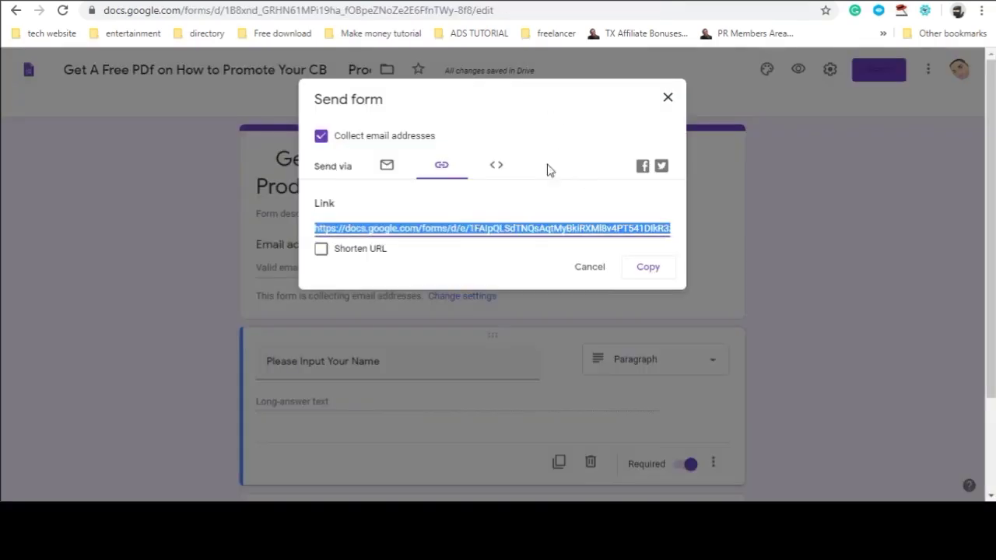